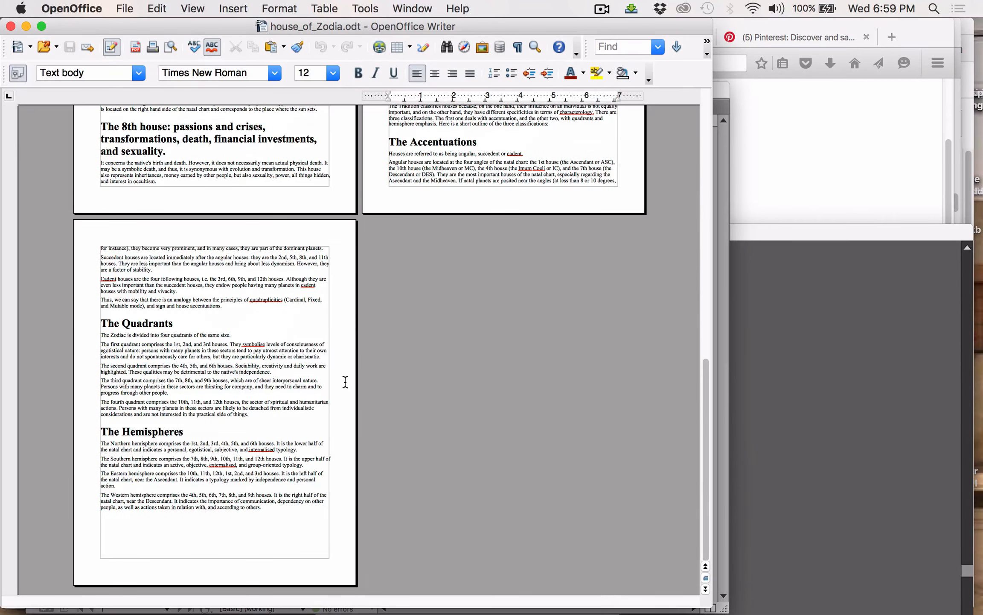
- Delete the empty lines above the opening paragraph "The short answer is" on the first page
scroll(281, 500, "up", 20)
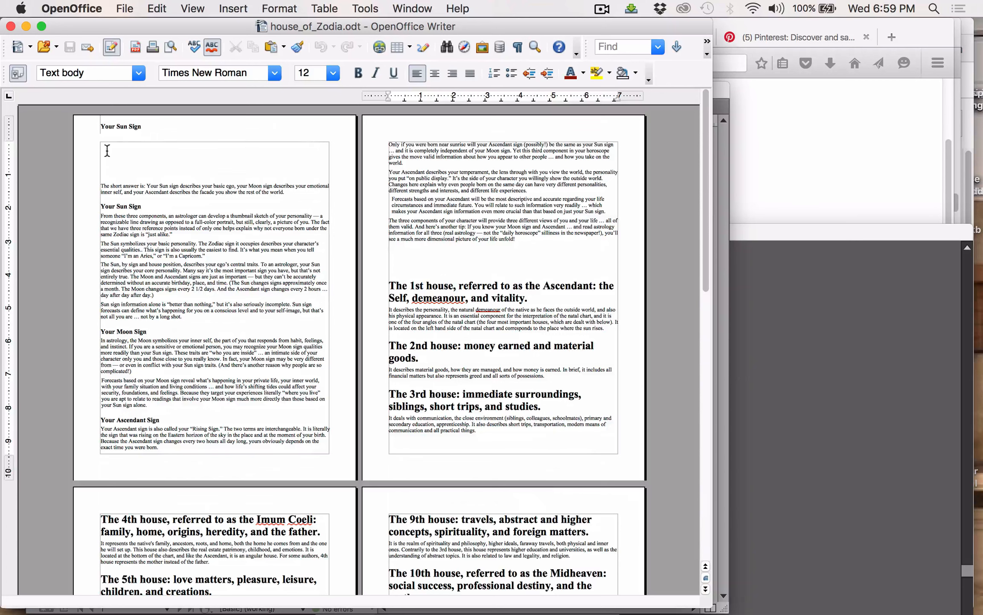
key("BackSpace")
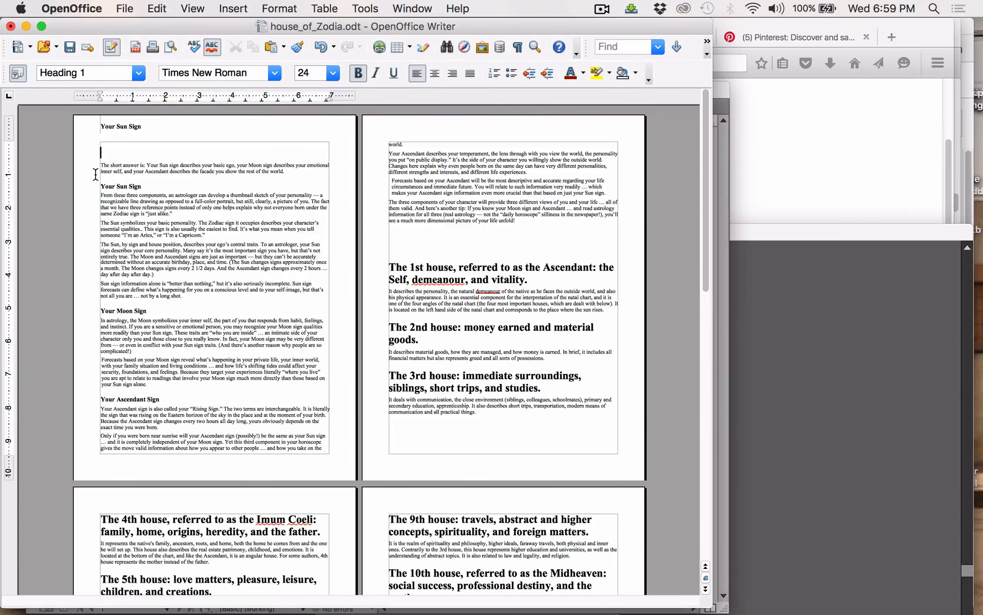
key("Down")
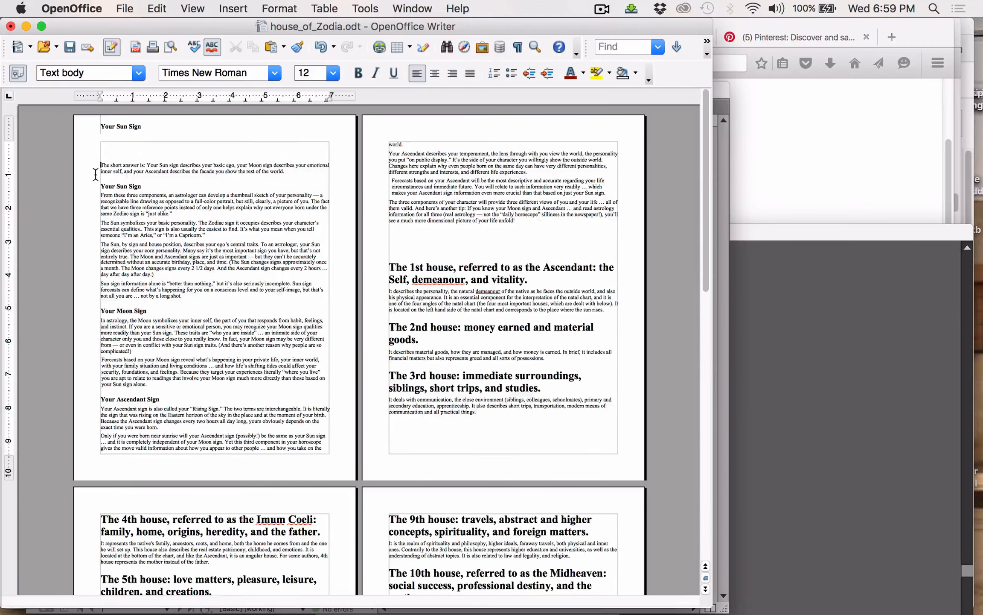
key("BackSpace")
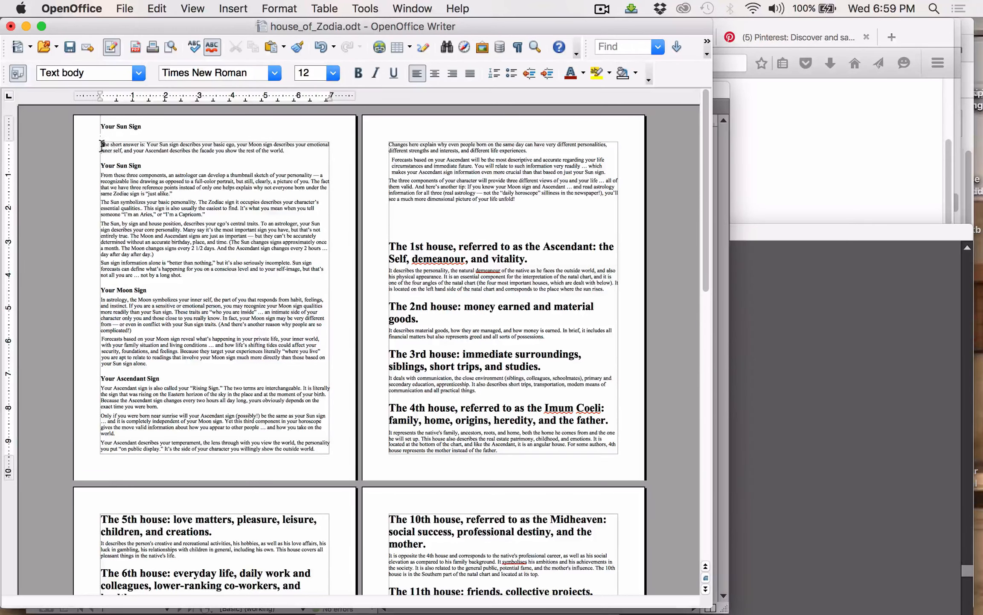
- Set all the text from "The short answer is" to the document's end to 12 pt and remove its bold formatting
left_click_drag(101, 145, 818, 531)
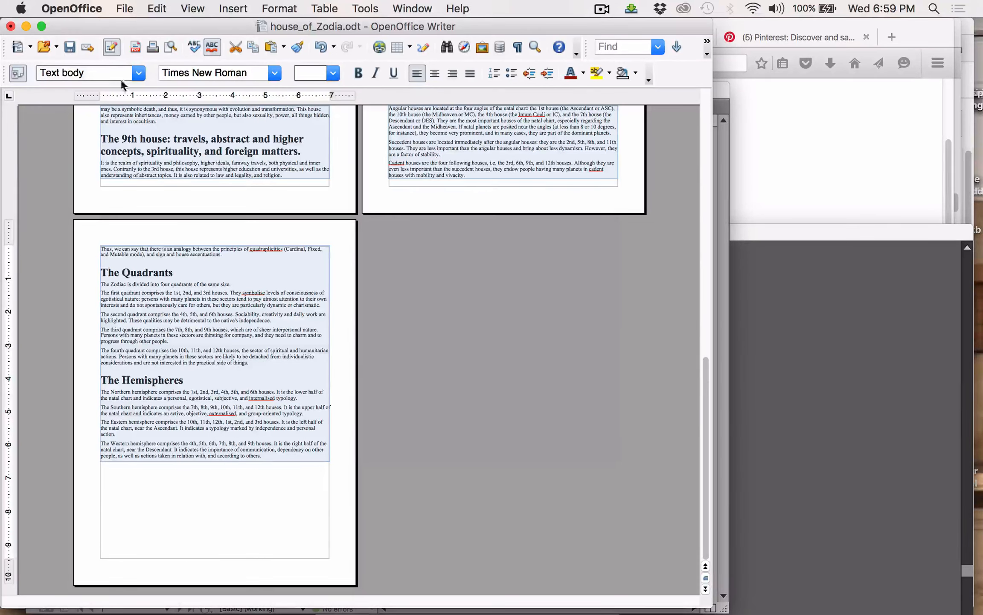
left_click(333, 73)
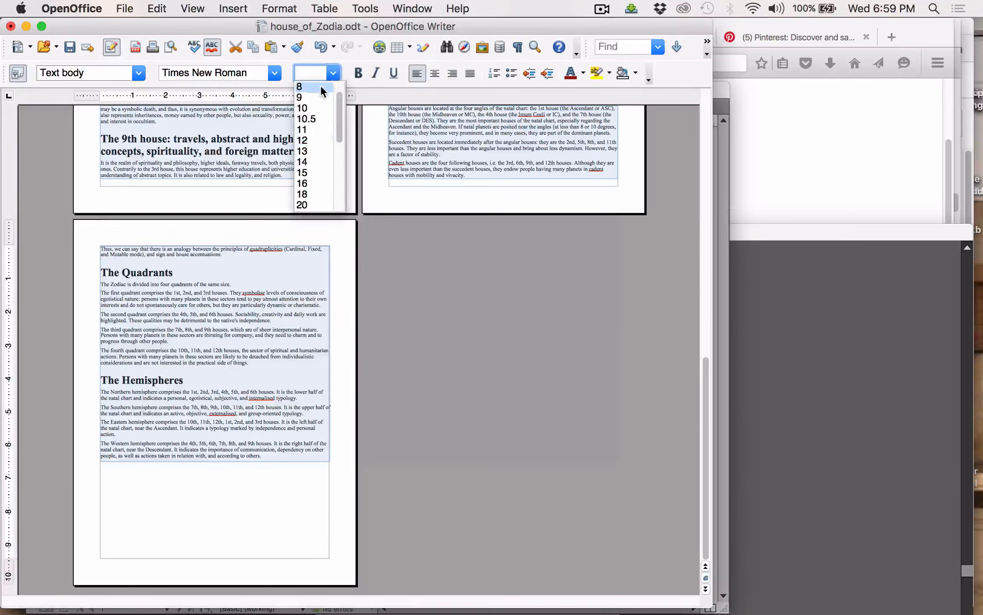
left_click(311, 141)
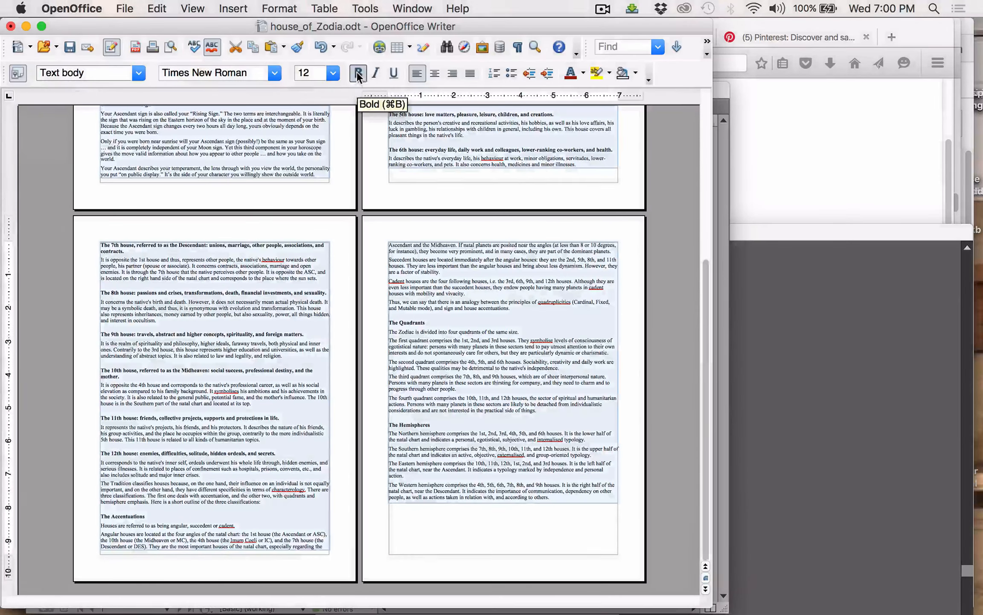
left_click(358, 74)
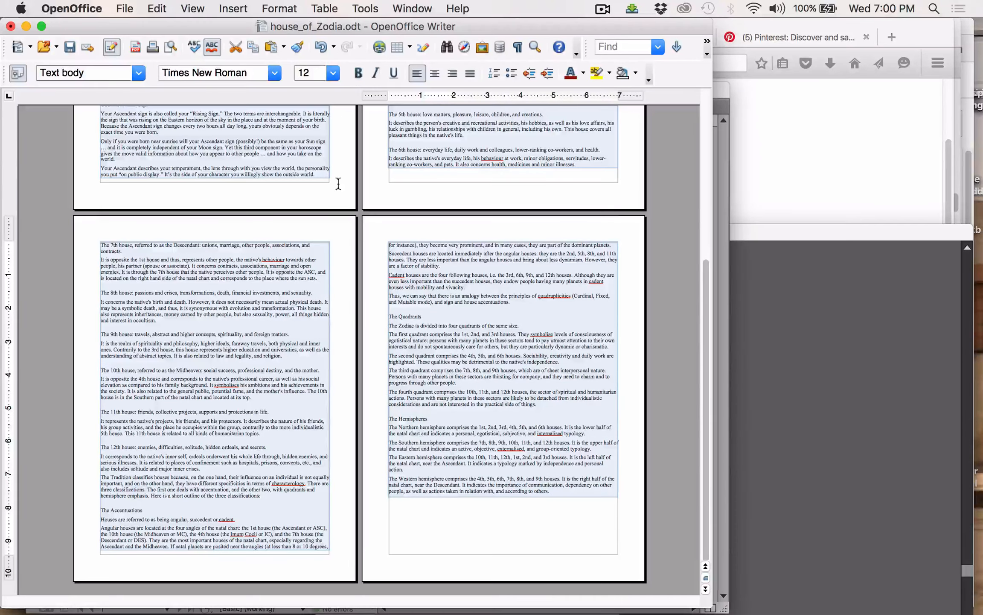
- Check the selected, uniformly formatted text across the pages and copy it
scroll(339, 379, "up", 5)
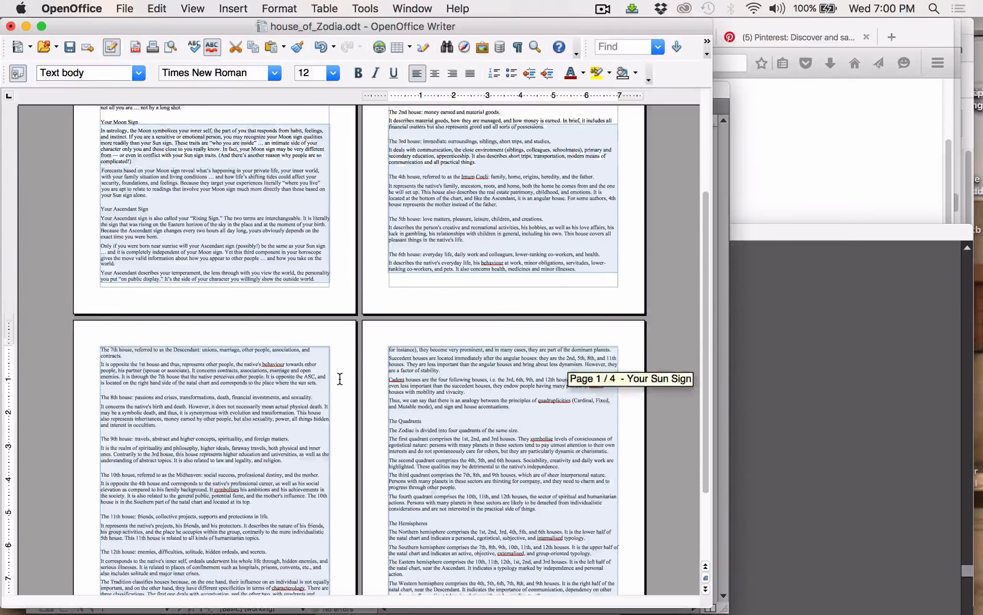
scroll(339, 378, "up", 2)
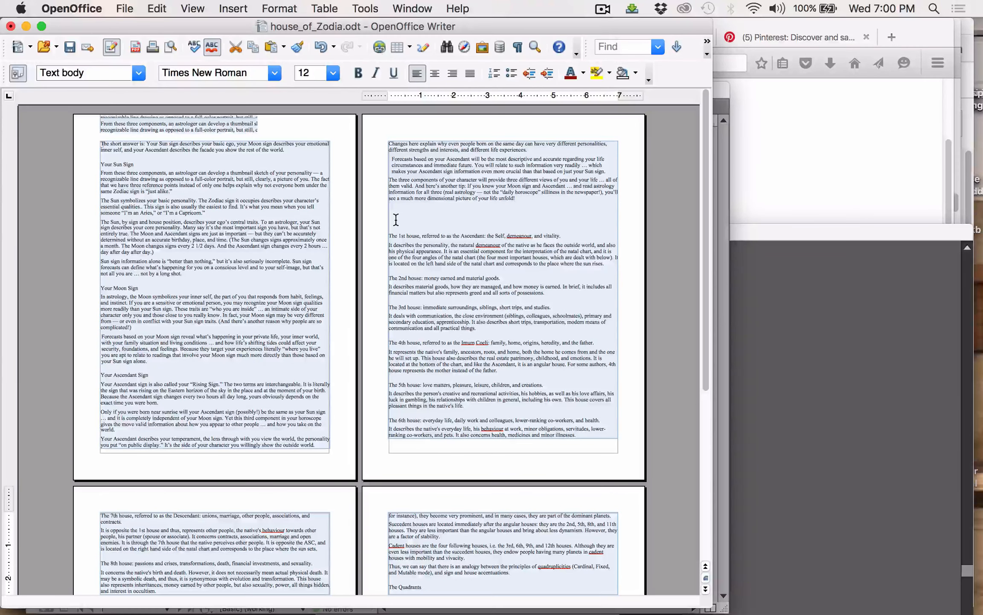
scroll(355, 341, "down", 2)
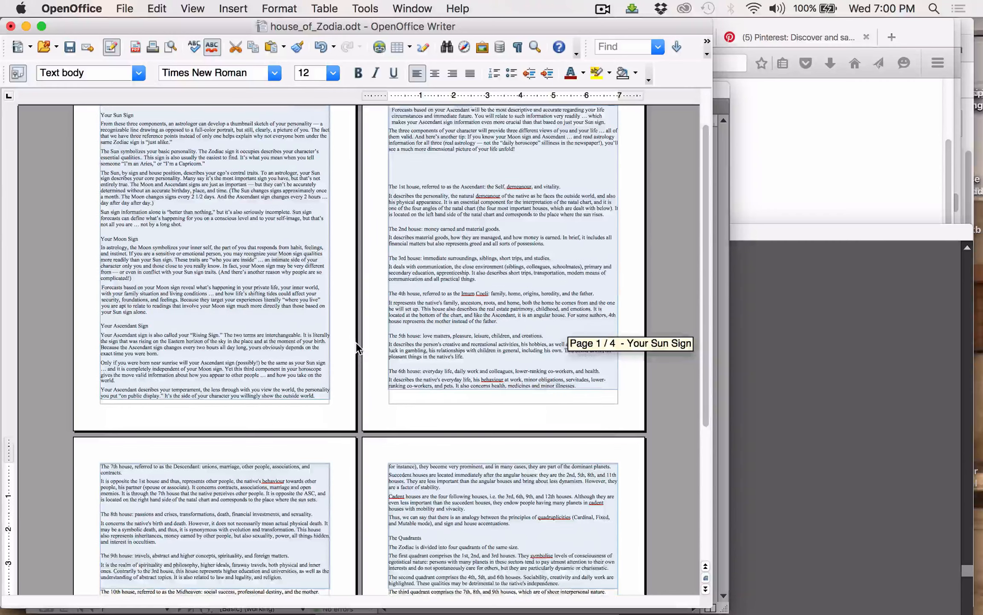
scroll(356, 341, "down", 8)
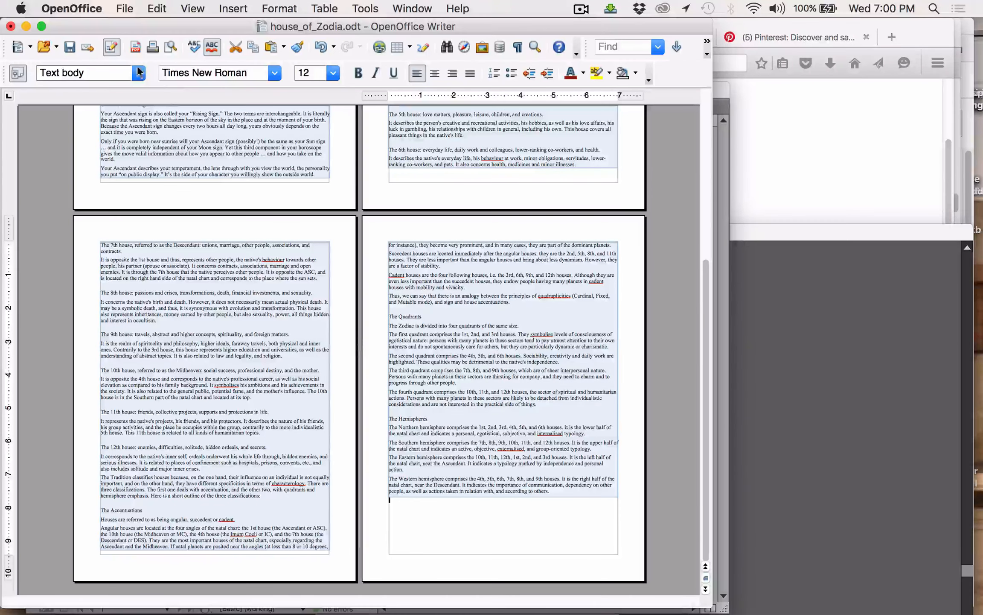
left_click(156, 9)
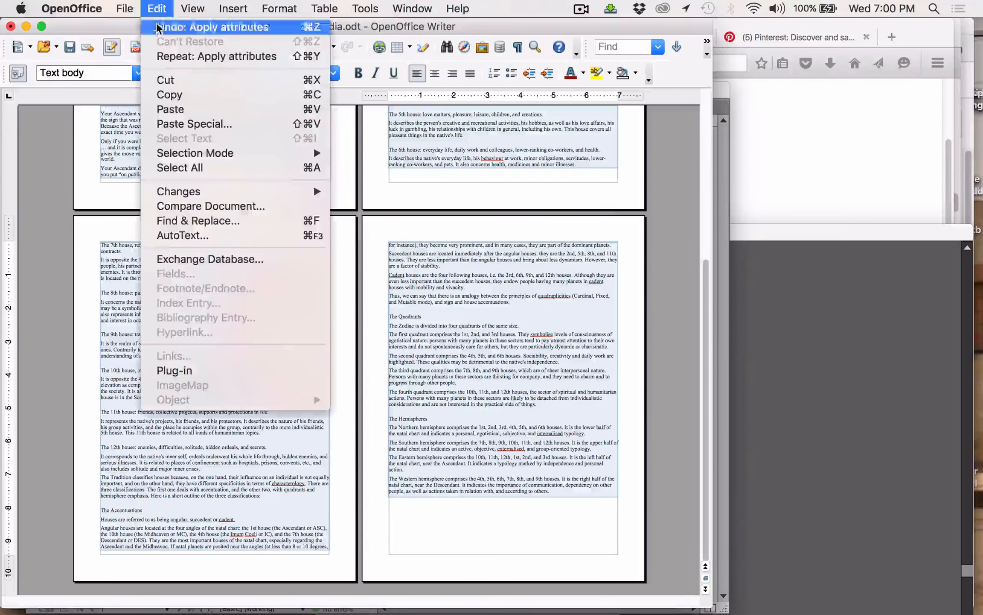
left_click(170, 99)
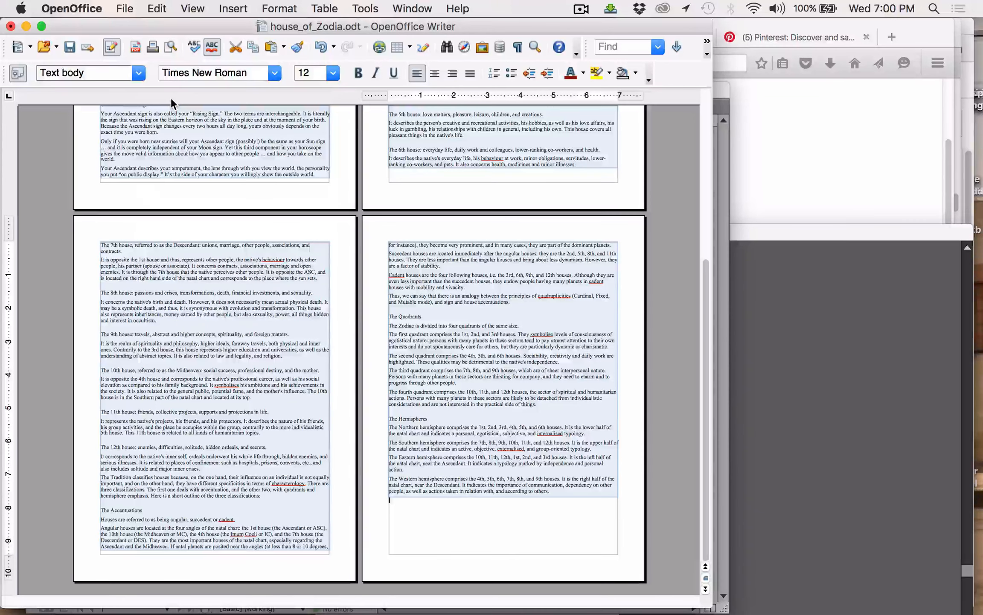
- Switch to astrology_basics.indd in InDesign, enlarge the document window and move the Swatches panel off the page
key("super+Tab")
key("ctrl+Tab")
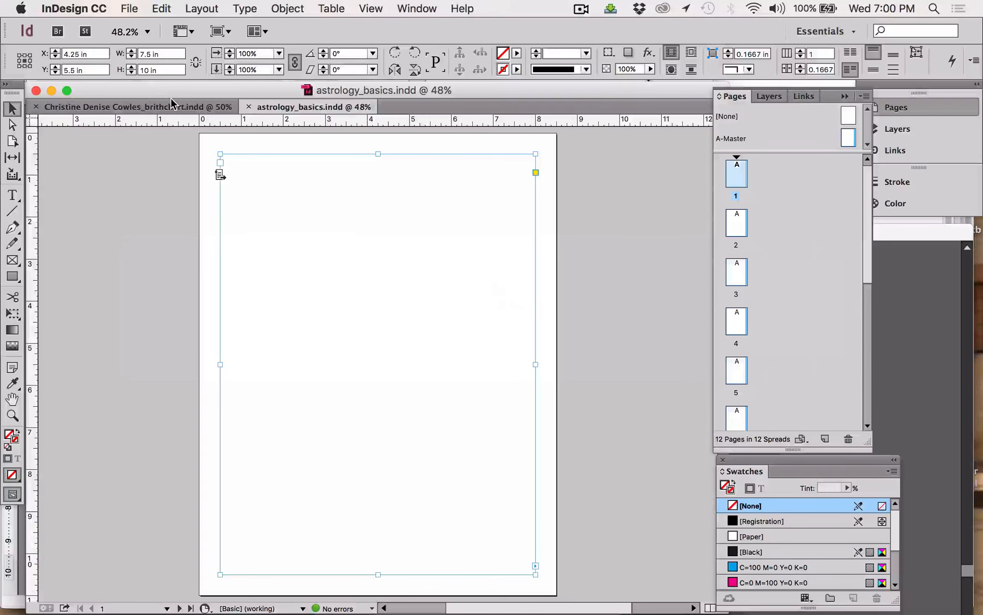
left_click(602, 8)
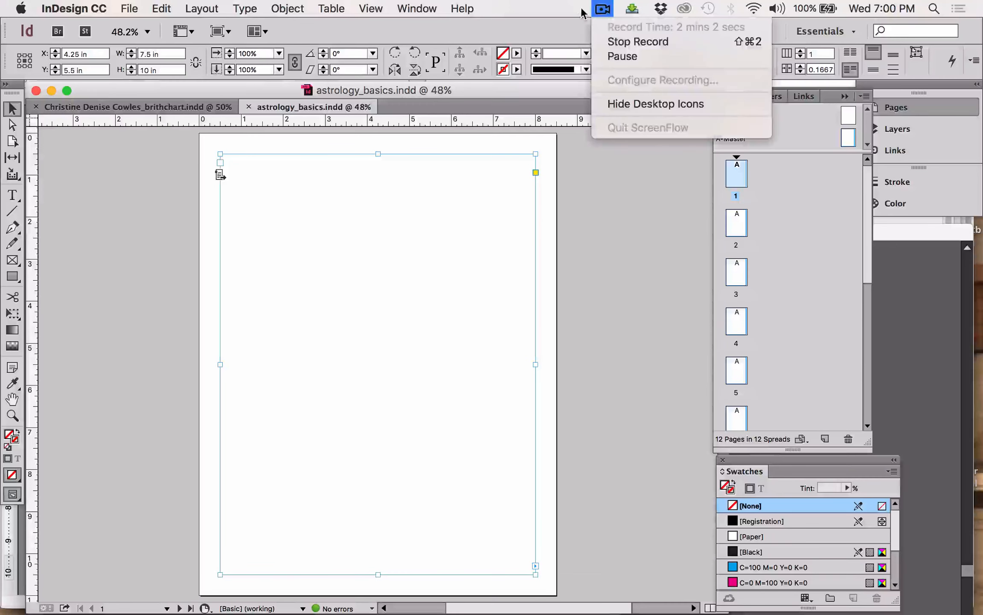
left_click(622, 56)
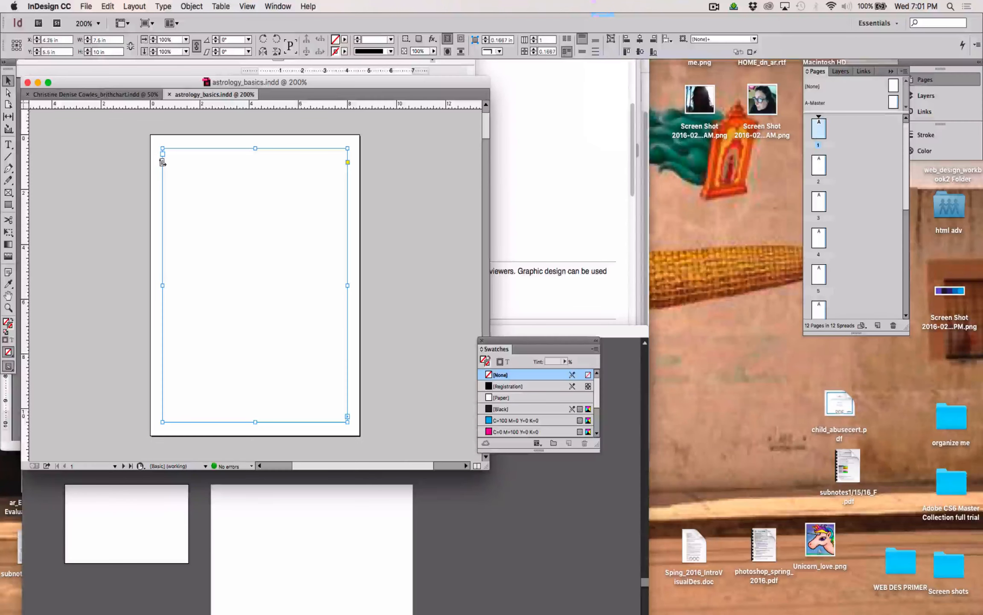
left_click_drag(563, 471, 926, 613)
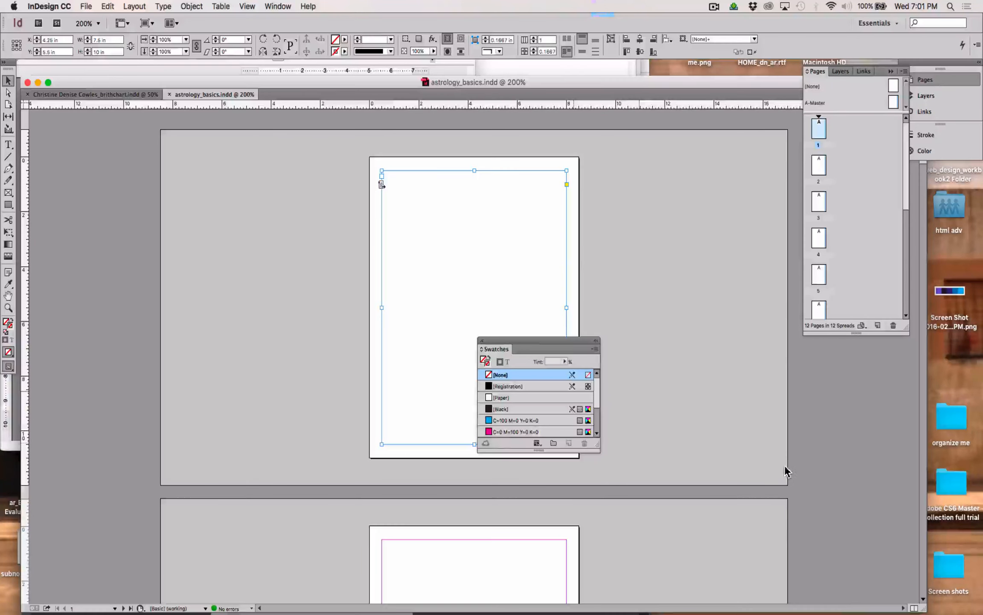
left_click_drag(573, 341, 708, 163)
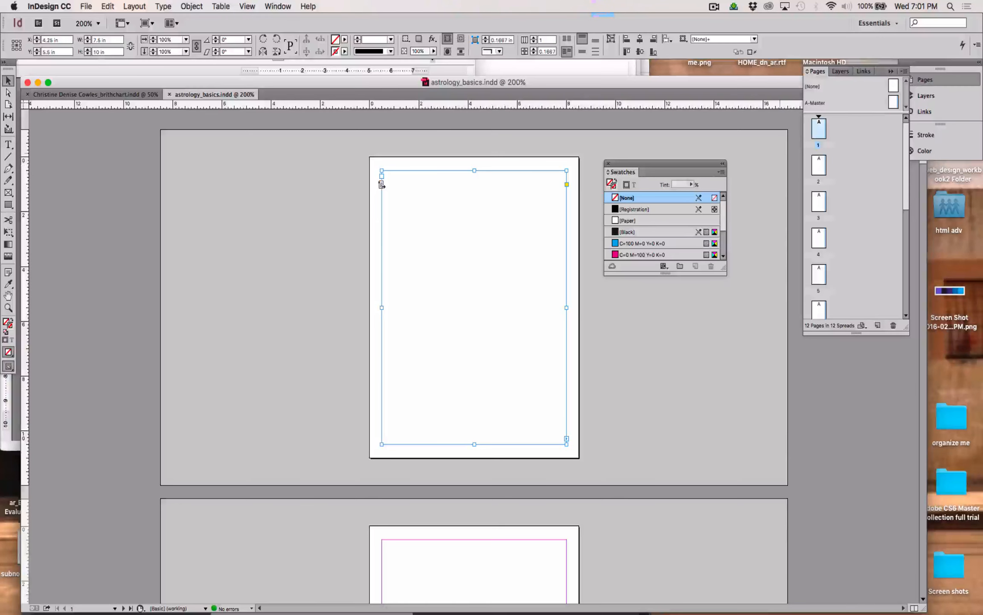
- Paste the copied astrology text into the text frame on page 1 and check its flow through the following pages
key("t")
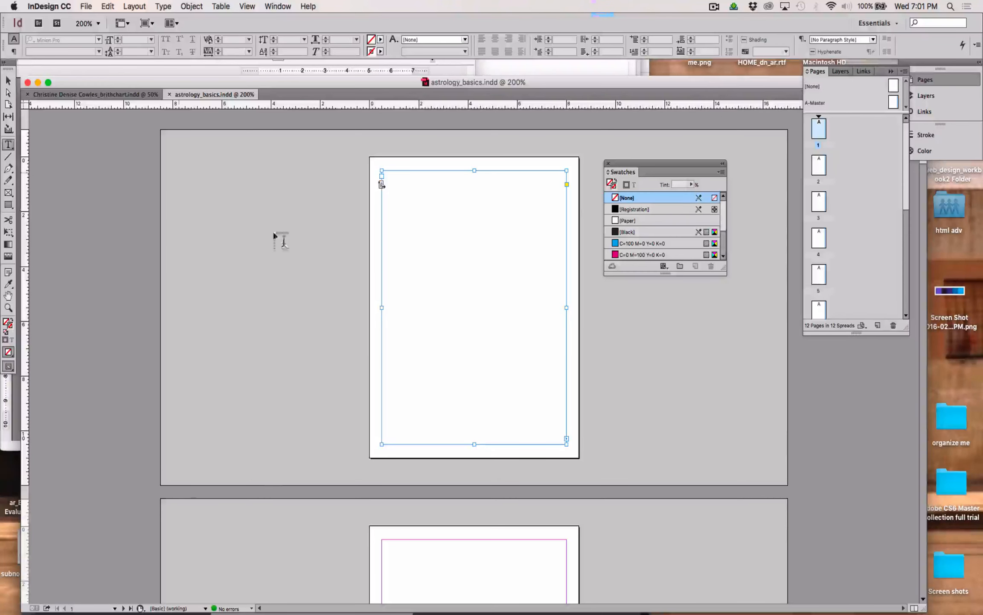
left_click(391, 181)
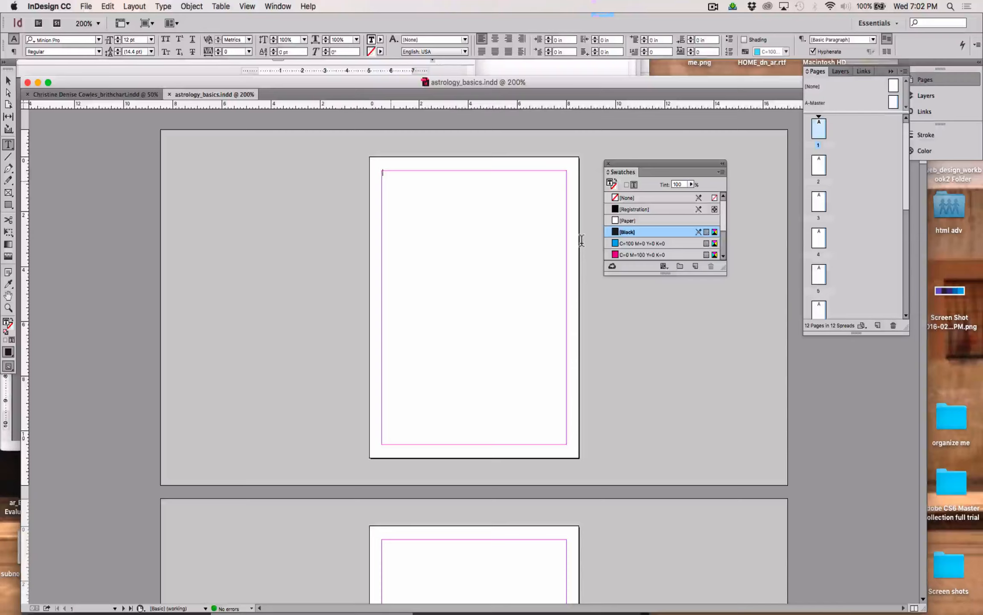
key("super+v")
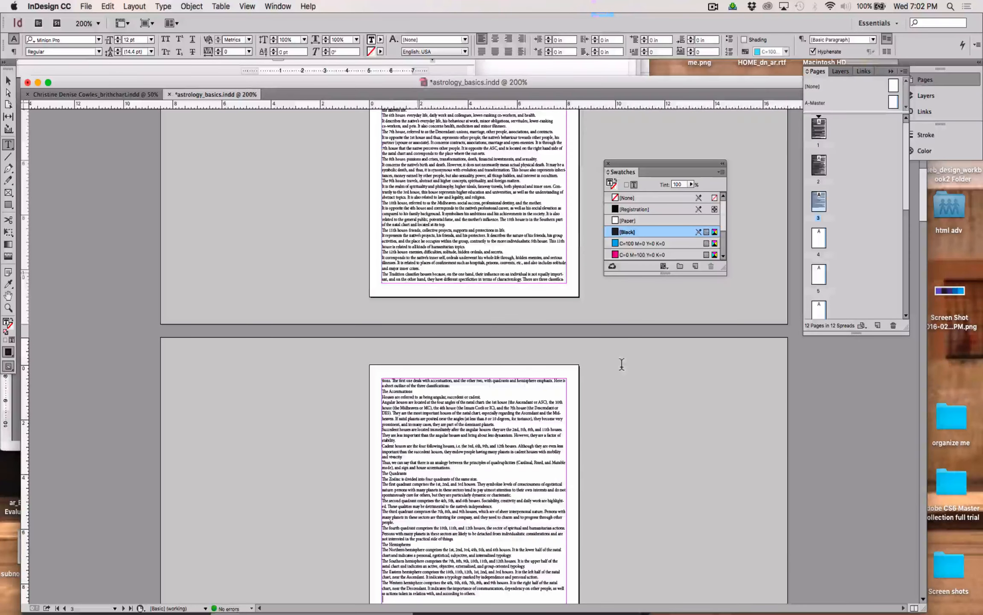
scroll(622, 364, "down", 15)
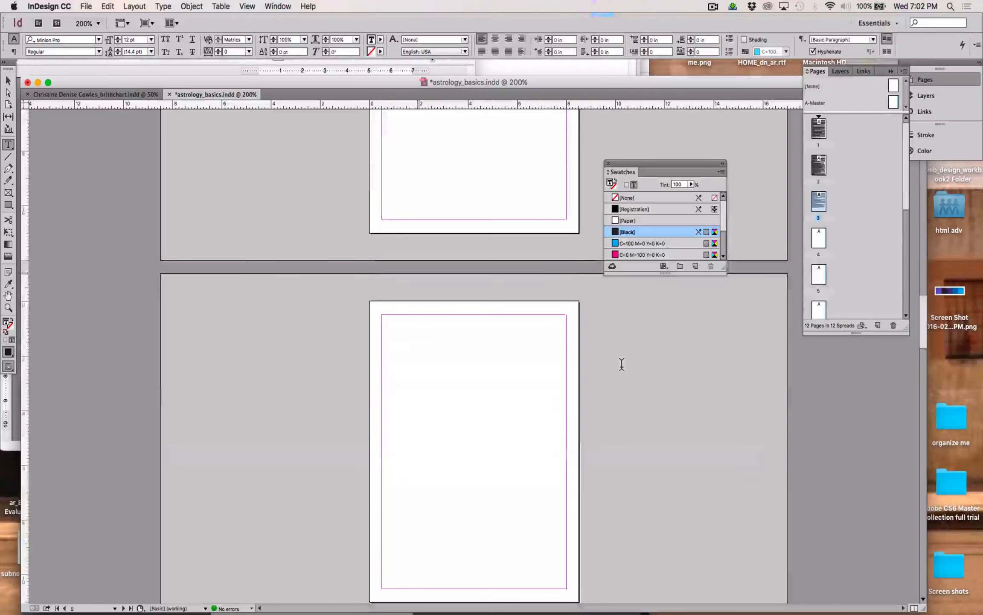
scroll(621, 363, "up", 3)
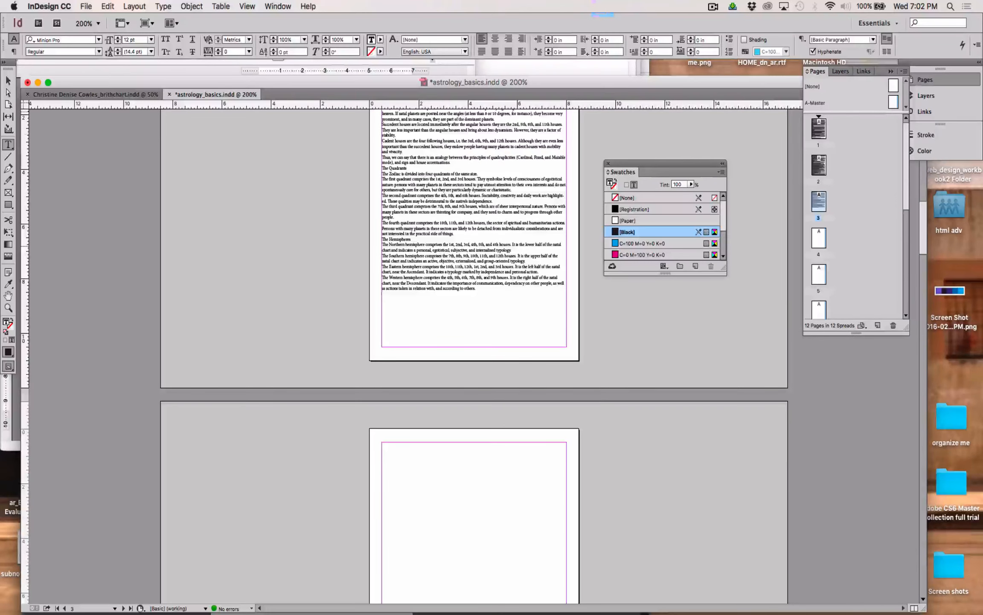
scroll(751, 303, "up", 20)
scroll(751, 303, "up", 1)
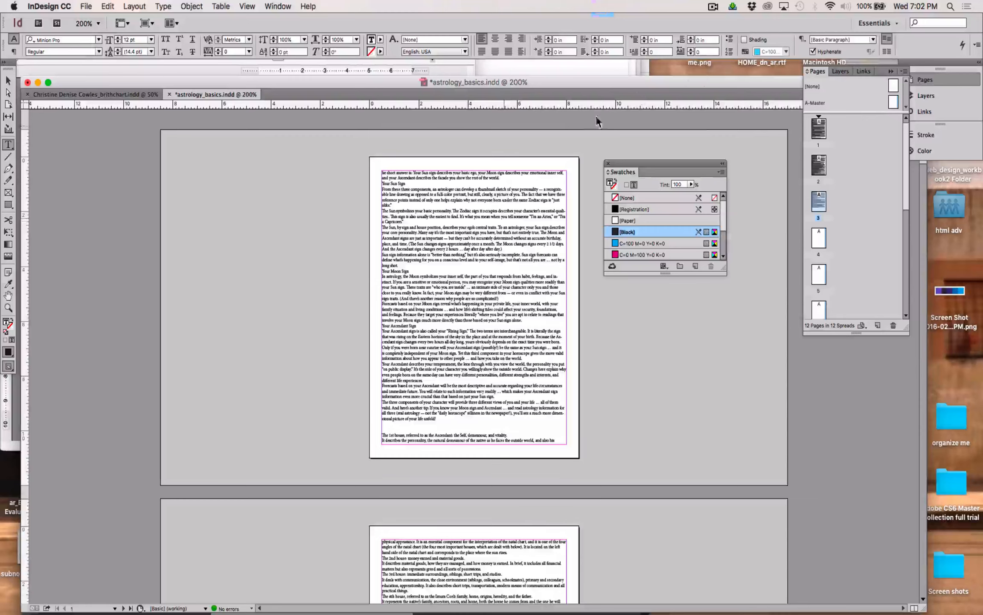
- Move the document window slightly upward and save astrology_basics.indd
mouse_move(584, 82)
left_mouse_down()
mouse_move(593, 54)
mouse_move(596, 66)
left_mouse_up()
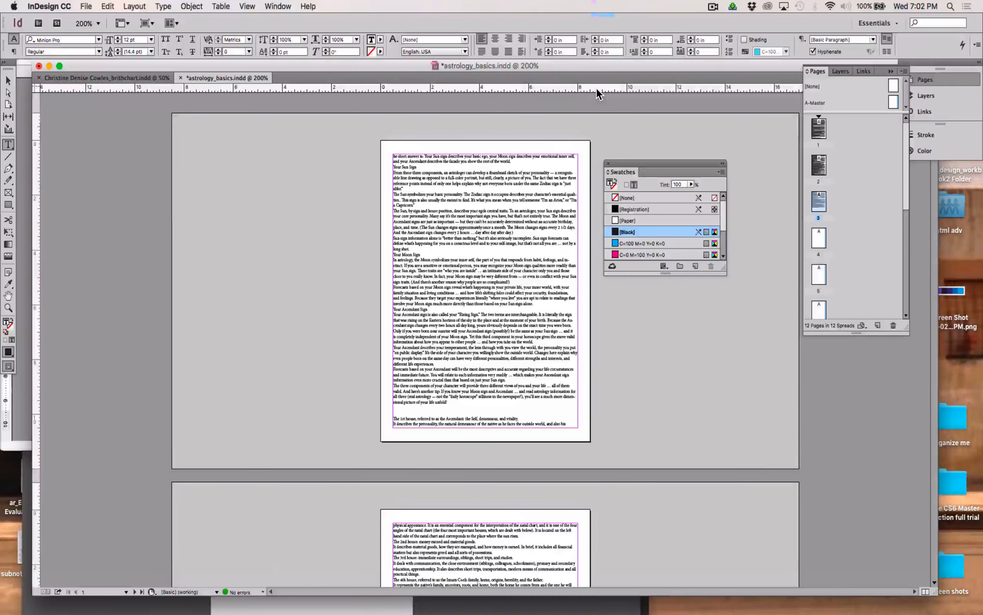
key("super+s")
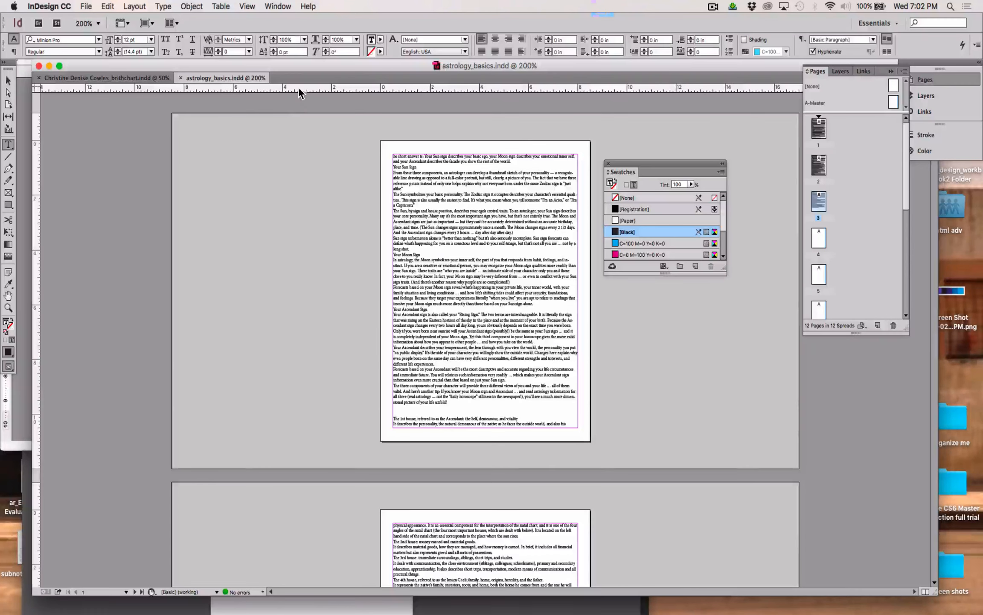
left_click_drag(291, 88, 288, 88)
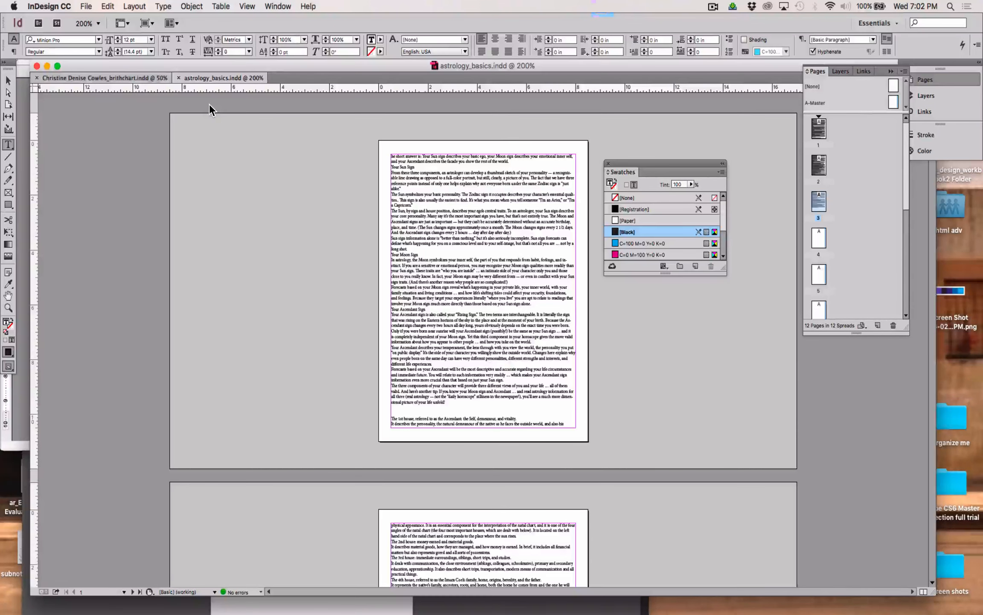
- Switch to the open birth chart document and examine its layout up to the "Your Planetary Positions" spread
key("super+grave")
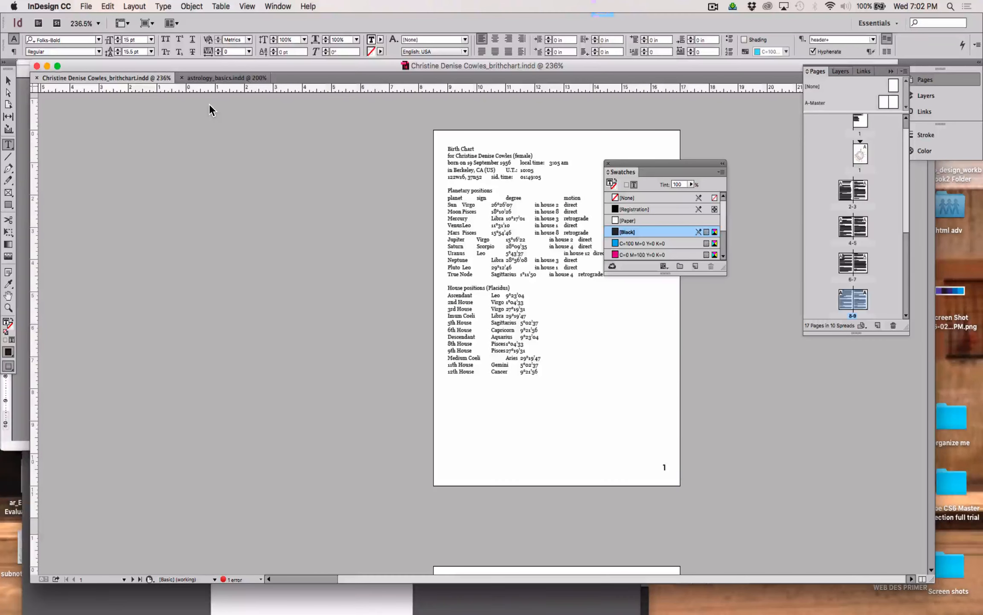
scroll(548, 387, "down", 5)
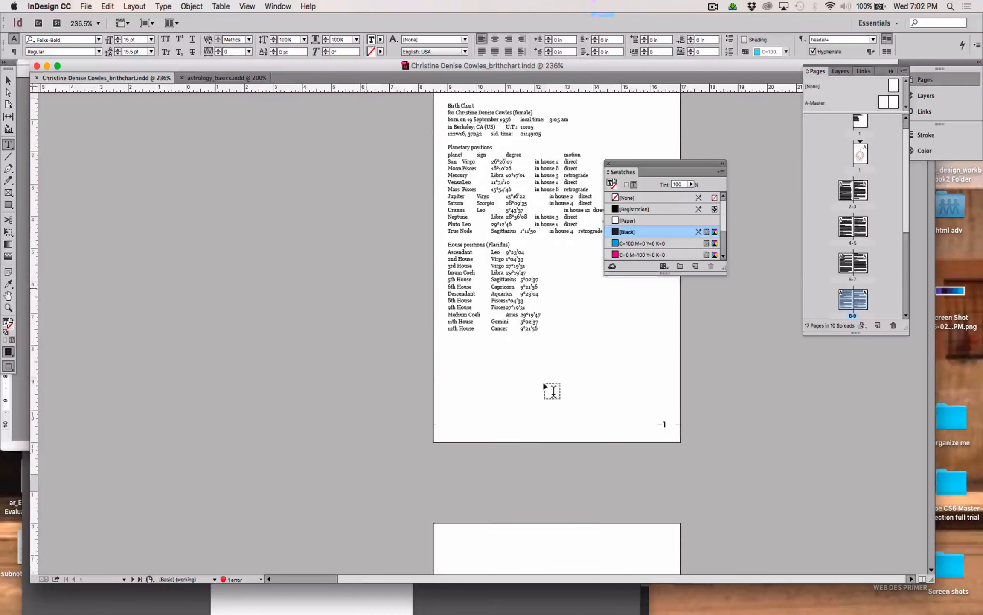
scroll(543, 385, "down", 14)
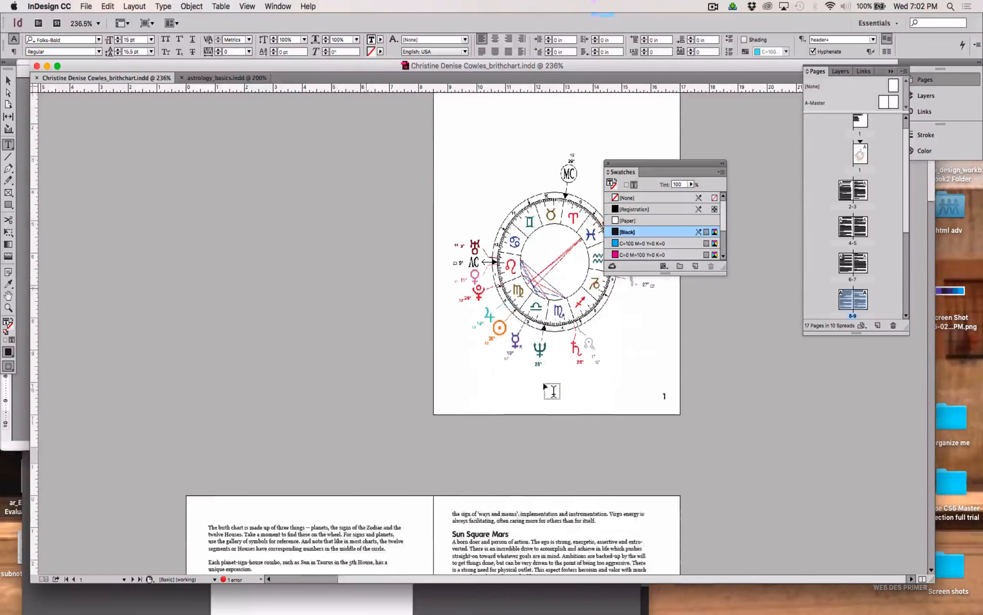
scroll(544, 386, "down", 7)
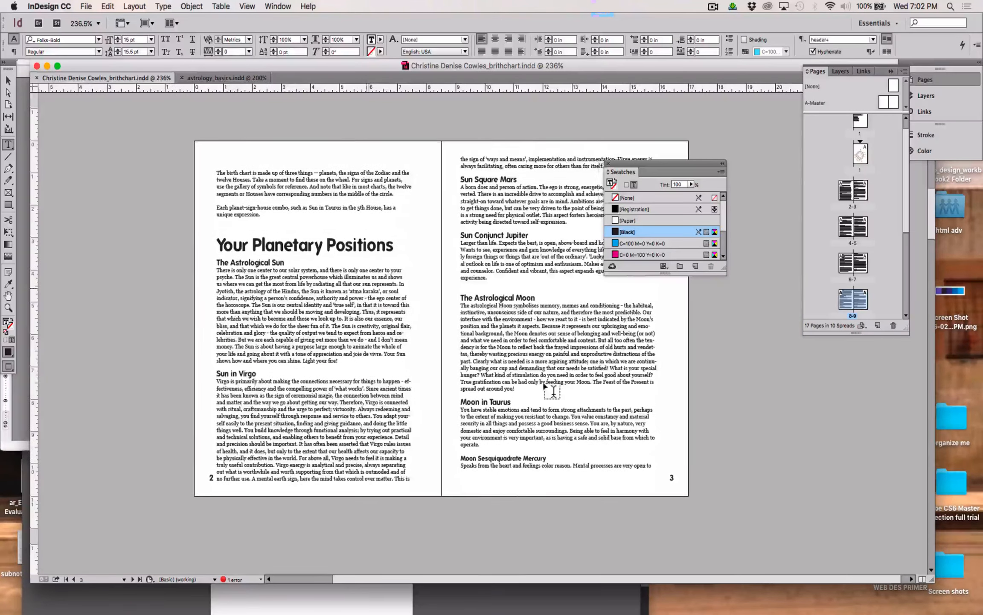
key("super")
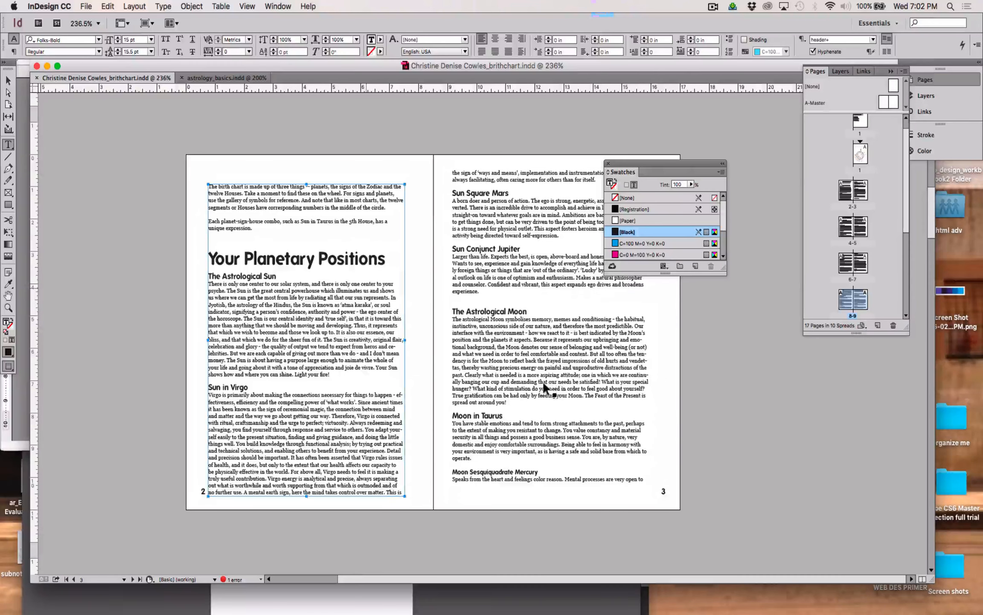
key("super+o")
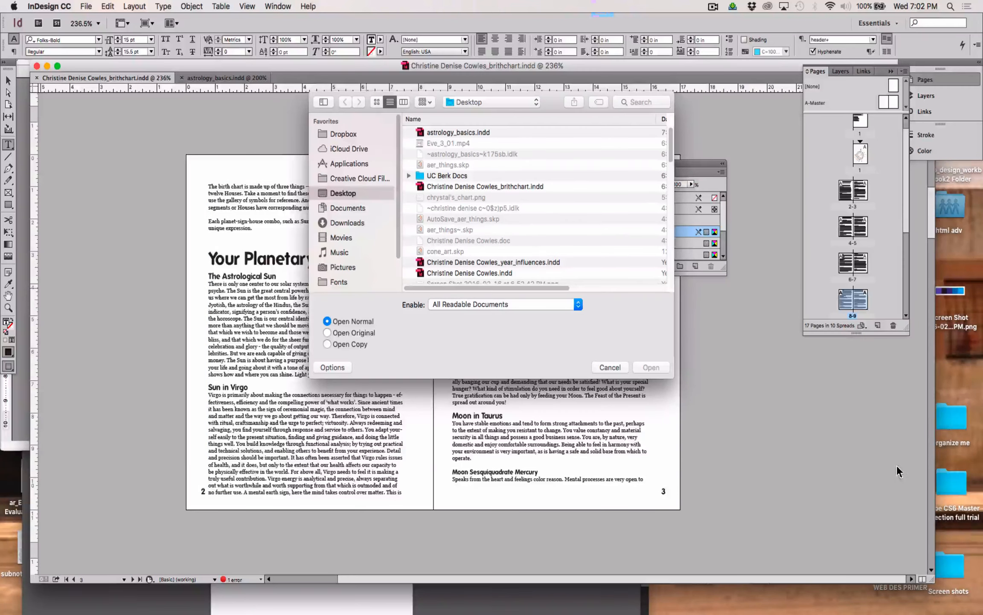
key("Escape")
key("super")
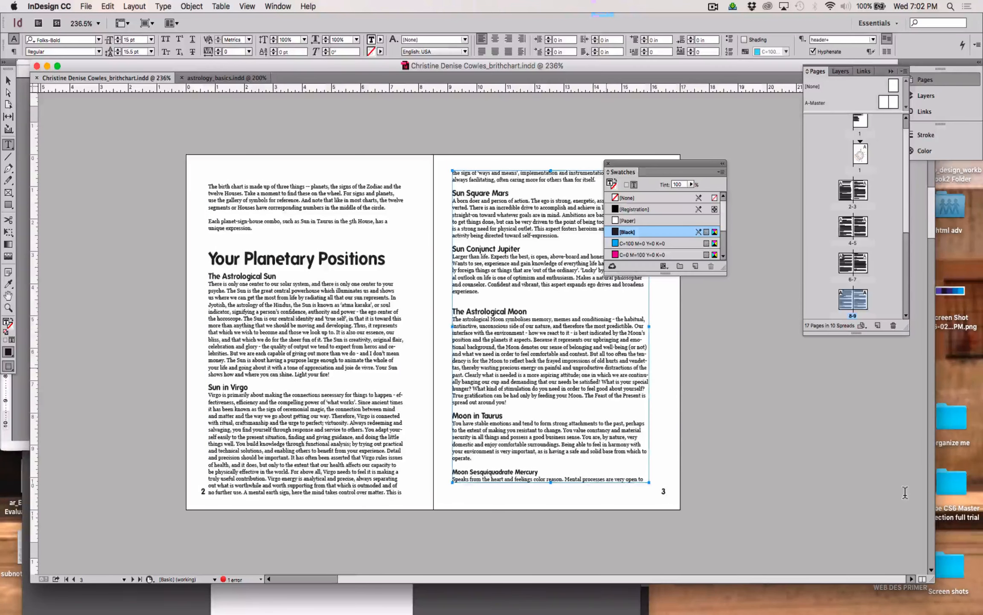
- Enlarge the view of the "Your Planetary Positions" spread and move the Swatches panel off the pages, below the Pages panel
key("super+equal")
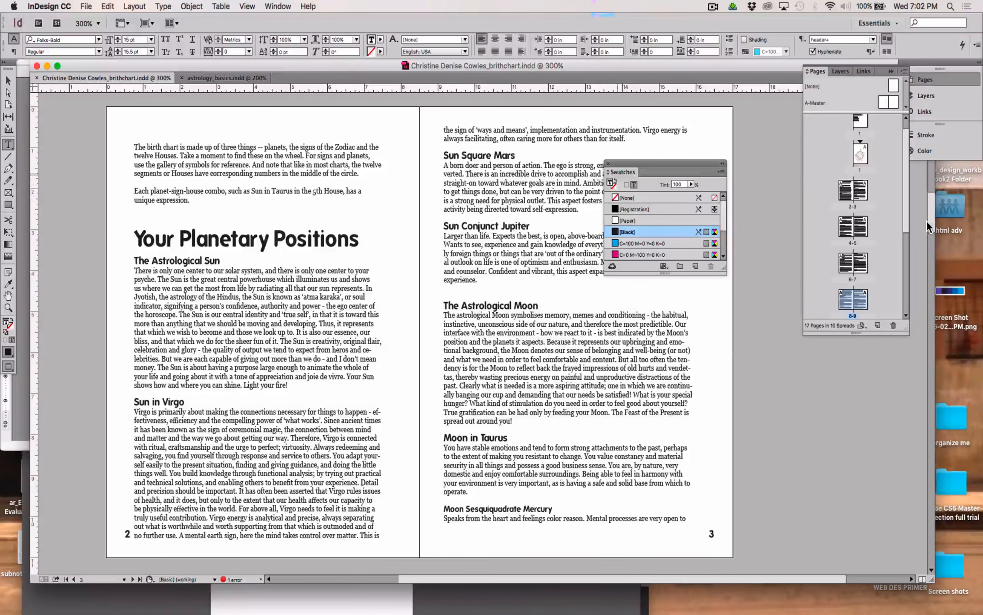
left_click_drag(666, 164, 867, 368)
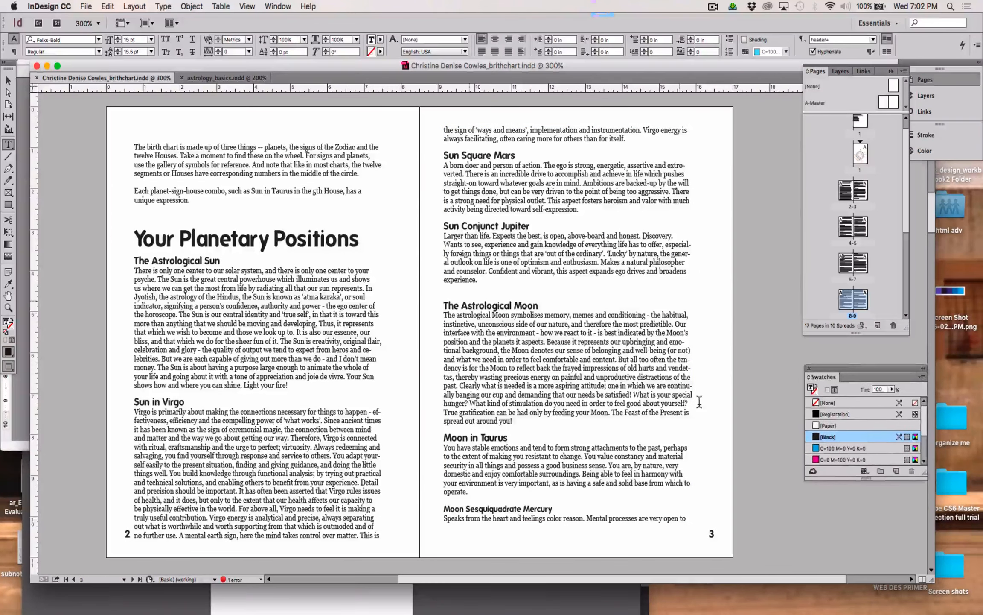
scroll(423, 244, "down", 1)
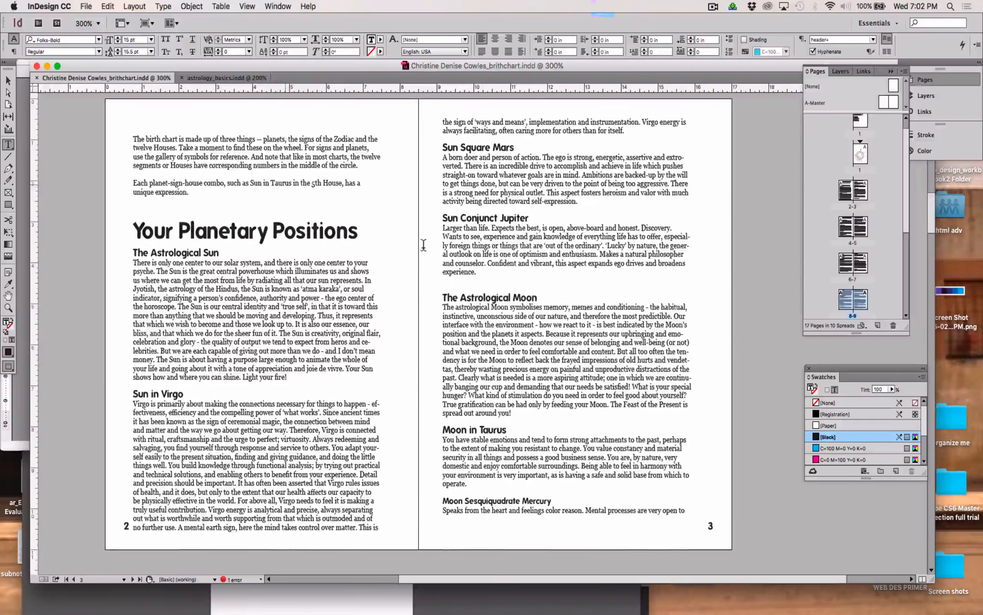
scroll(424, 245, "up", 2)
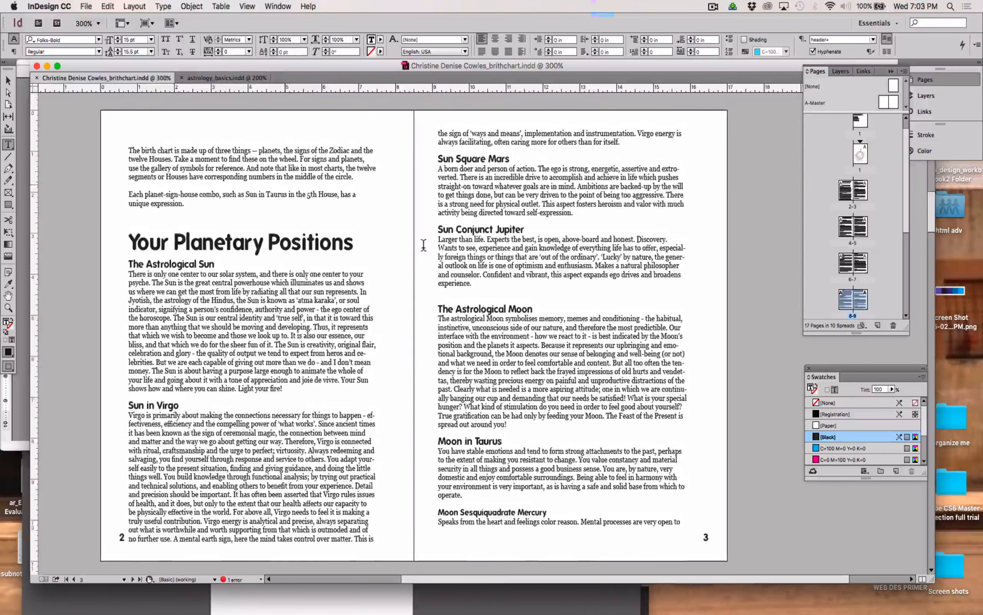
scroll(423, 244, "down", 6)
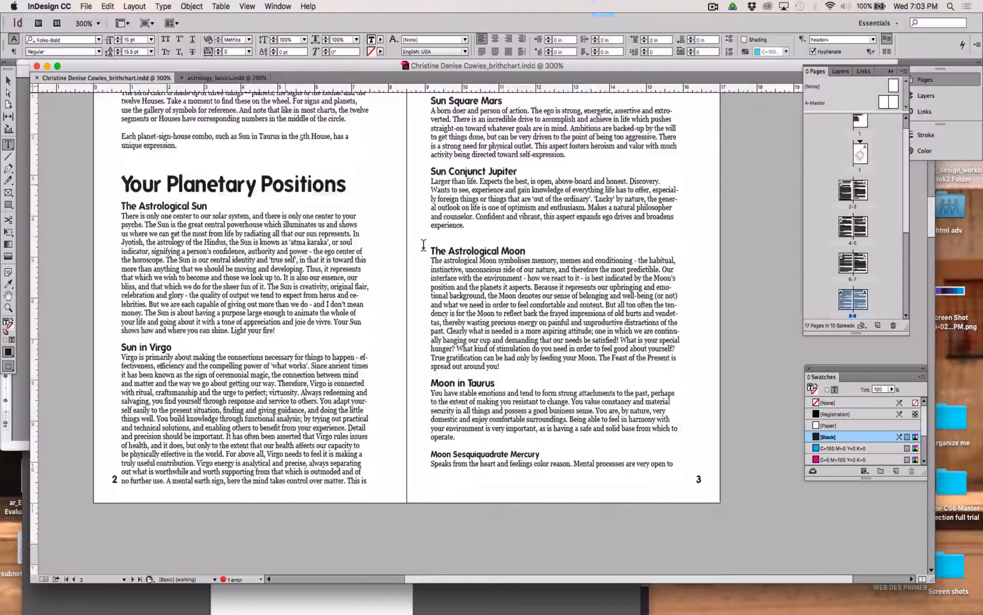
scroll(423, 244, "up", 7)
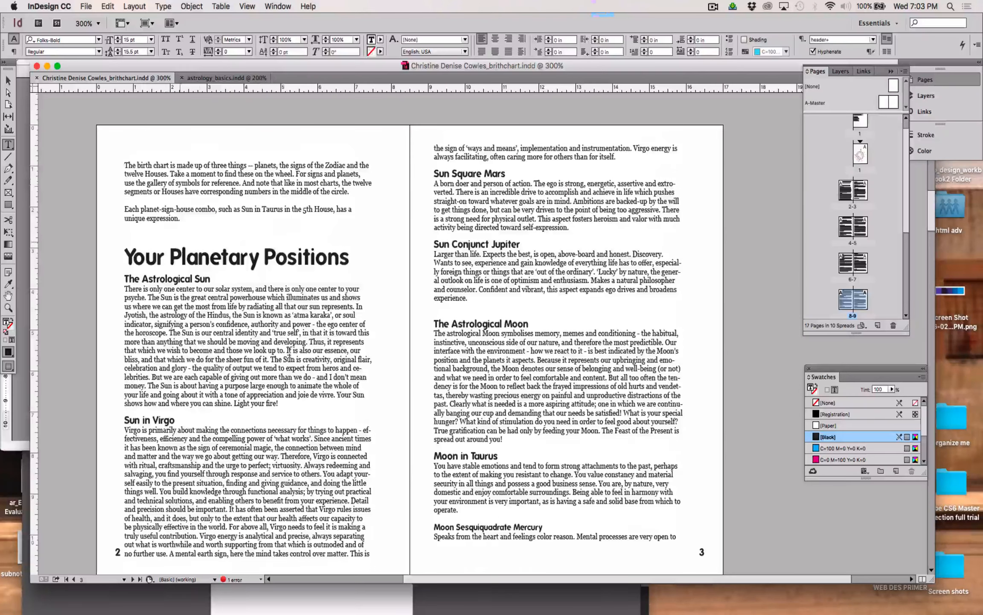
- Select body text under "The Astrological Sun", show the Paragraph Styles panel, move it over page 3 and enlarge it, and zoom to 600%
left_click_drag(212, 306, 379, 497)
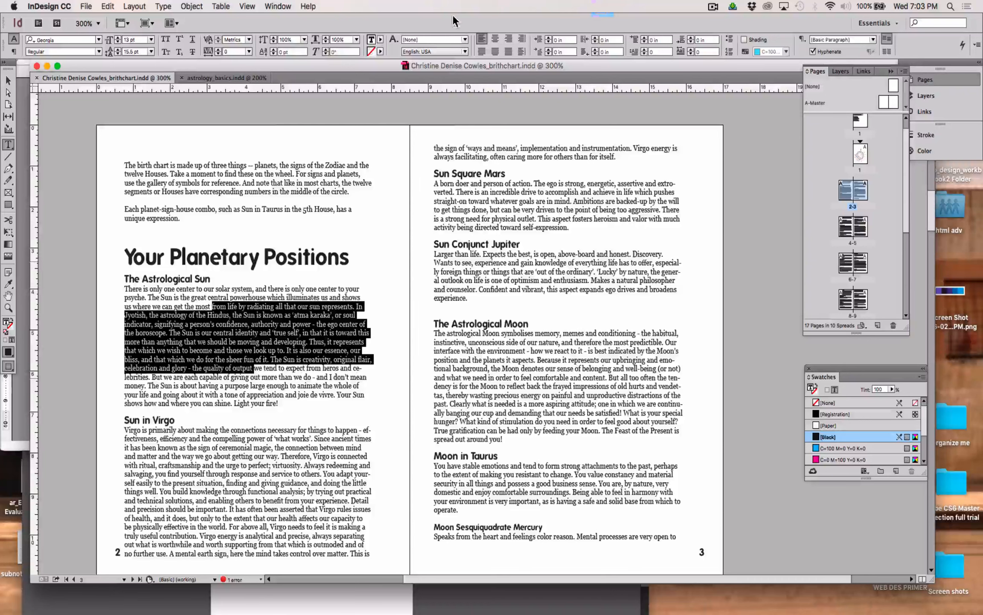
left_click(278, 6)
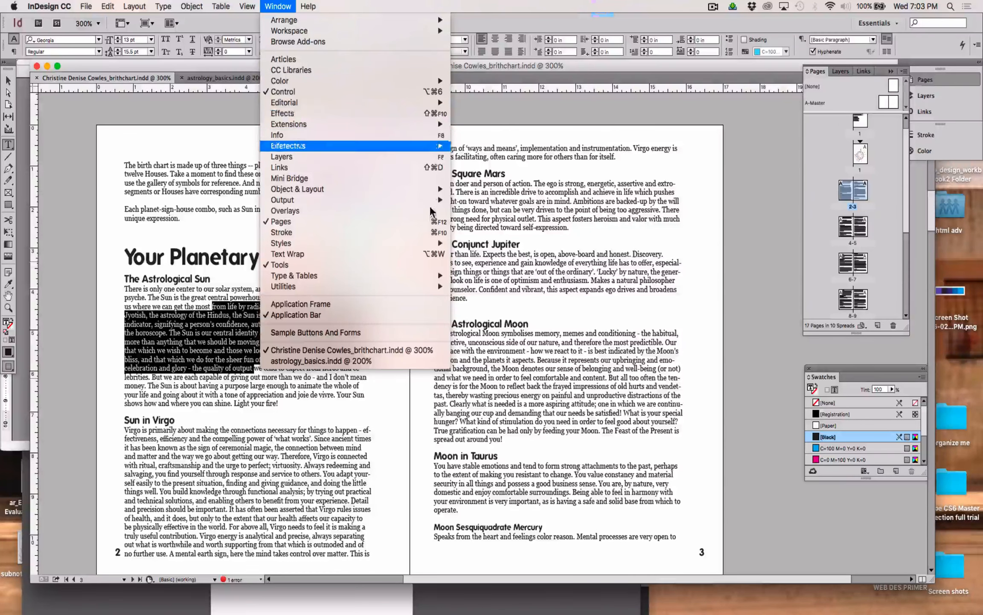
mouse_move(326, 242)
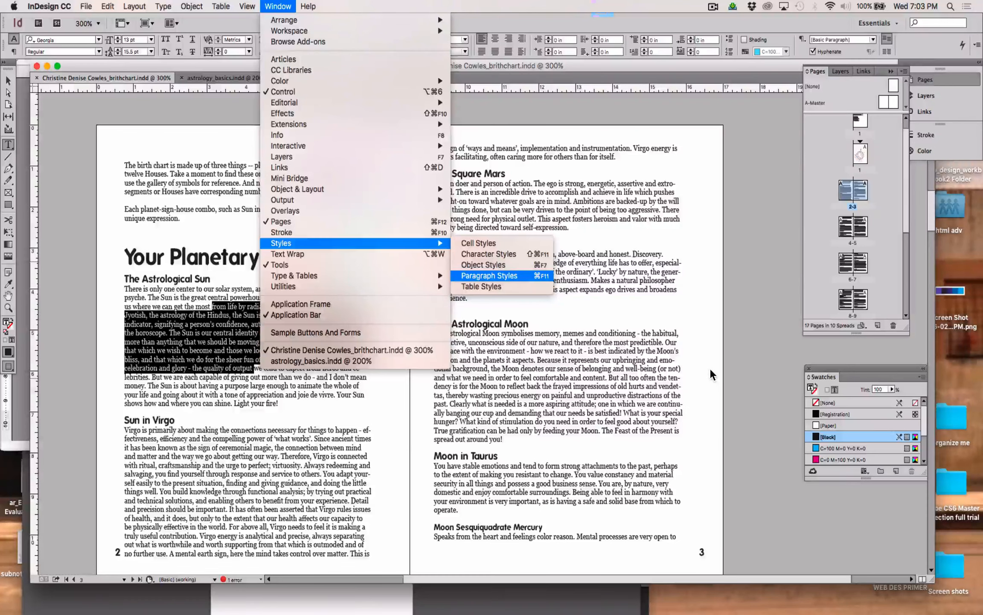
left_click(489, 276)
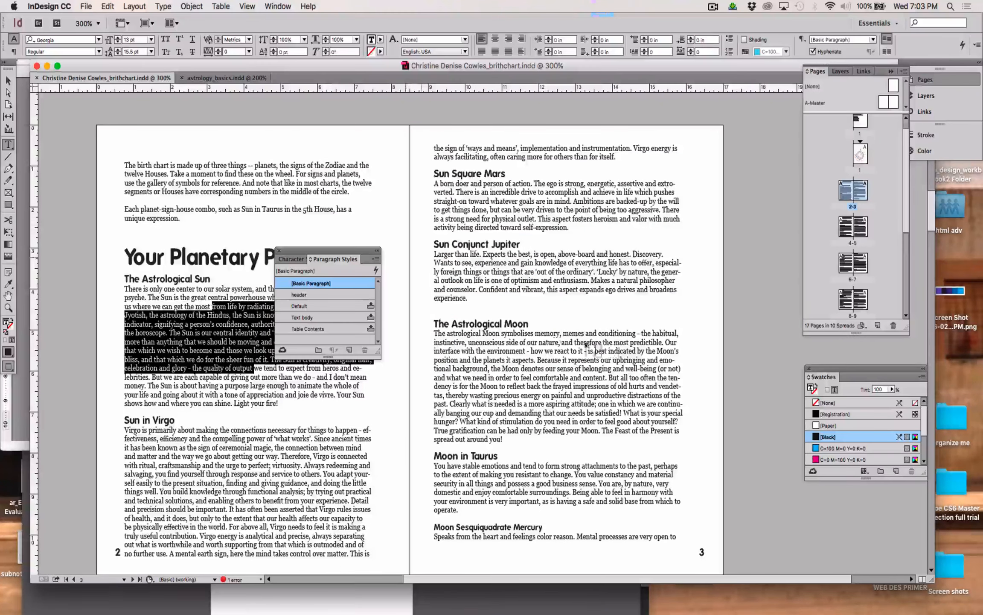
left_click_drag(325, 251, 621, 115)
left_click_drag(671, 208, 794, 330)
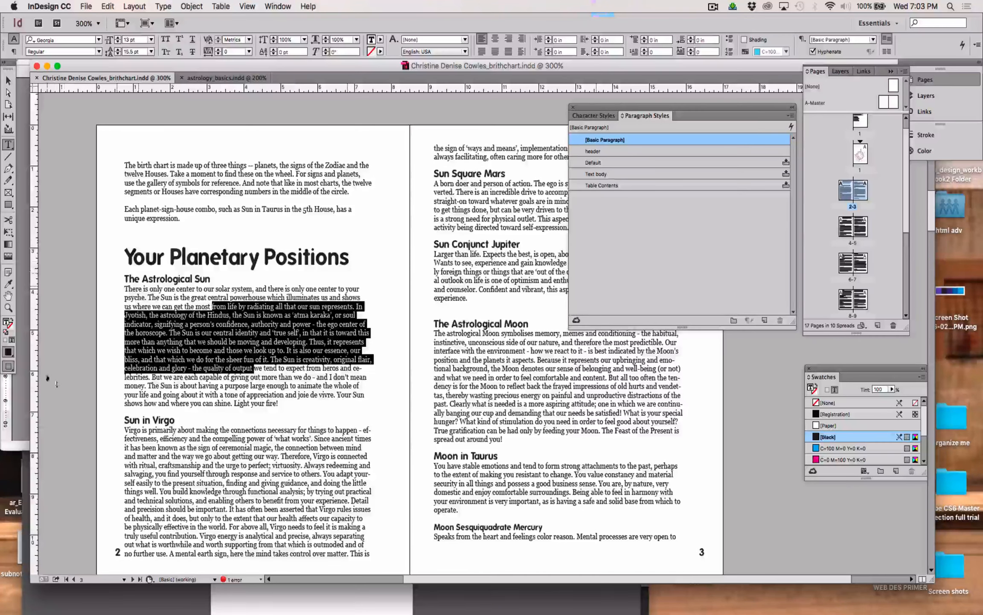
key("super+space")
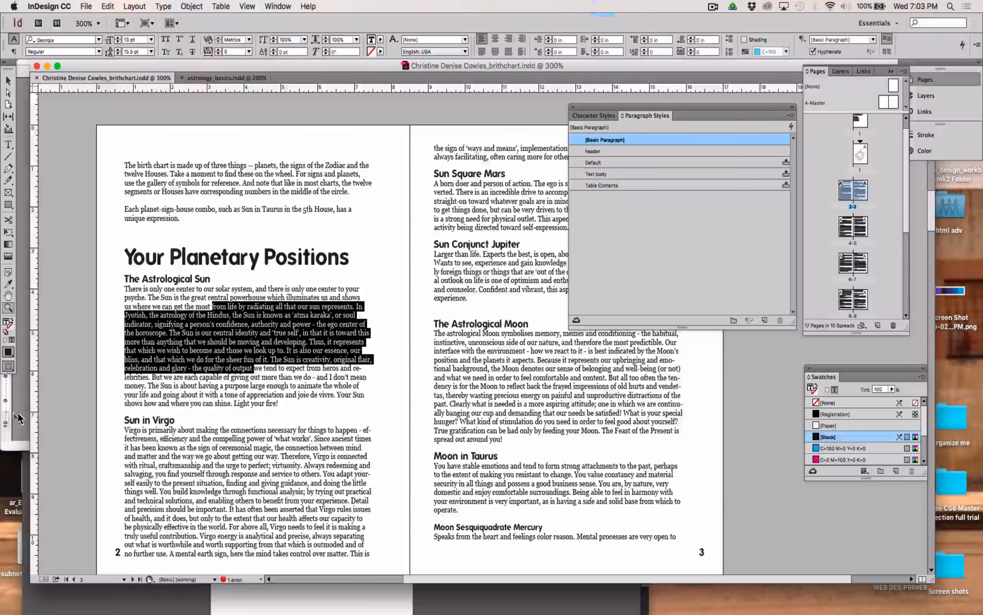
left_click(264, 238)
left_click(549, 535)
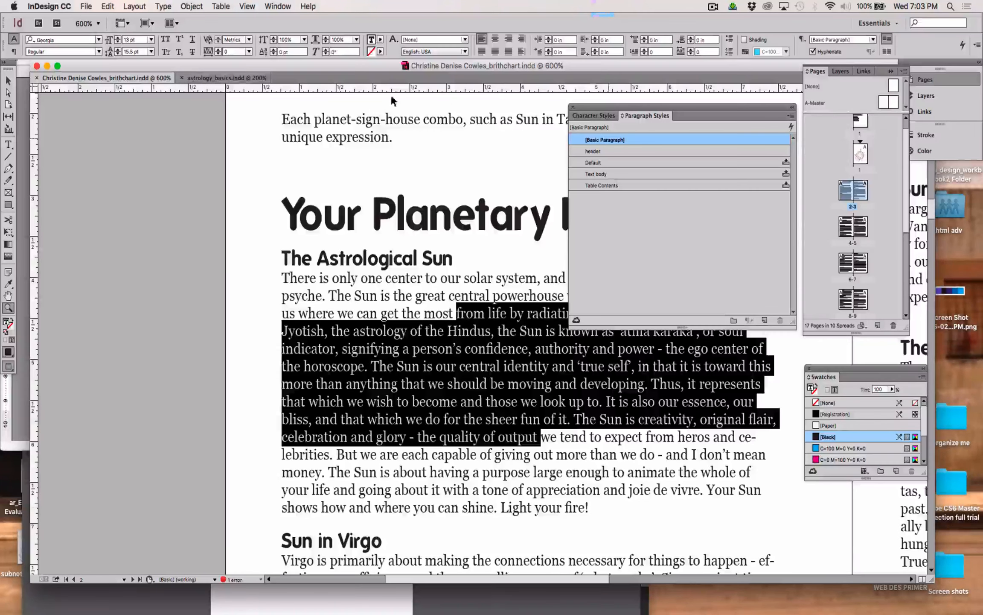
- Switch to astrology_basics.indd and add the missing "T" at the start of the first sentence on page 1
key("super+grave")
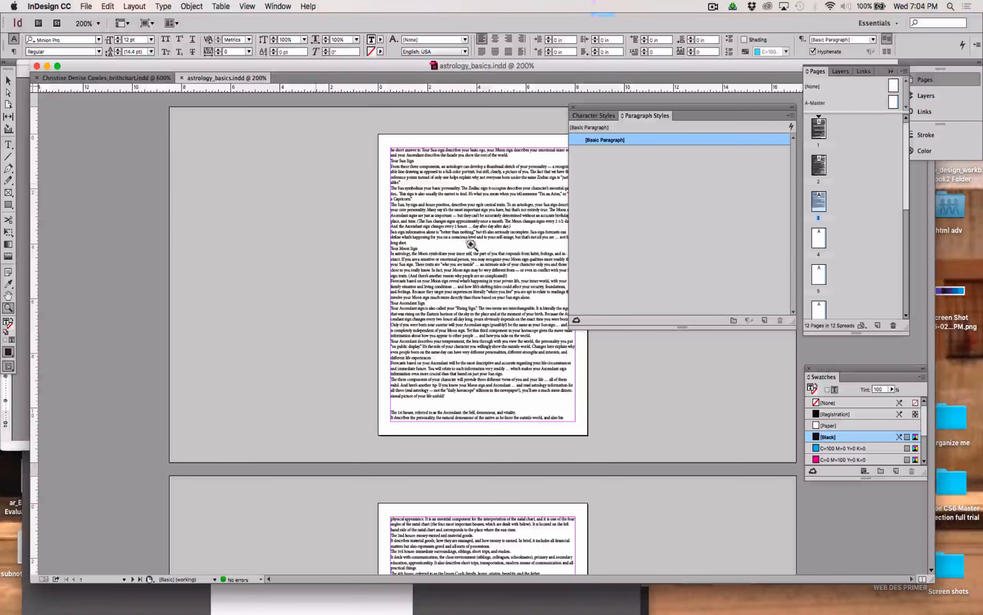
scroll(645, 318, "down", 5)
key("super+equal")
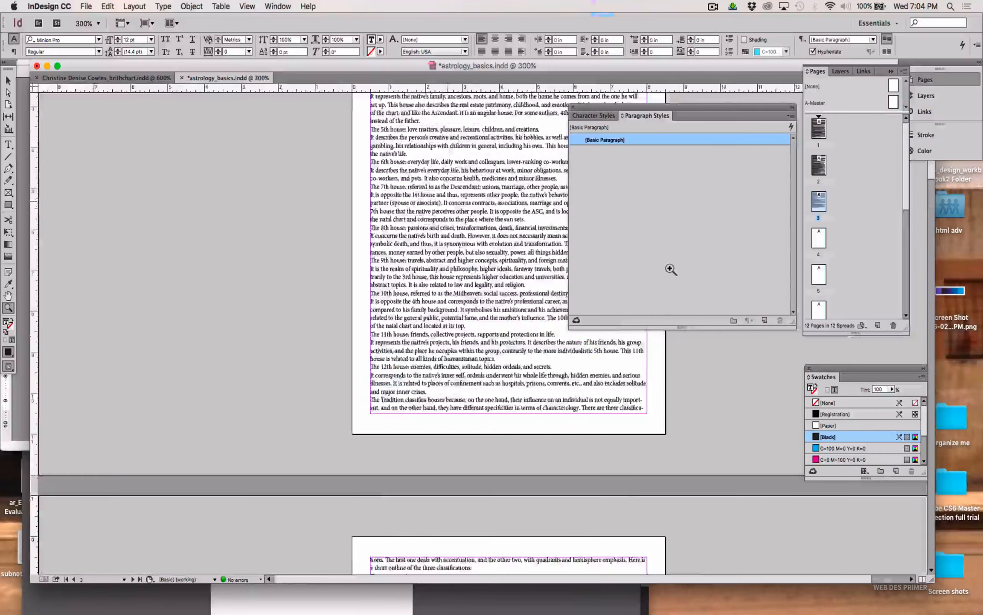
key("super+equal")
key("super+equal")
key("super+equal")
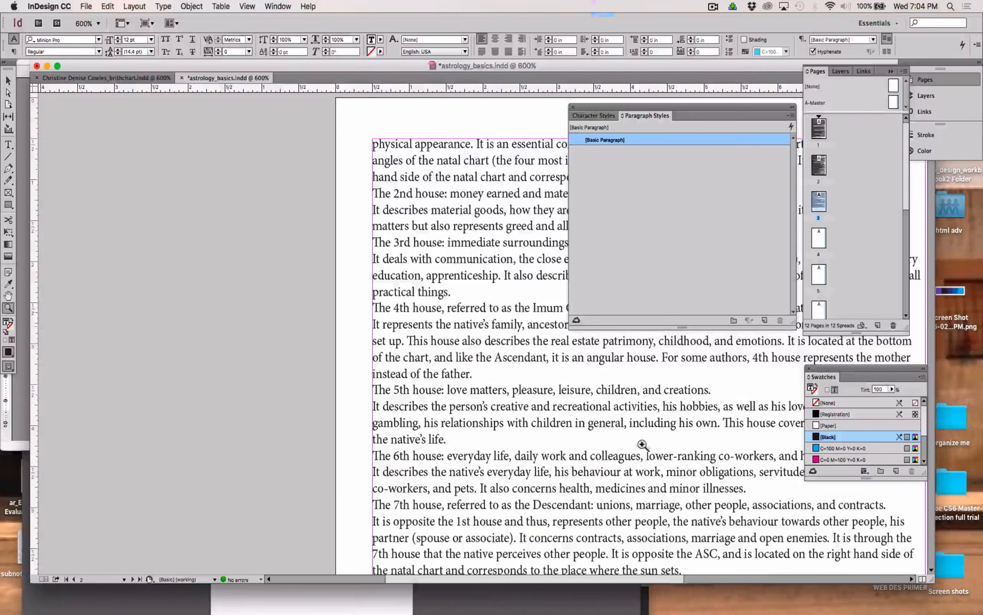
scroll(642, 436, "up", 15)
scroll(642, 440, "right", 10)
scroll(642, 445, "left", 8)
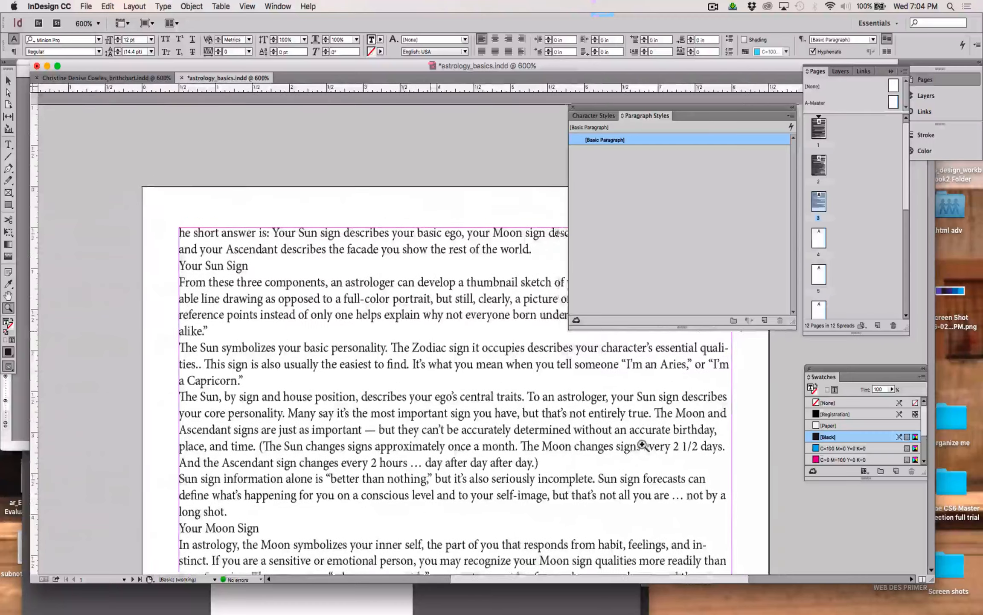
scroll(643, 445, "up", 1)
scroll(643, 445, "right", 1)
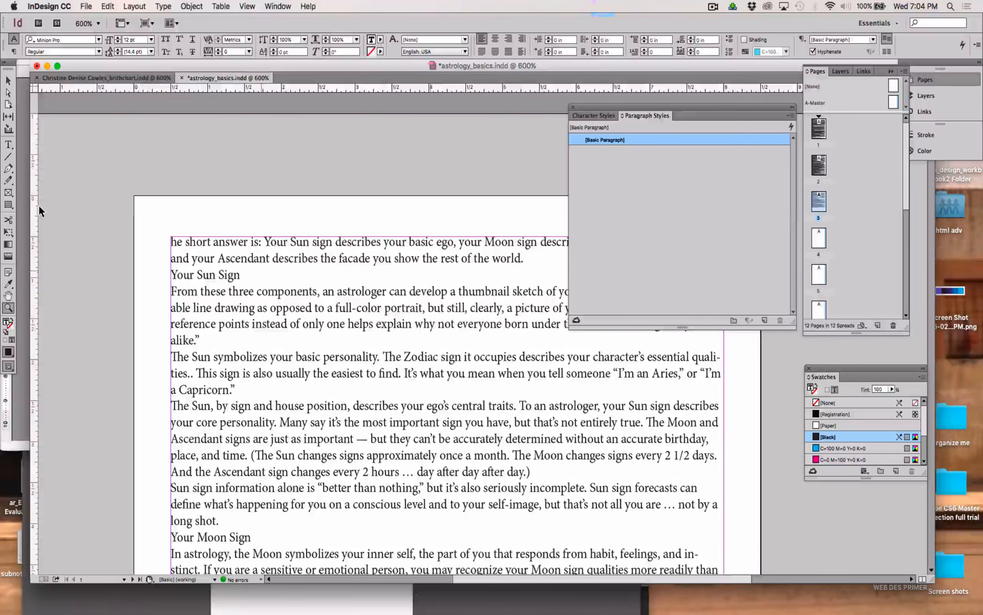
key("t")
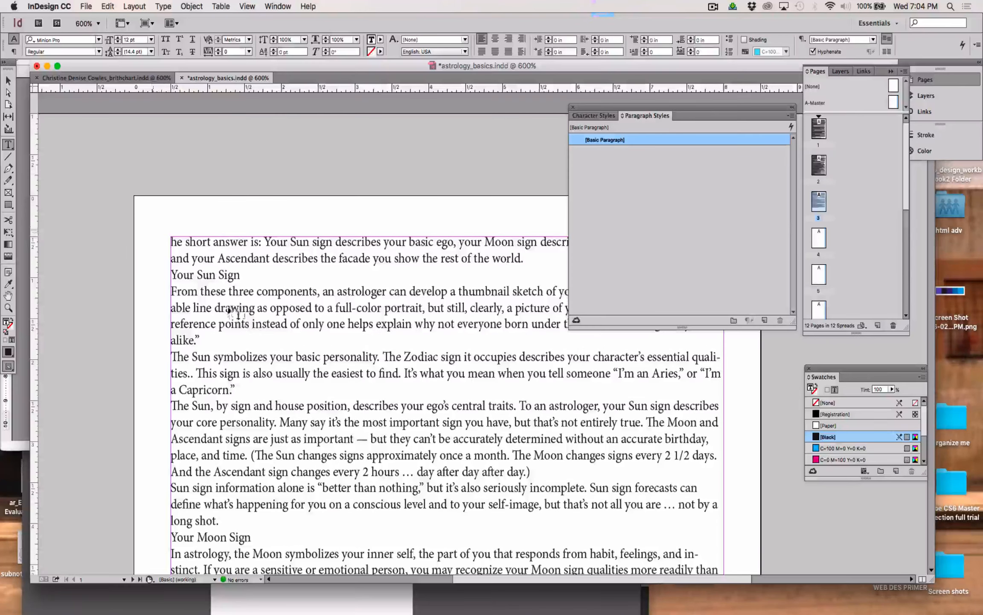
left_click(259, 324)
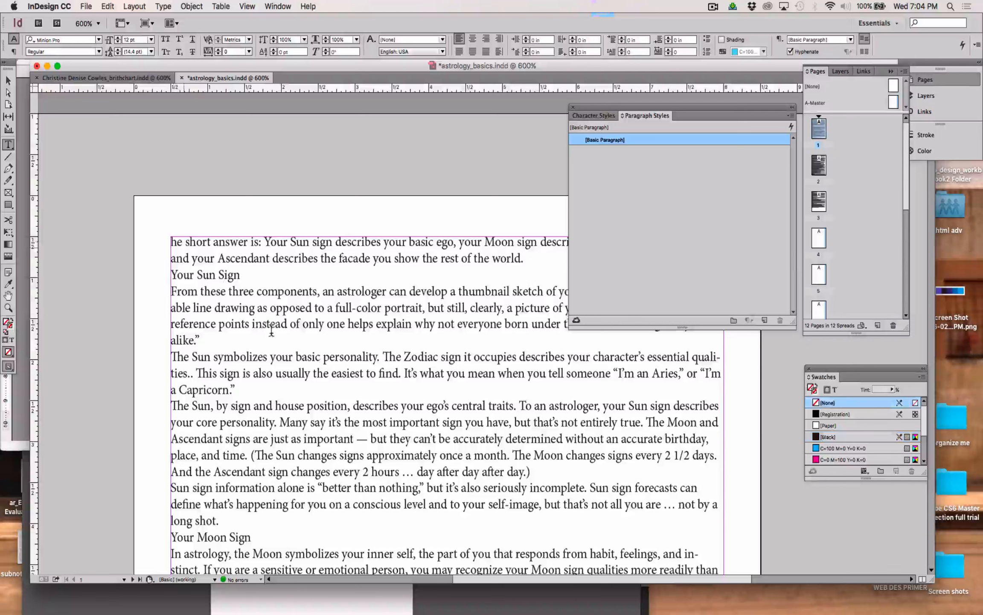
left_click(259, 325)
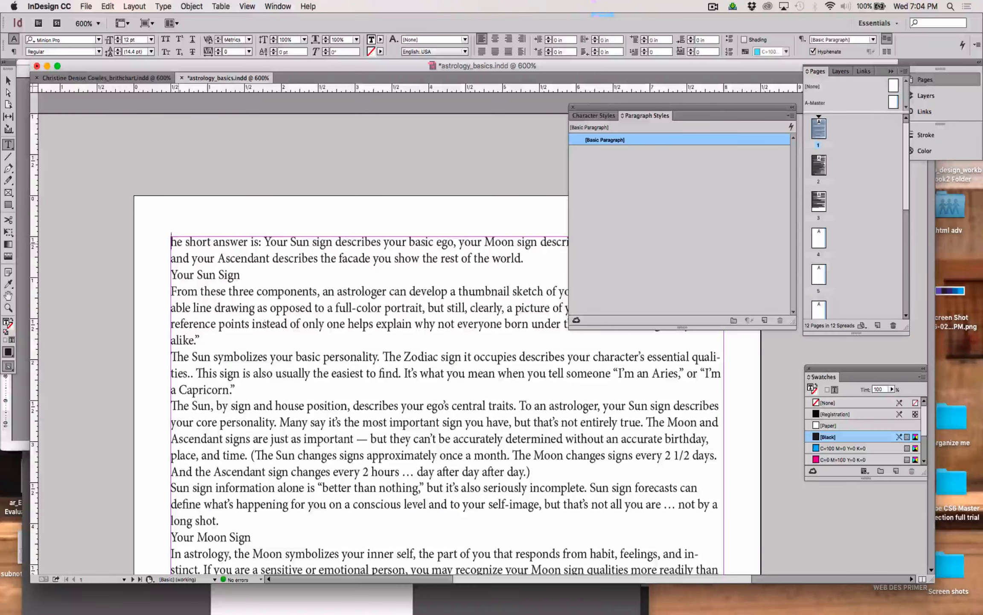
type("T")
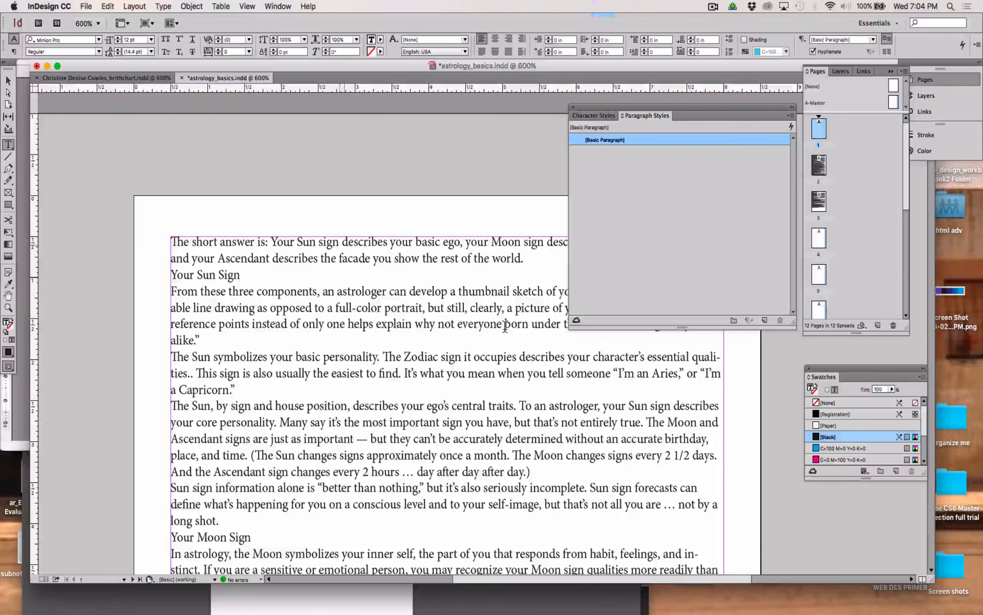
- Select some body text on page 1 and check the basic character formats of its [Basic Paragraph] style without changing them
left_click_drag(283, 307, 355, 373)
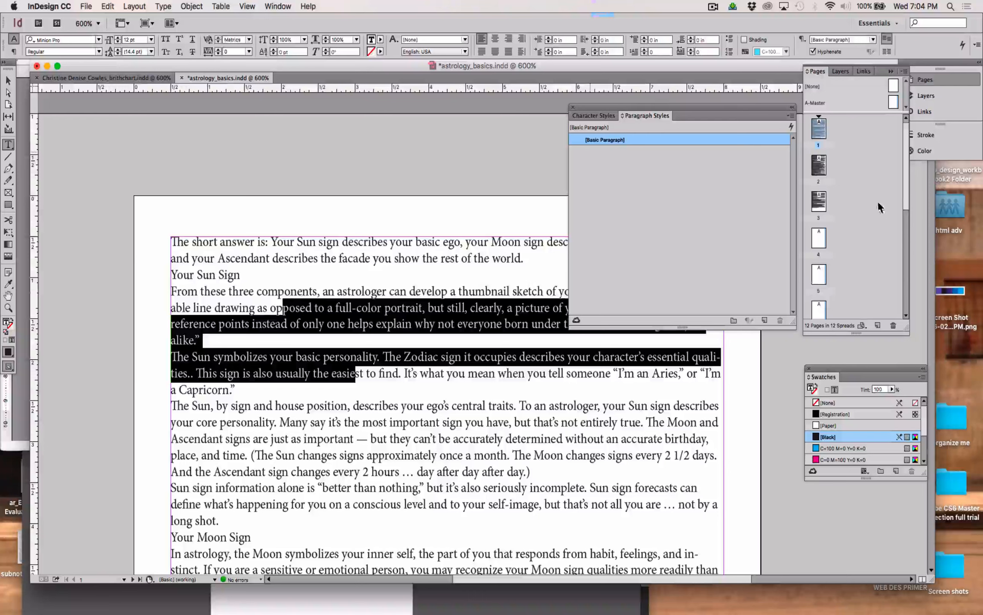
left_click(902, 190)
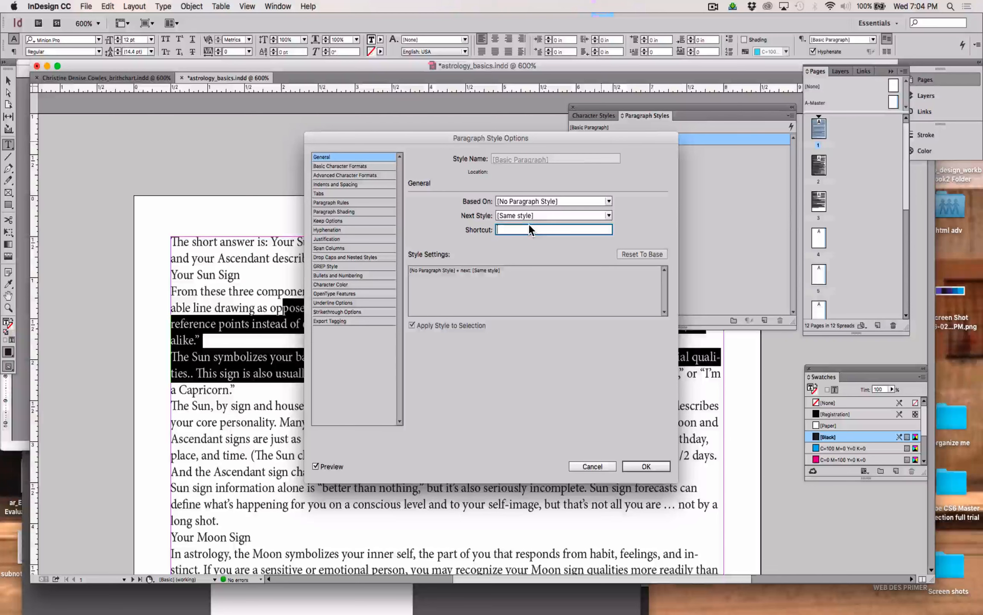
key("super+2")
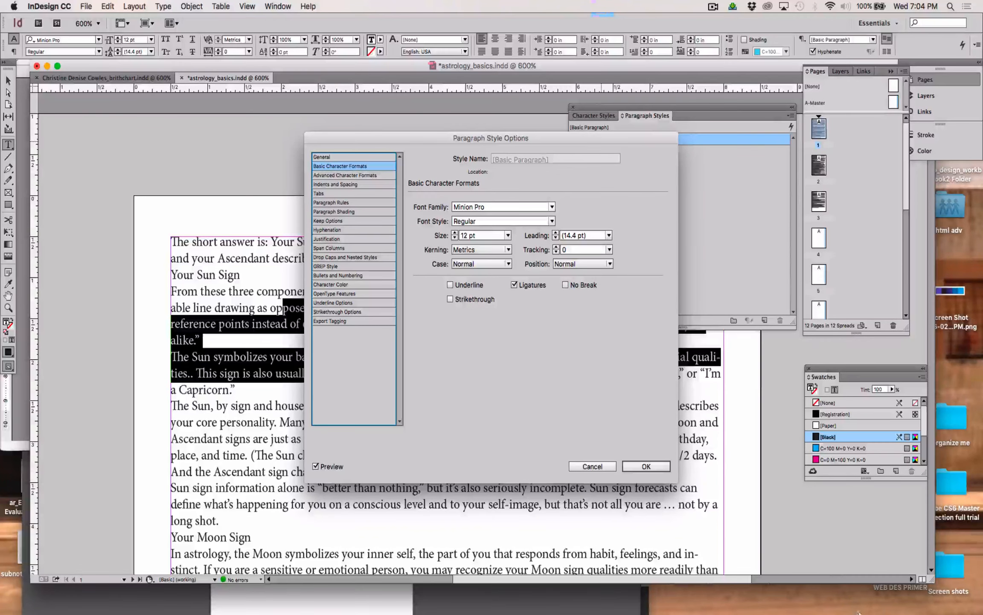
left_click(597, 468)
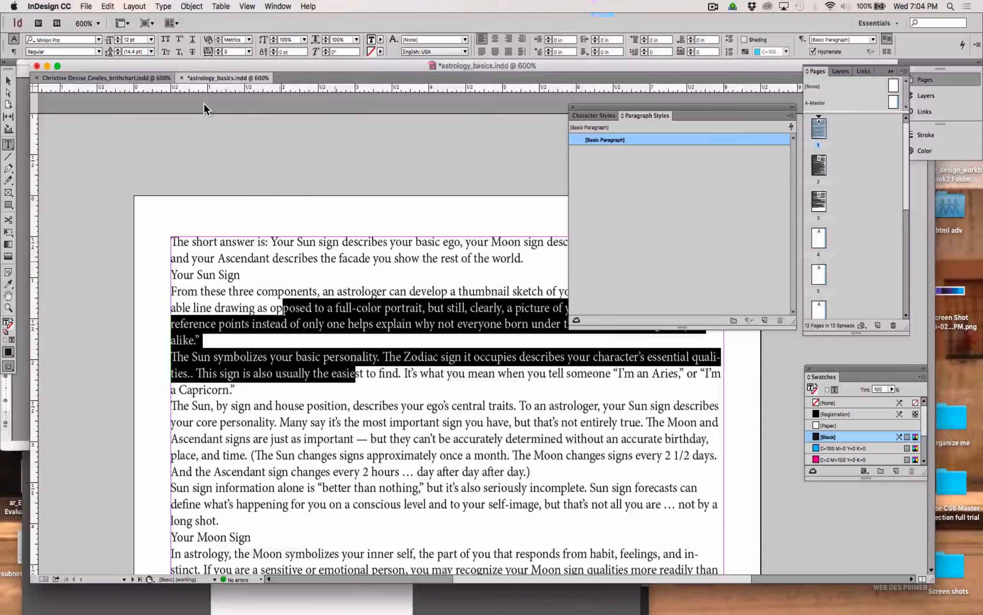
- Switch to the birth chart document and read the font, size and leading in its [Basic Paragraph] style's basic character formats
key("super+grave")
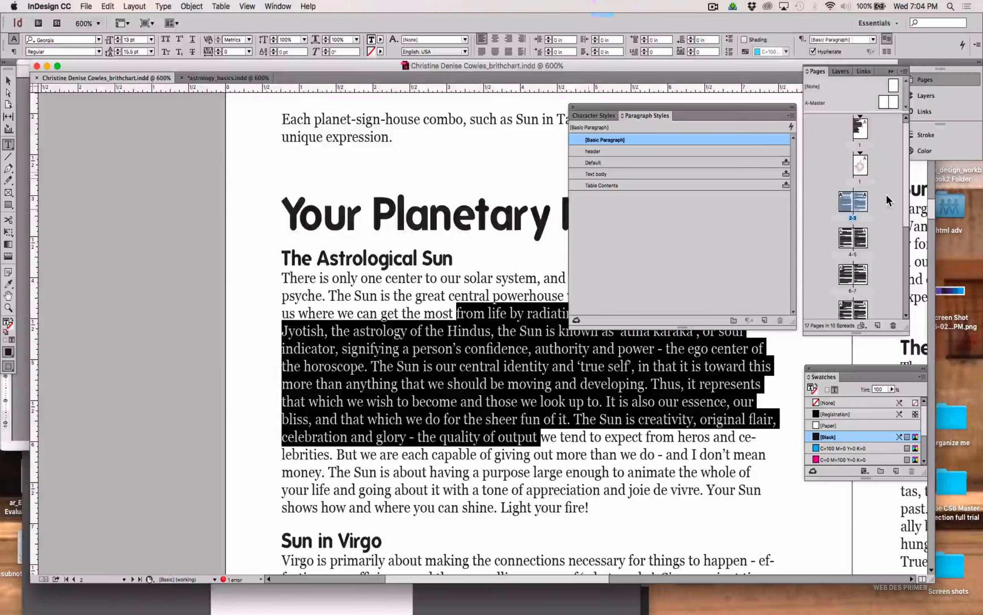
double_click(595, 140)
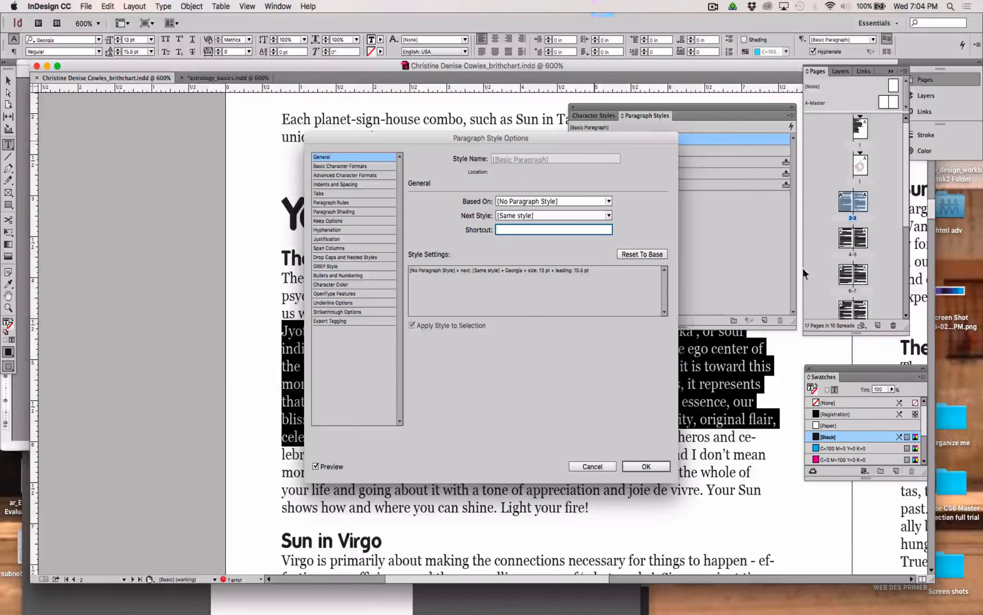
key("super+2")
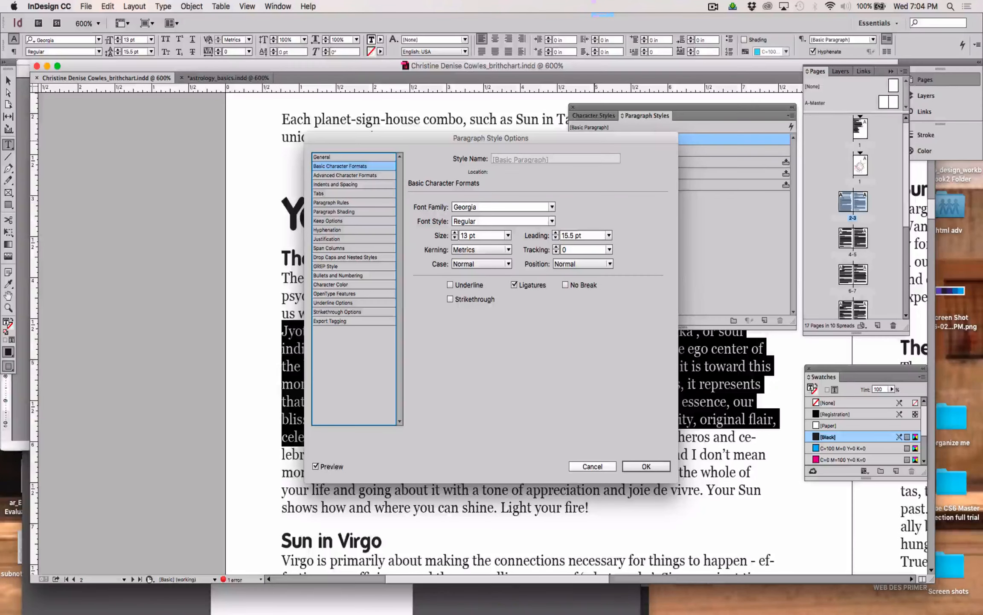
key("Escape")
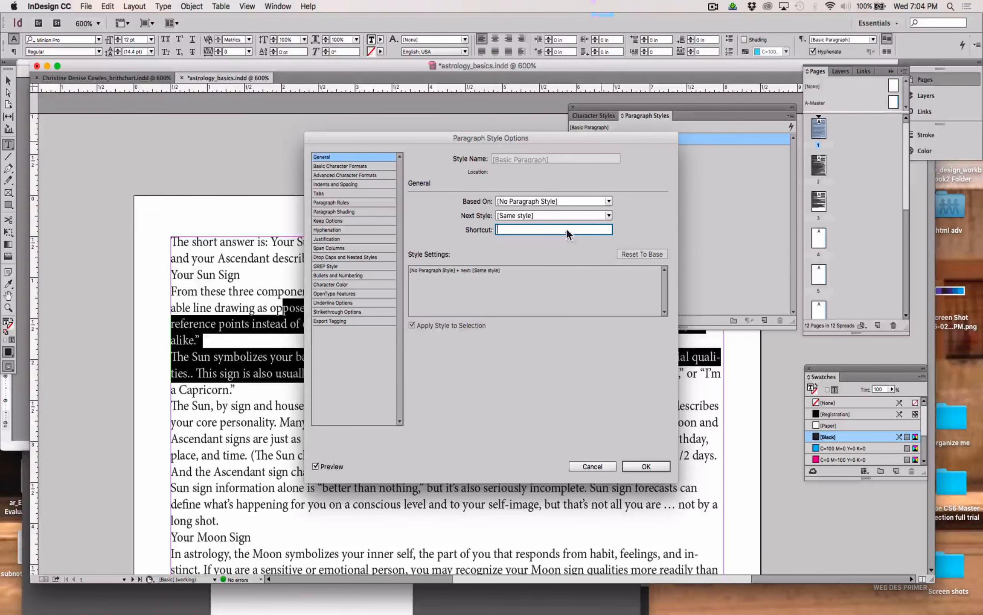
- Set the font family of the [Basic Paragraph] style in astrology_basics.indd to Georgia and confirm the style change
left_click(339, 166)
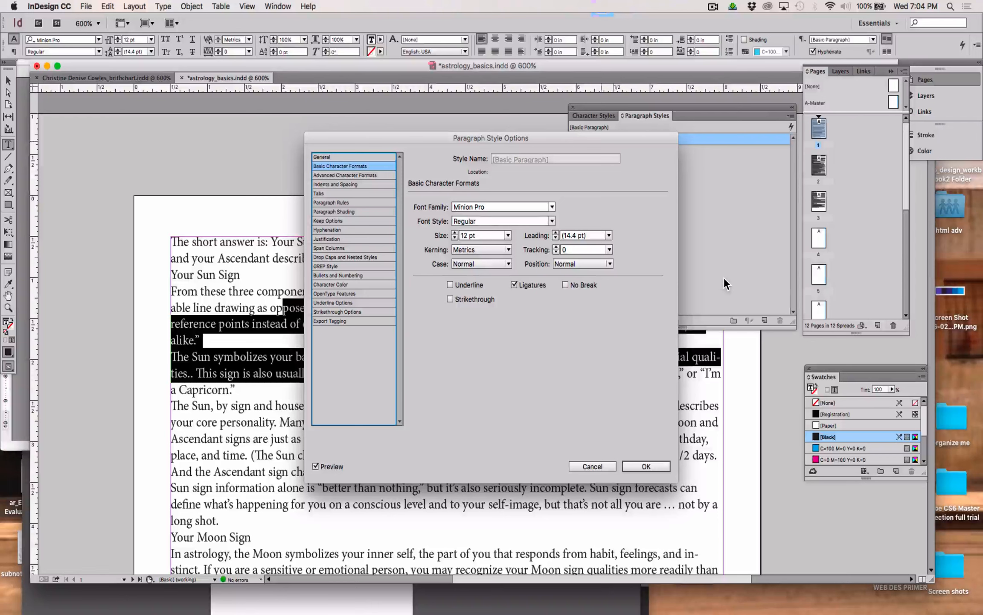
left_click(553, 207)
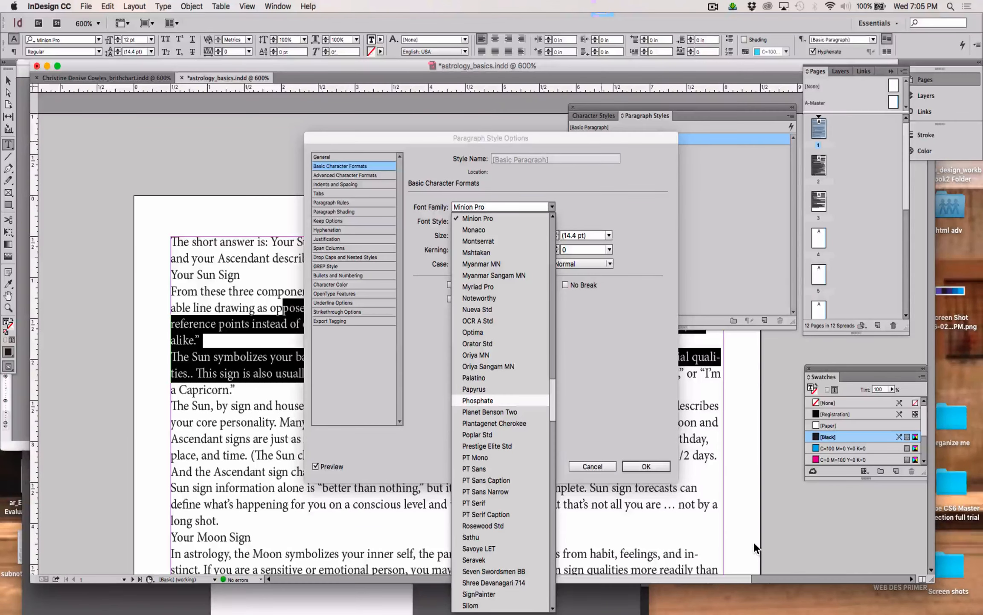
scroll(500, 401, "down", 3)
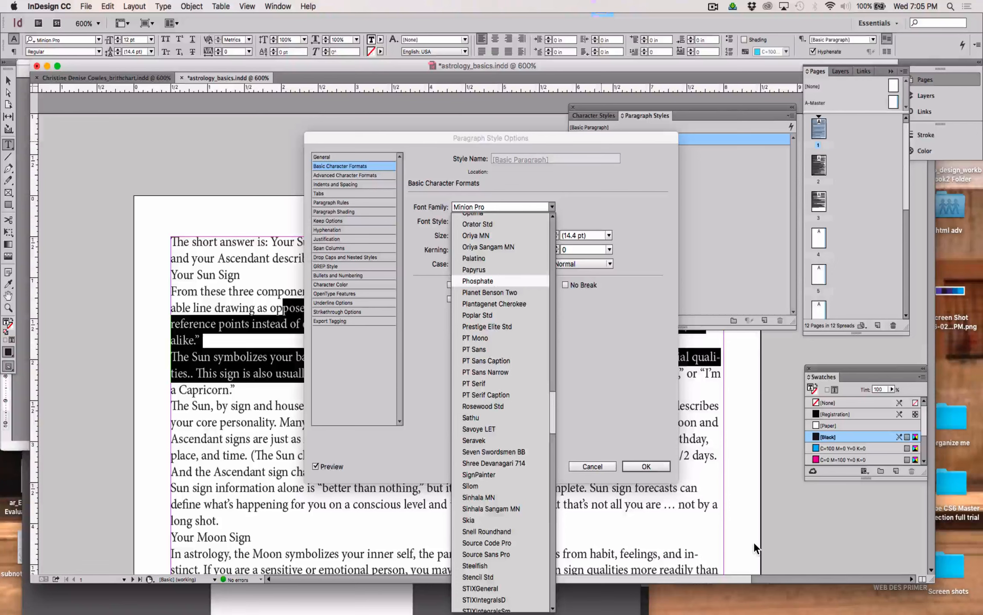
scroll(499, 401, "down", 15)
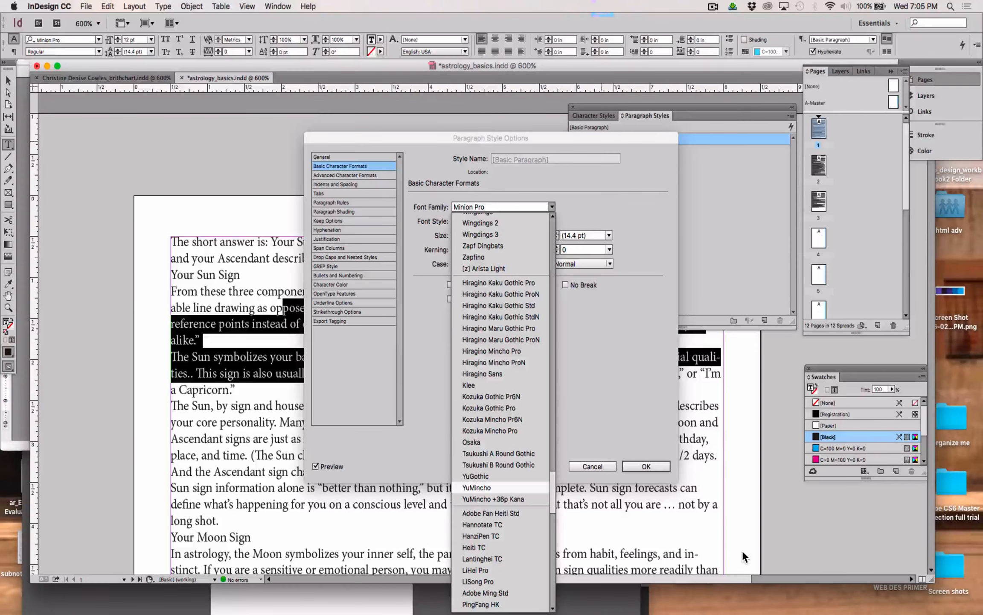
scroll(500, 401, "down", 3)
scroll(742, 550, "up", 20)
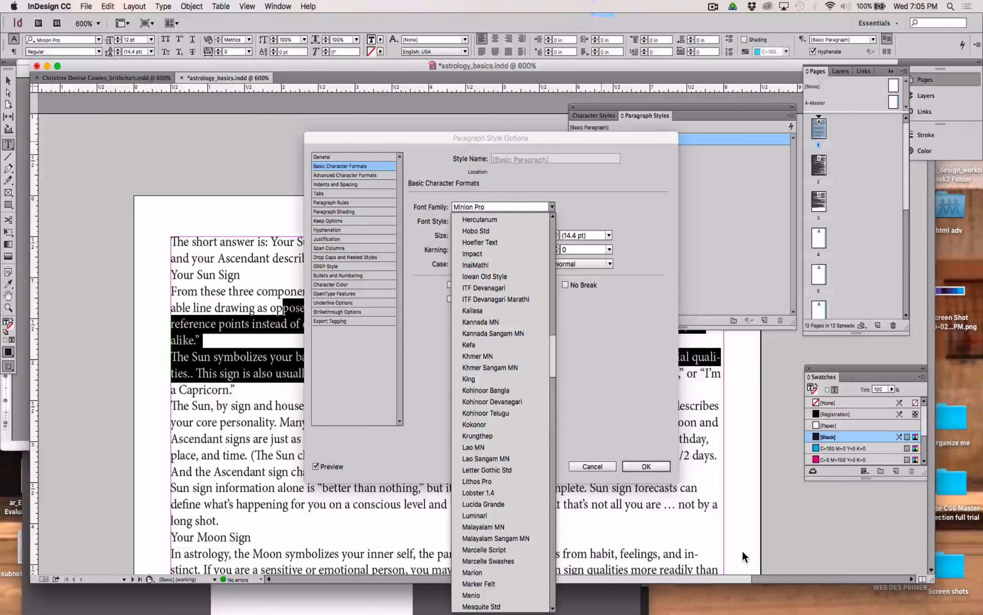
scroll(742, 550, "up", 5)
key("Up")
key("Up")
key("Up")
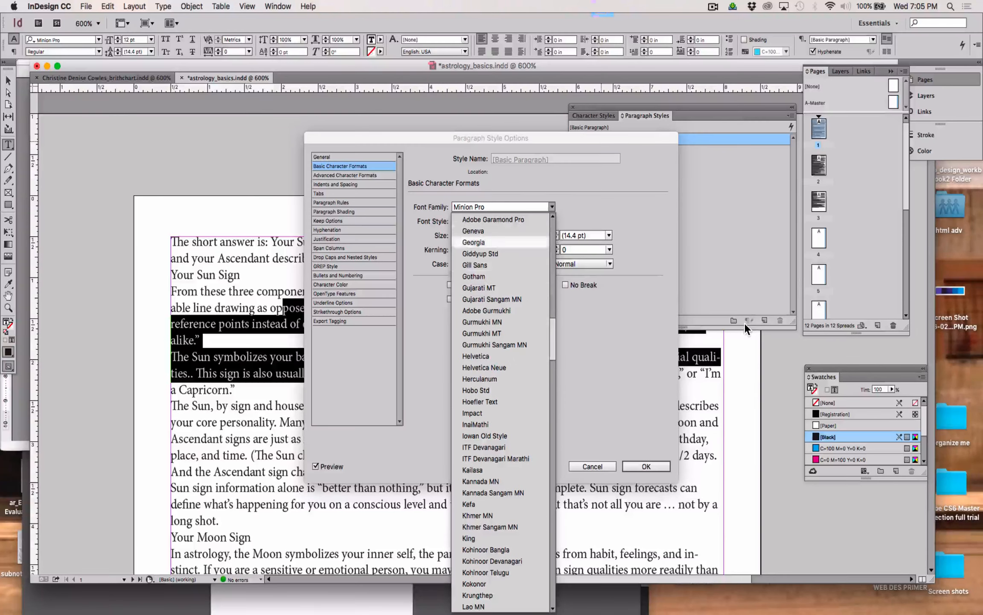
key("Return")
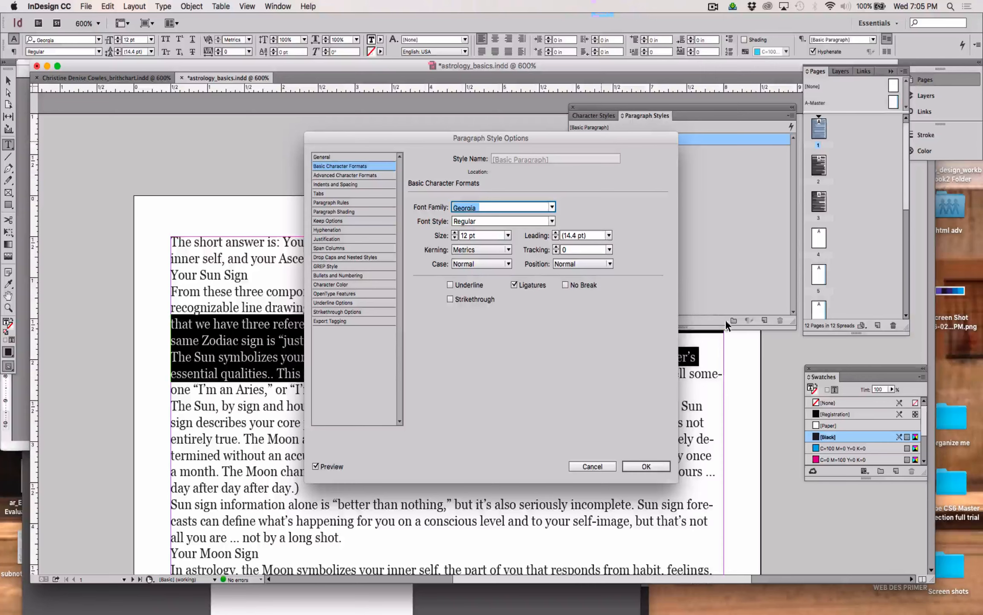
key("Return")
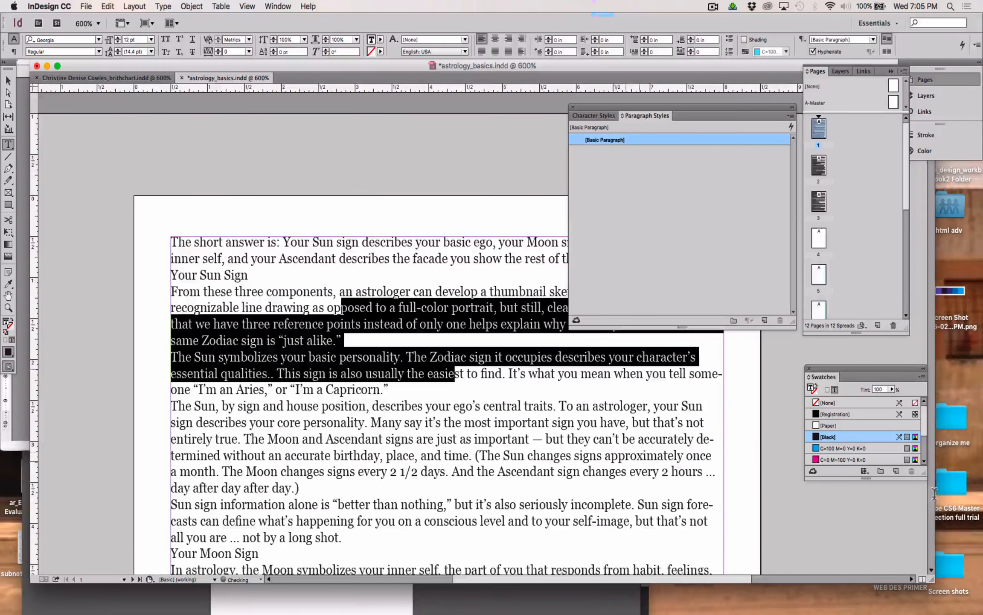
- Set the [Basic Paragraph] style's size to 13 pt and its leading to 16 pt
scroll(769, 498, "down", 3)
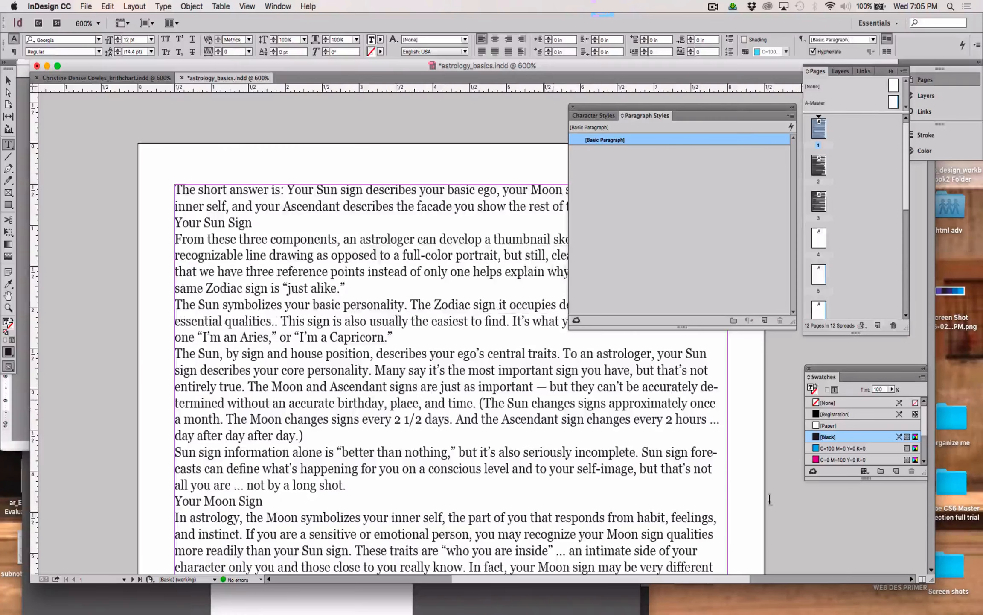
left_click(556, 418)
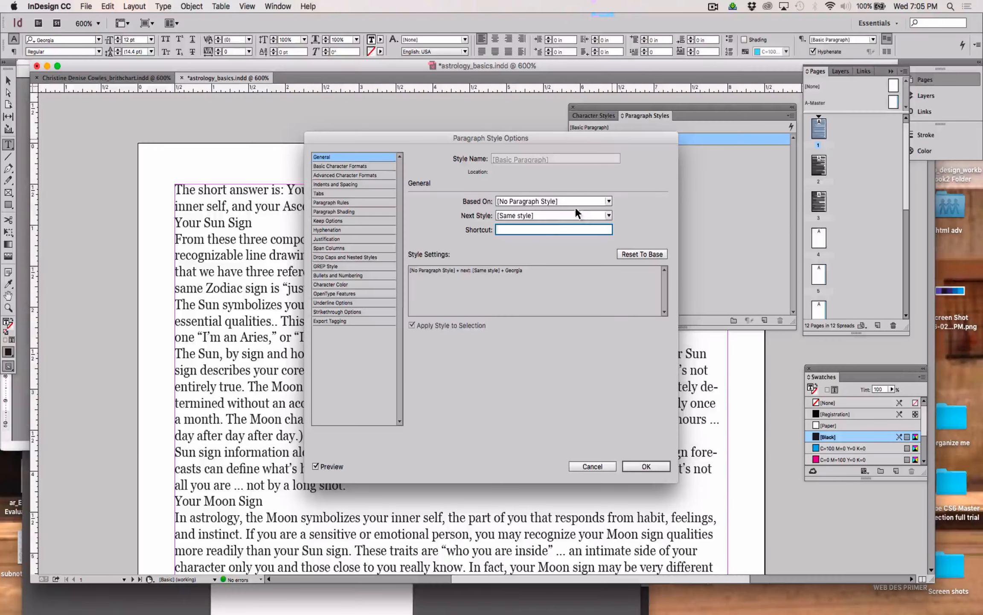
key("super+2")
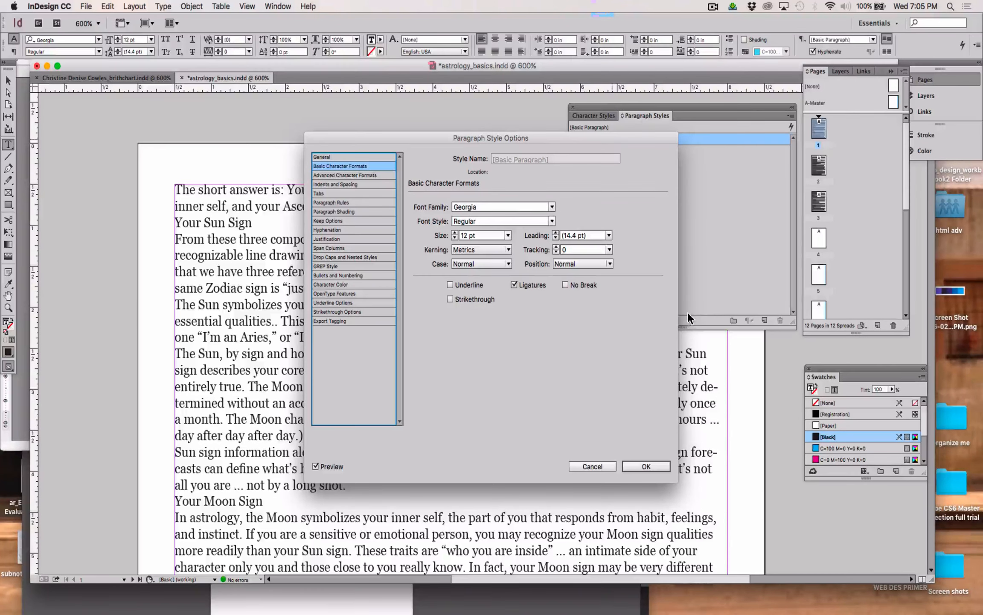
key("Up")
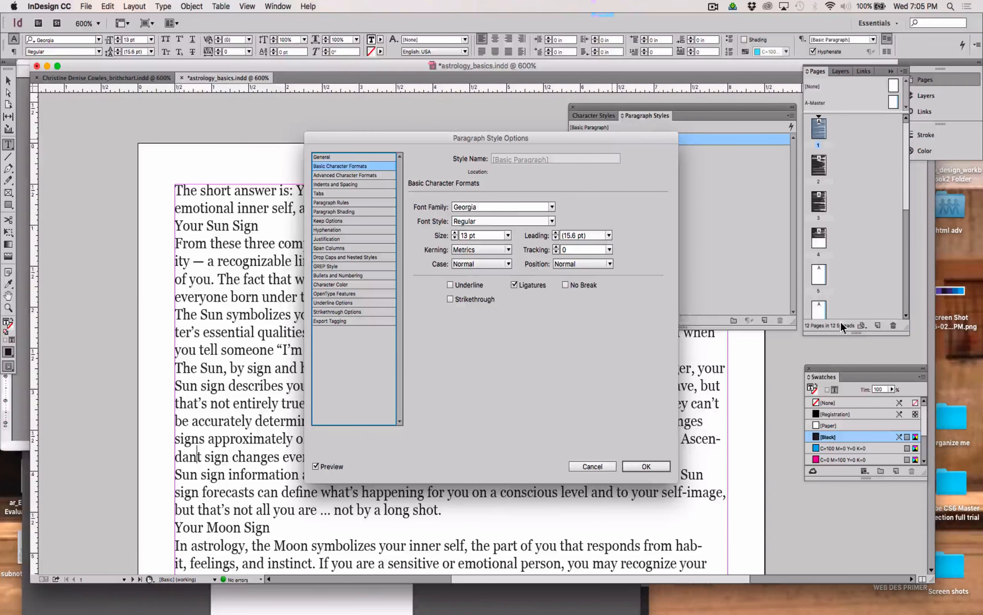
key("Up")
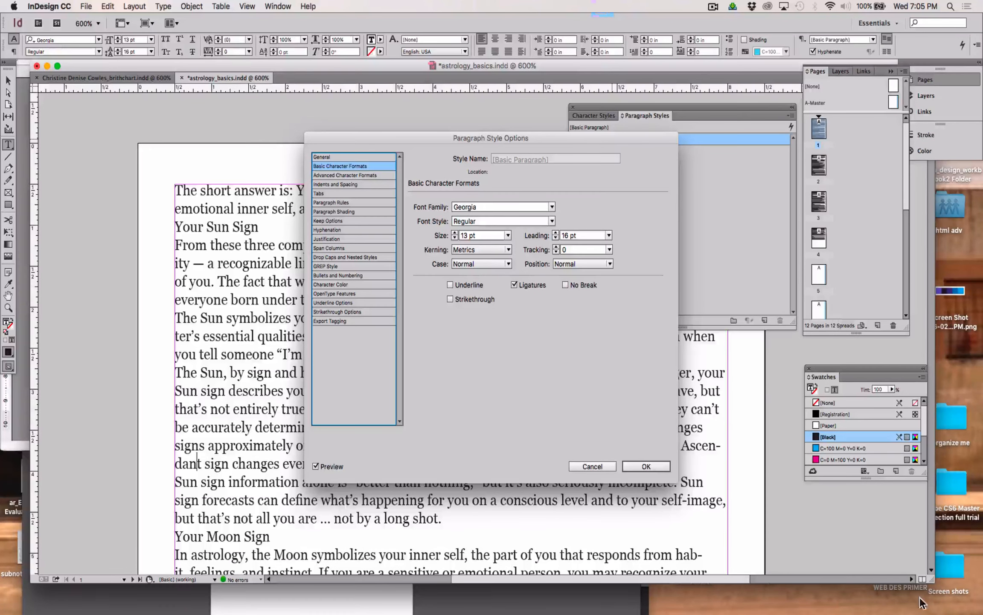
key("Return")
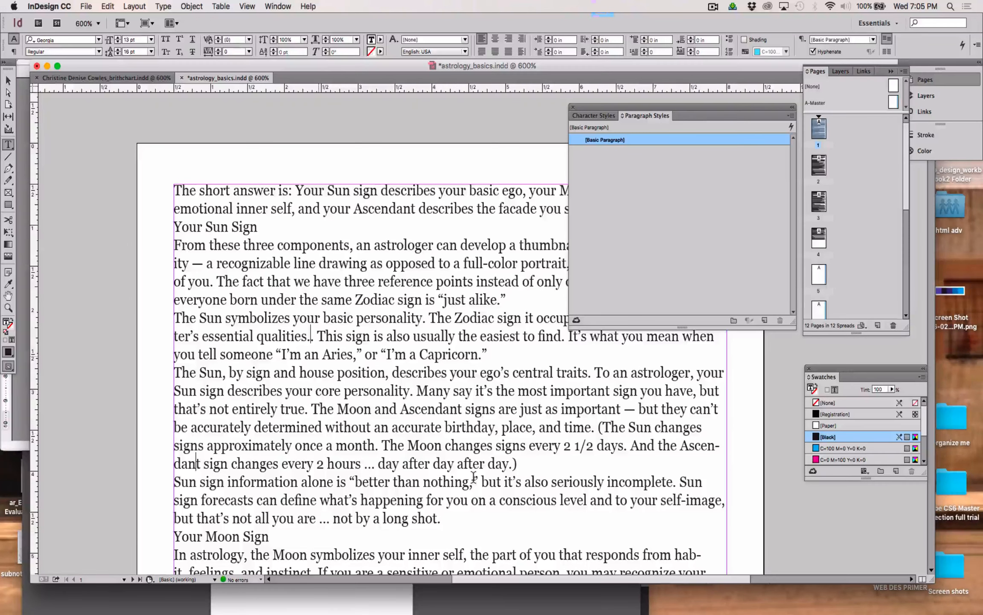
- Delete the duplicate period after "essential qualities" on page 1 and save the document
key("BackSpace")
key("super+s")
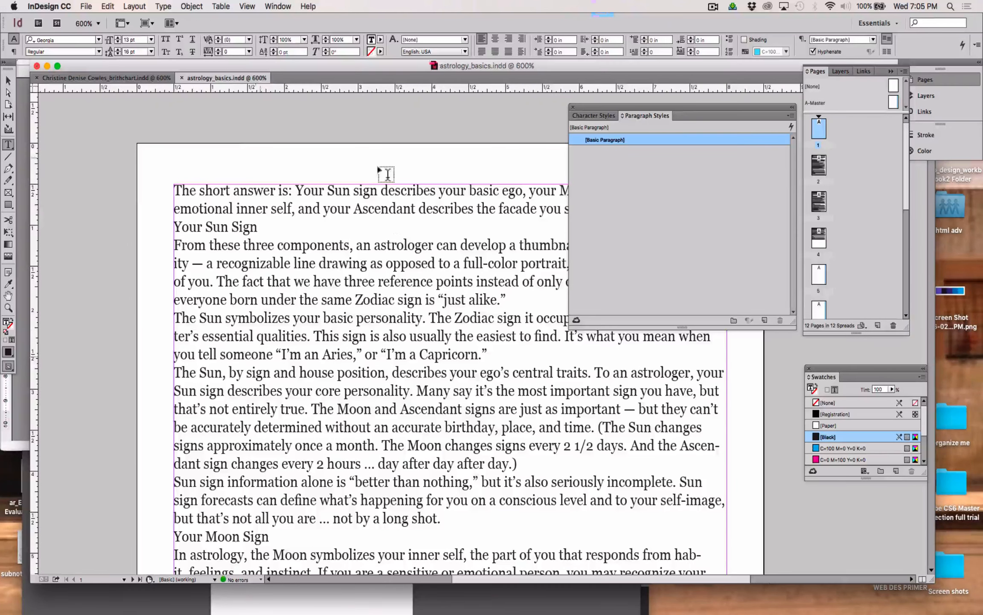
- Switch to the birth chart document and check the paragraph style and size of "The Astrological Sun" and the large "Your Planetary" heading
left_click(155, 79)
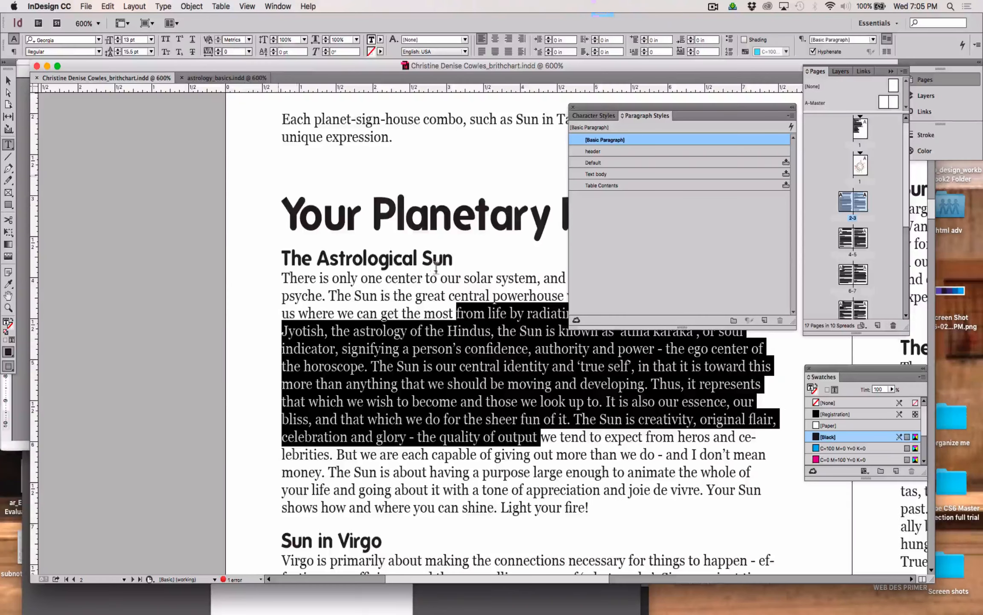
left_click(367, 259)
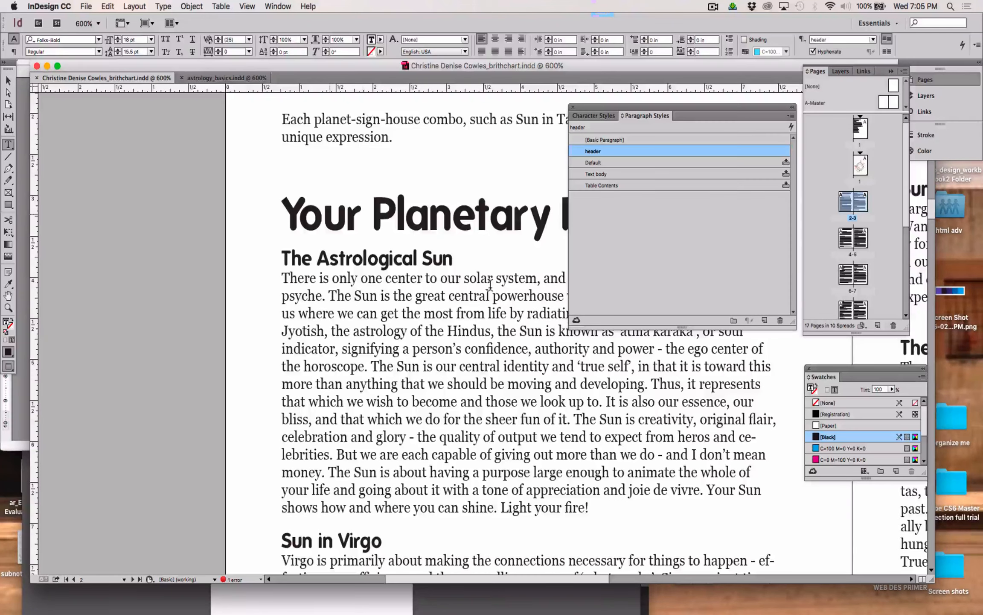
left_click_drag(304, 216, 400, 218)
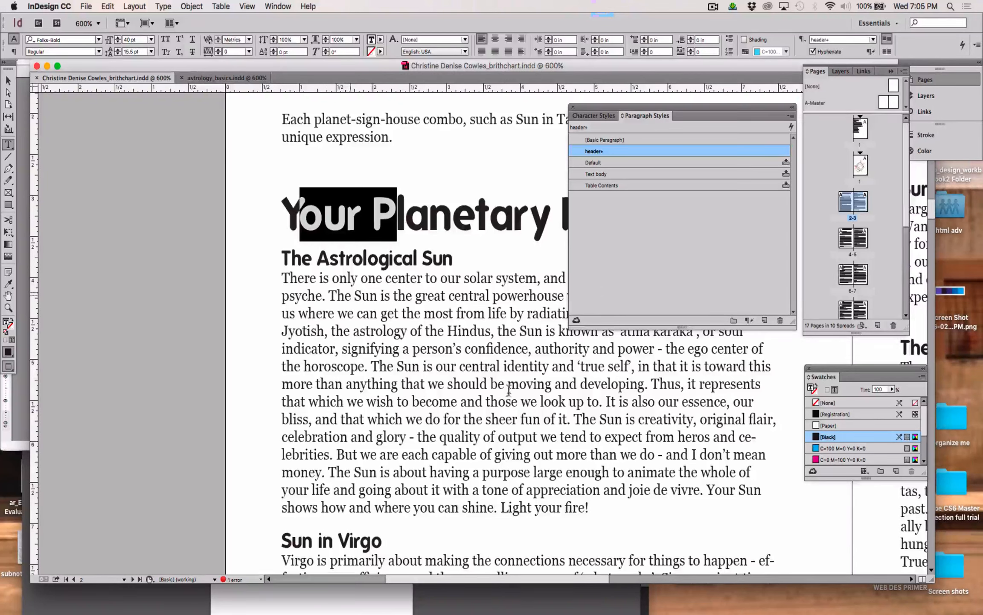
left_click(353, 258)
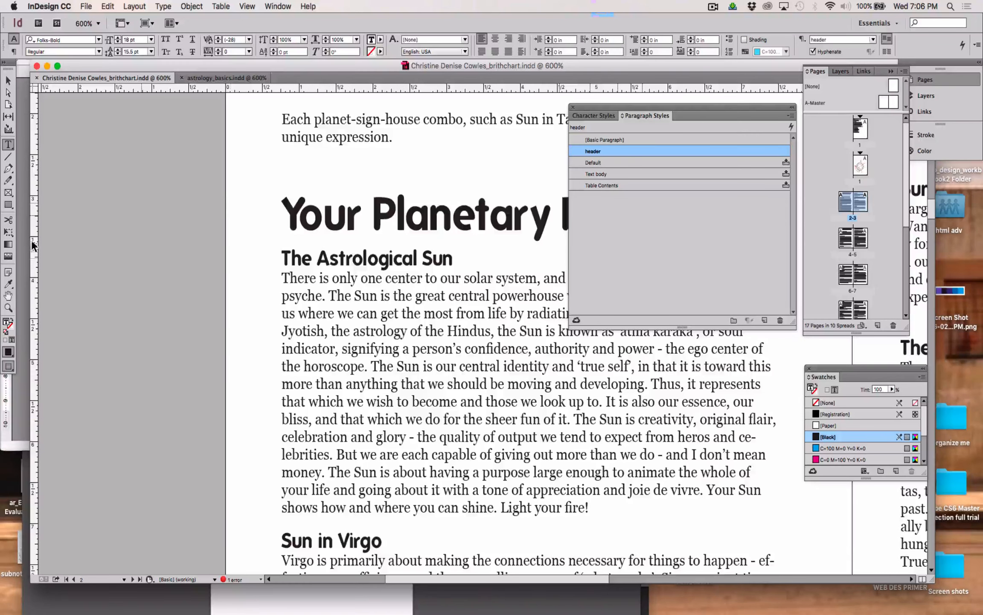
- Move the document window slightly and bring astrology_basics.indd to the front
left_click_drag(238, 68, 332, 48)
left_click(278, 6)
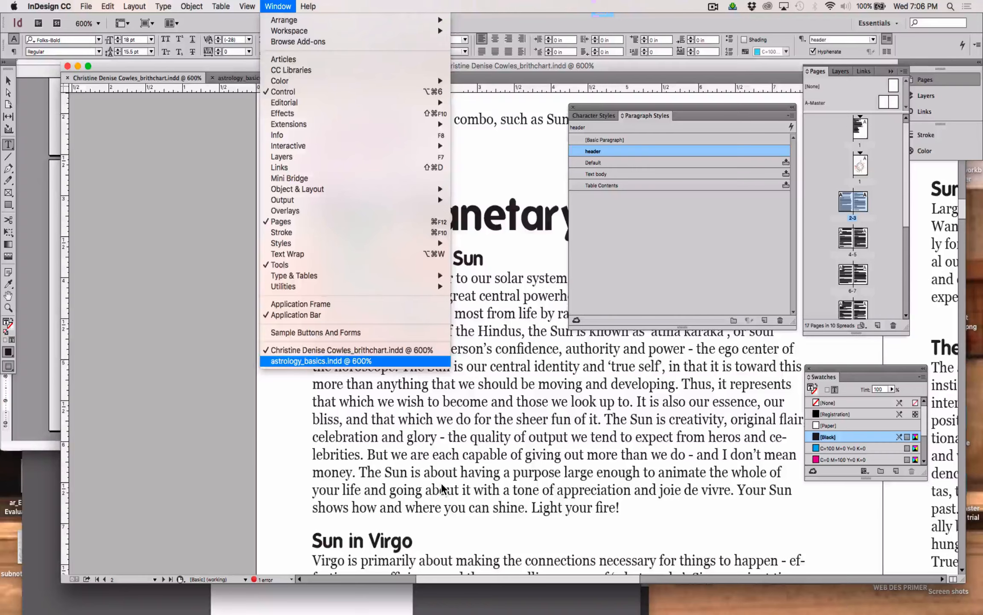
left_click(294, 361)
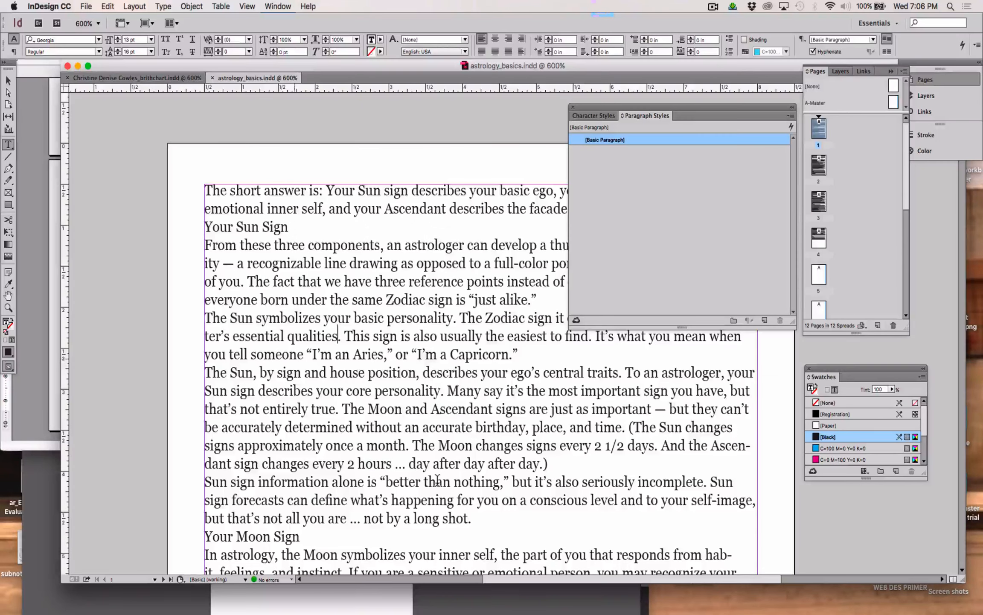
- Return to the birth chart document, compare its two heading sizes, and select and copy the whole "The Astrological Sun" line
left_click(133, 78)
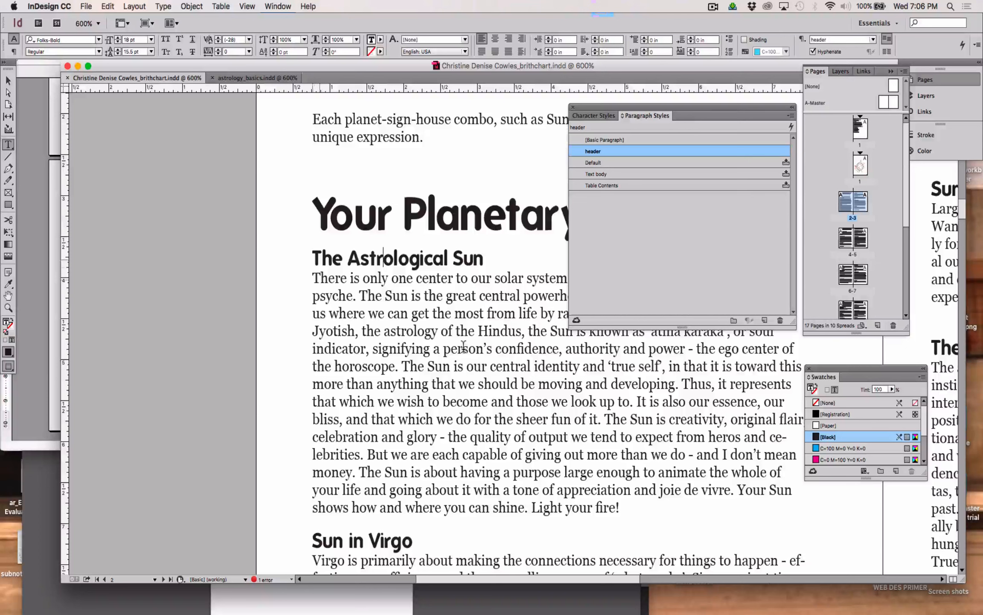
left_click_drag(331, 216, 377, 215)
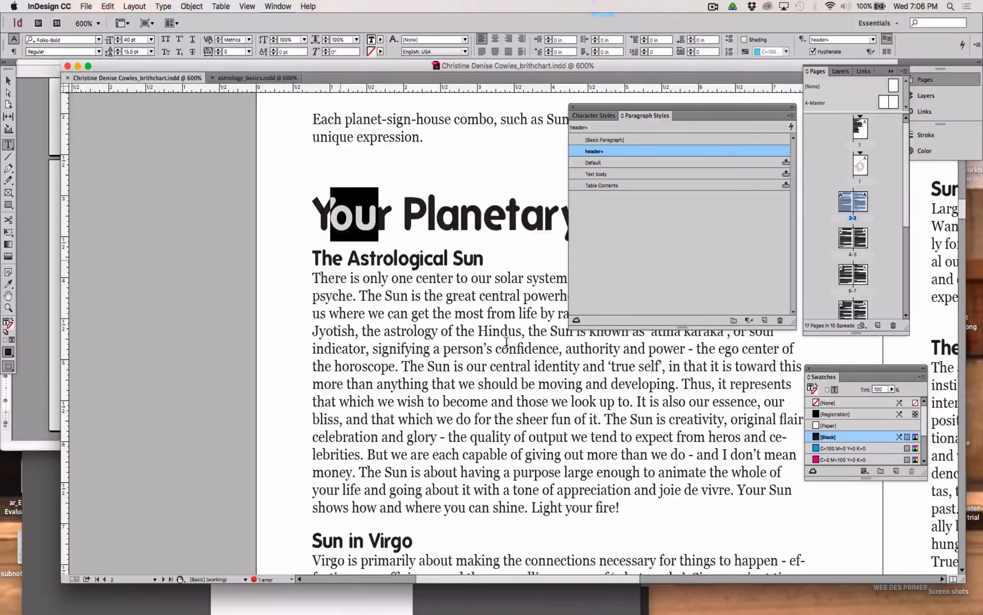
double_click(331, 258)
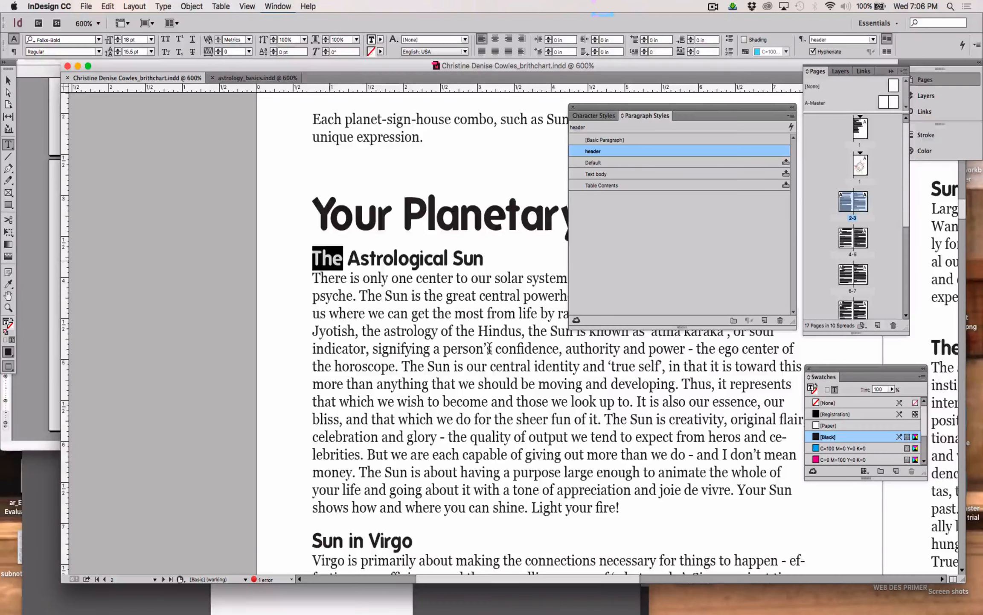
triple_click(331, 258)
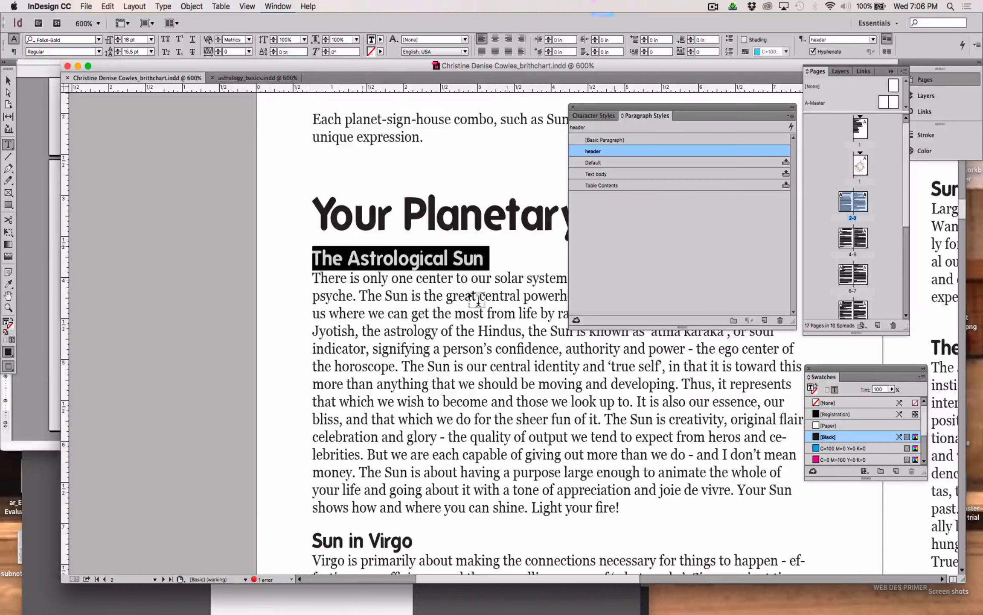
- Try to paste the copied heading on page 5 of astrology_basics.indd, and undo the paste
left_click(273, 78)
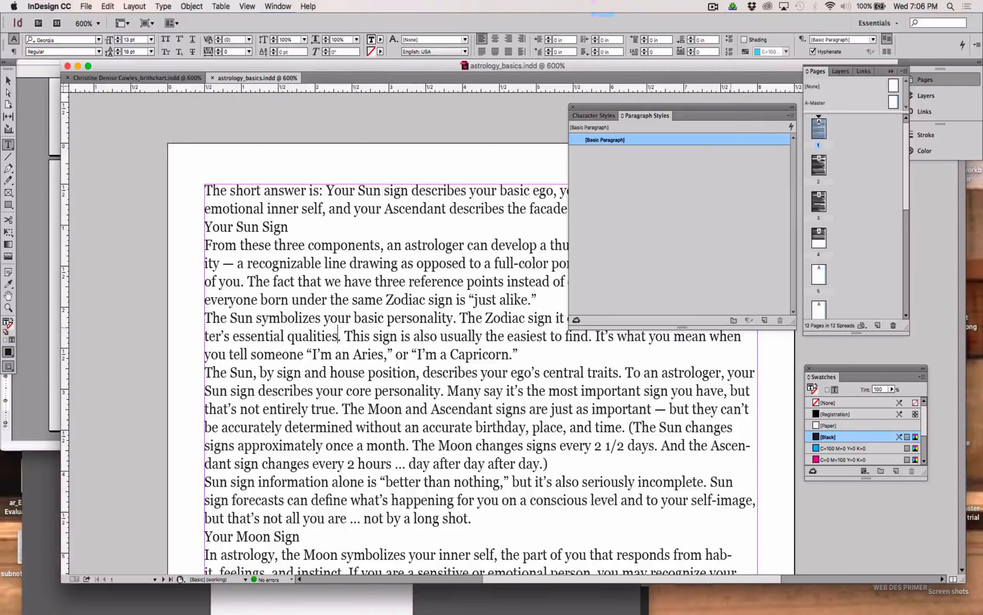
double_click(819, 274)
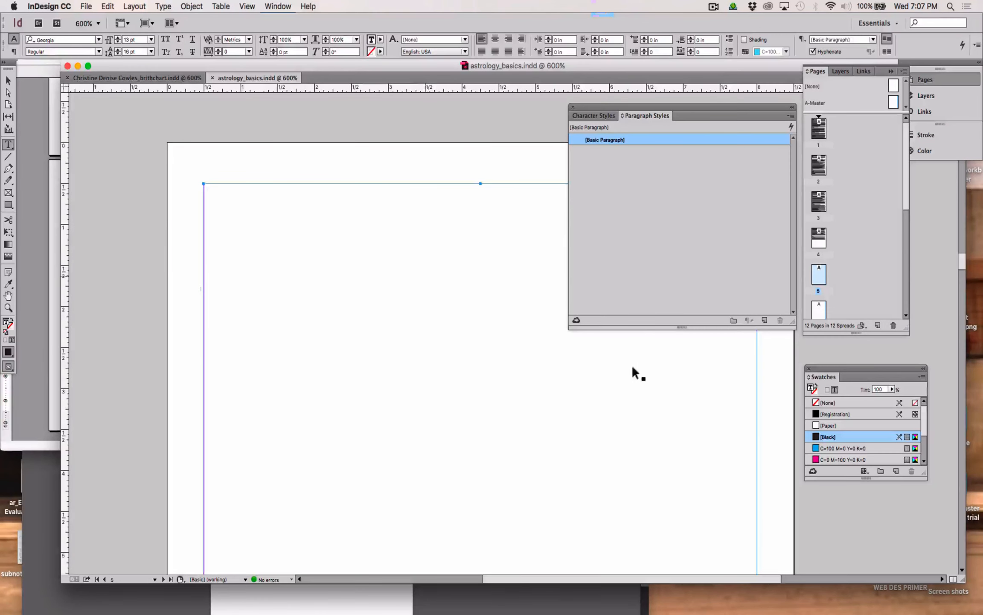
key("super+z")
scroll(634, 368, "up", 5)
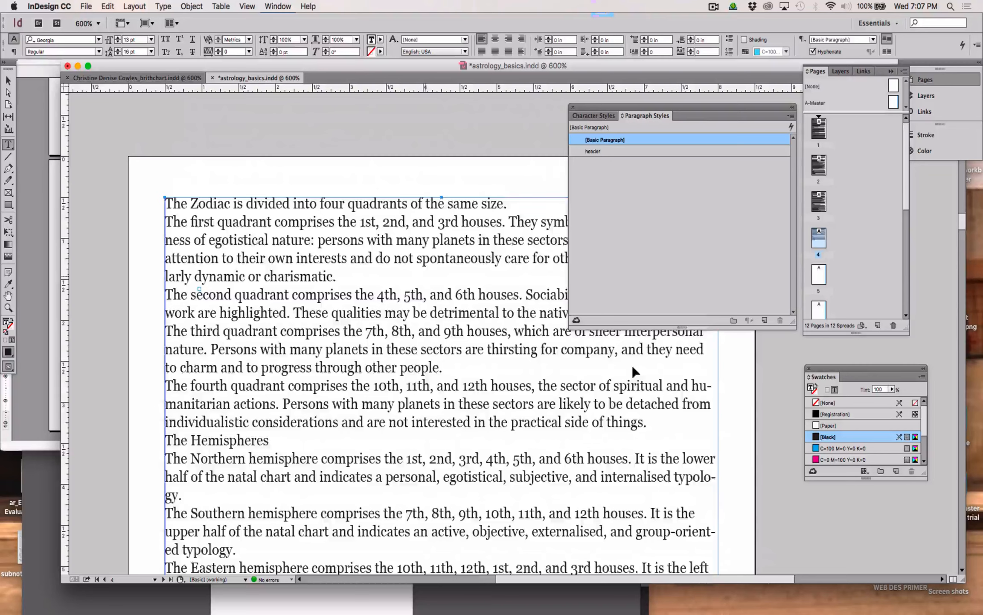
key("super+z")
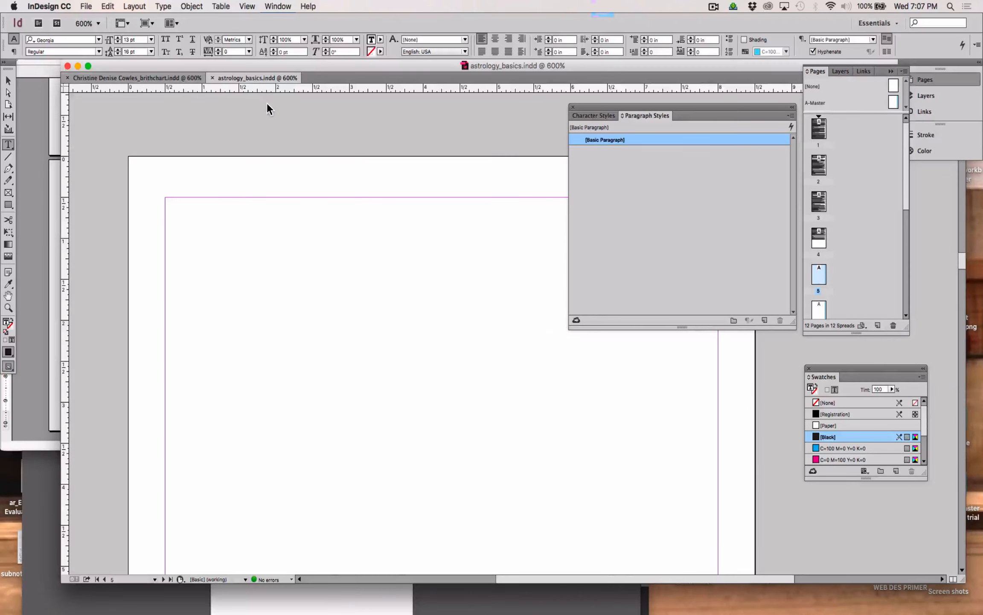
- Copy the "The Astrological Sun" heading from the birth chart document again, try pasting it into astrology_basics.indd, and undo the paste
left_click(176, 78)
left_click(108, 6)
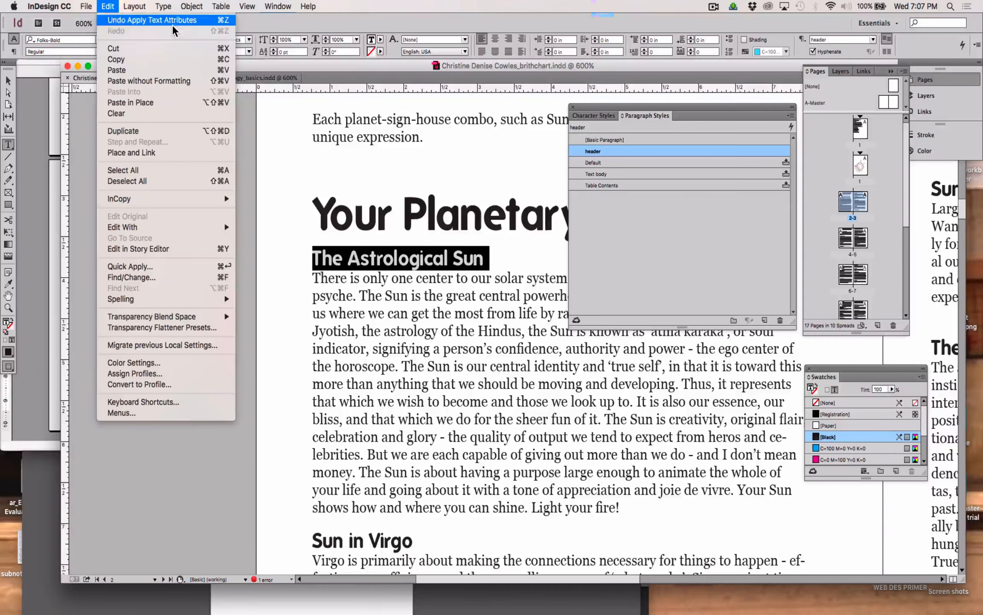
left_click(179, 60)
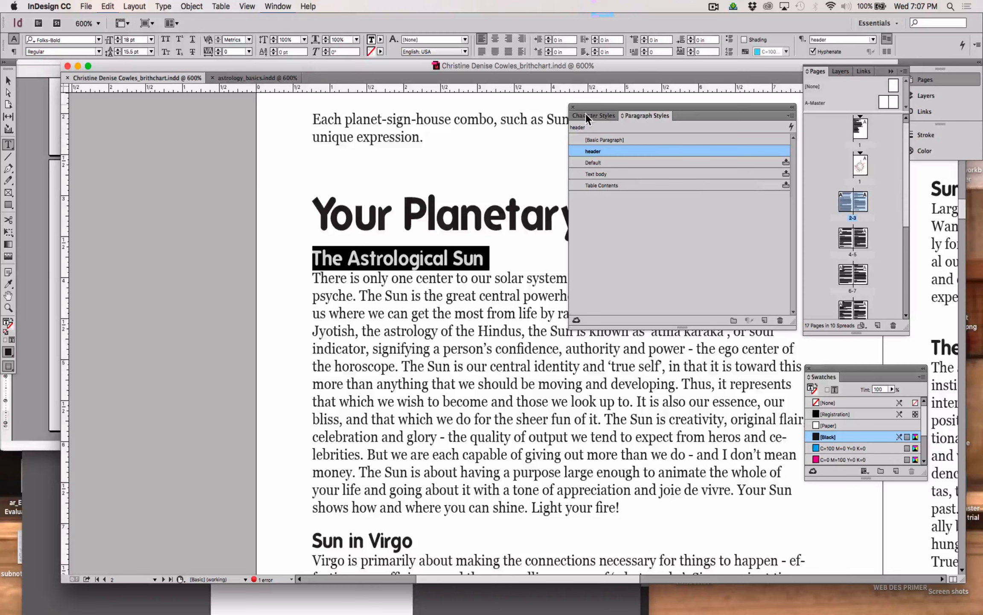
key("super+grave")
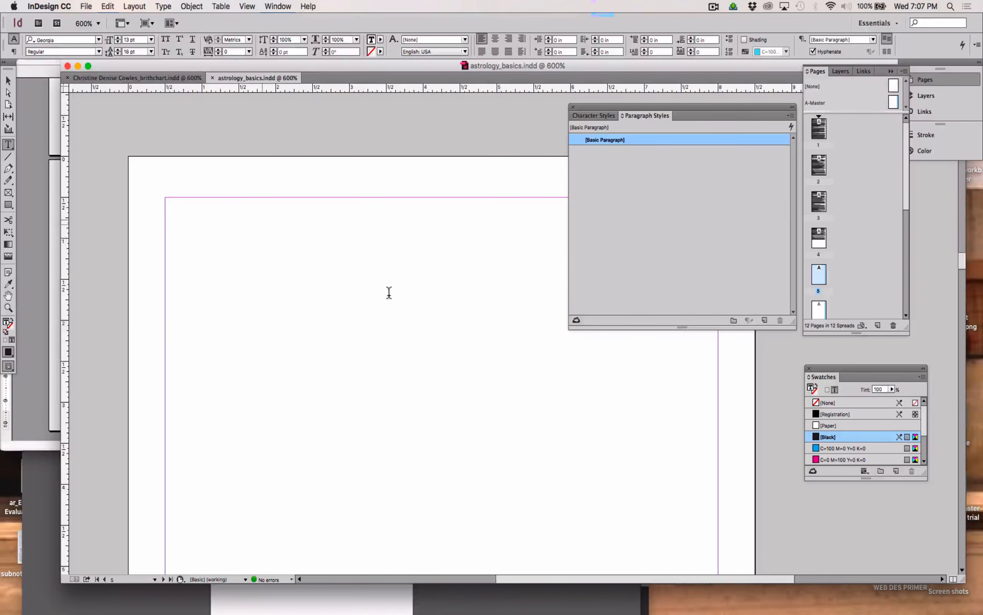
left_click(350, 303)
key("super+v")
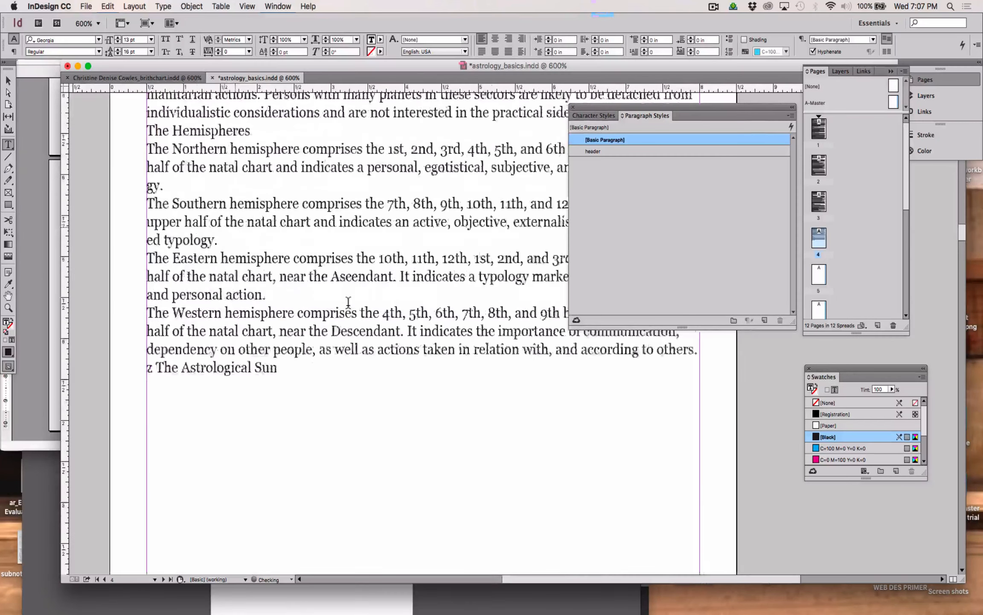
key("super+z")
key("super+z")
key("super+z")
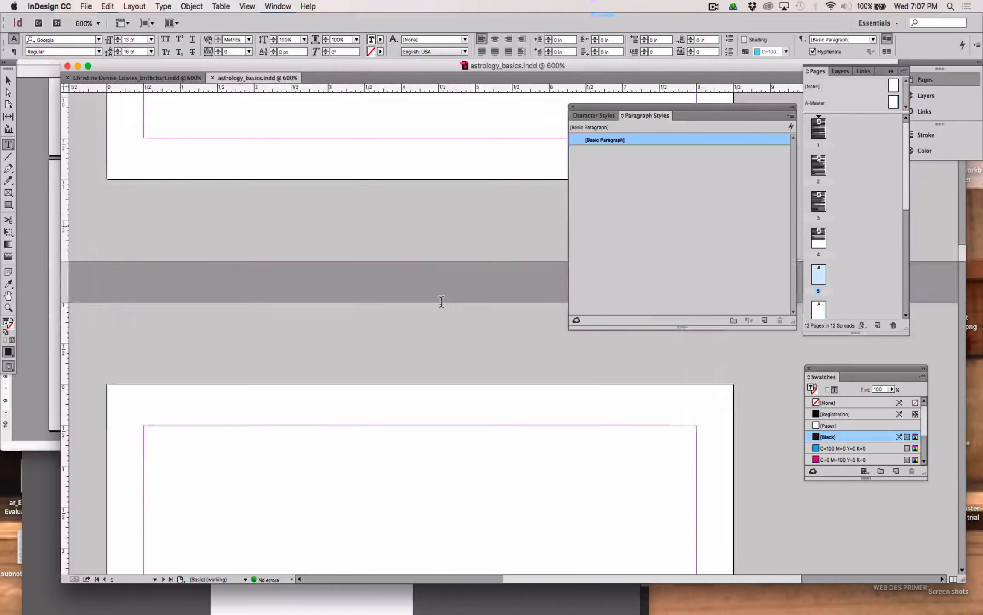
scroll(442, 302, "down", 3)
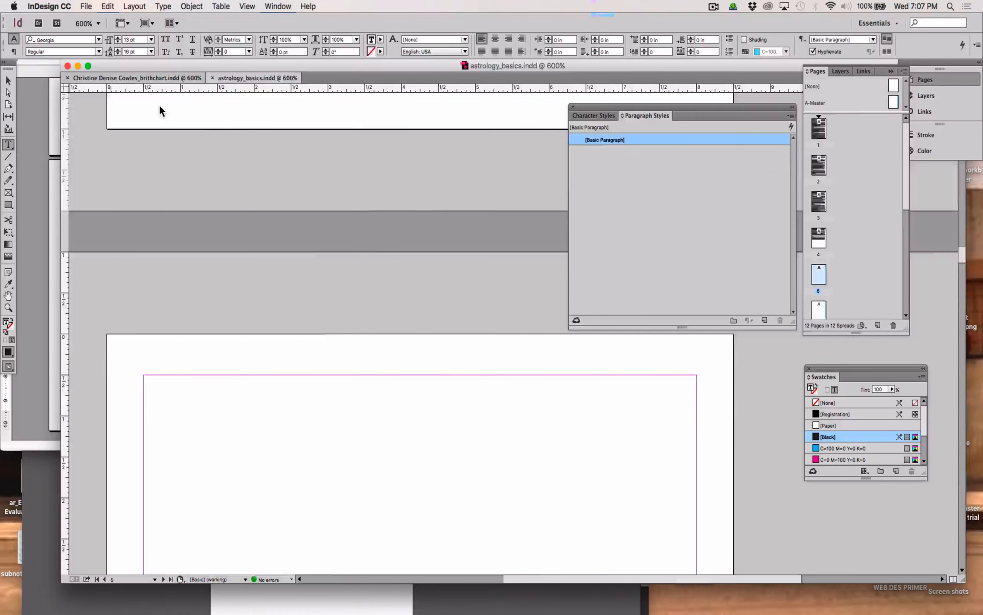
- Copy the text from "Your Planetary Positions" through "There is only one" in the birth chart document, and return to astrology_basics.indd
left_click(160, 78)
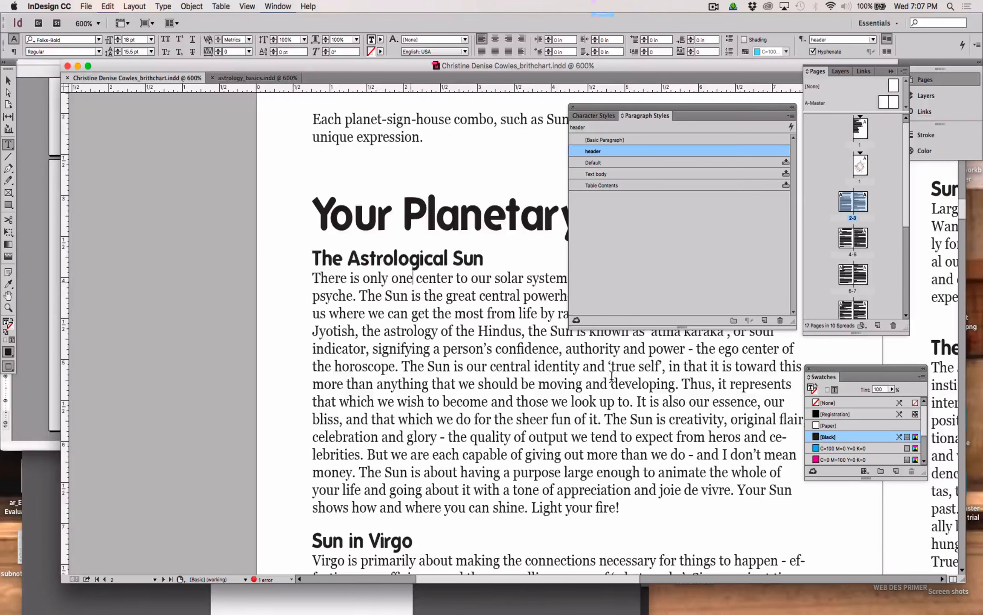
left_click_drag(413, 278, 318, 180)
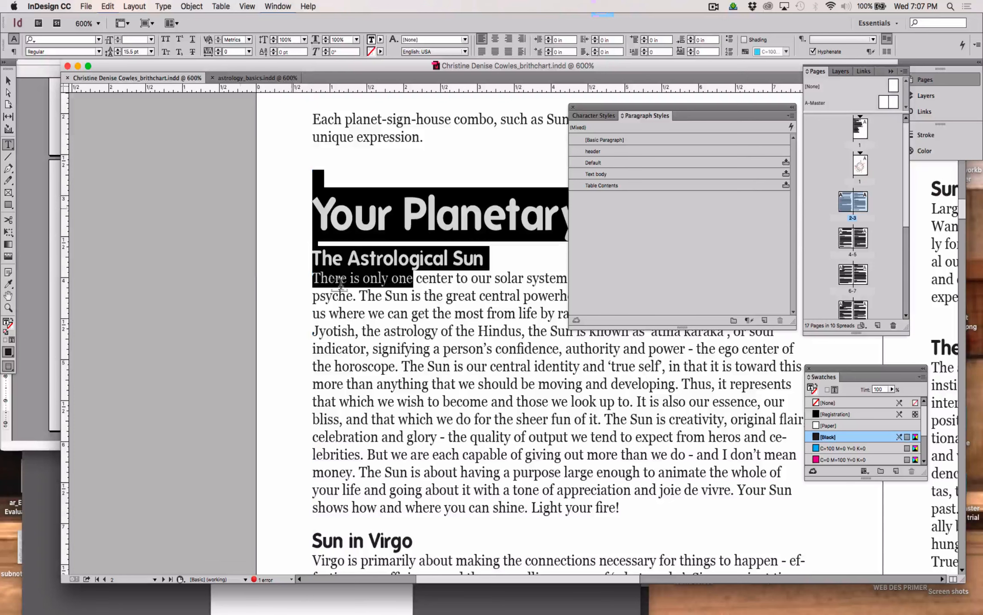
left_click(256, 78)
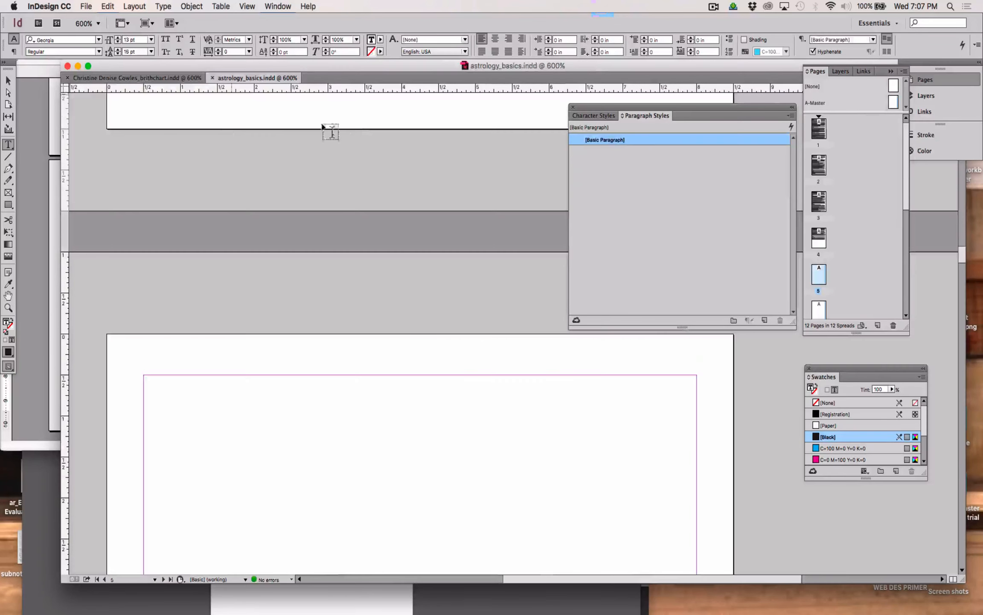
- Delete the empty text frame on page 5 of astrology_basics.indd
left_click(8, 80)
scroll(299, 405, "down", 1)
left_click(333, 475)
scroll(555, 481, "down", 2)
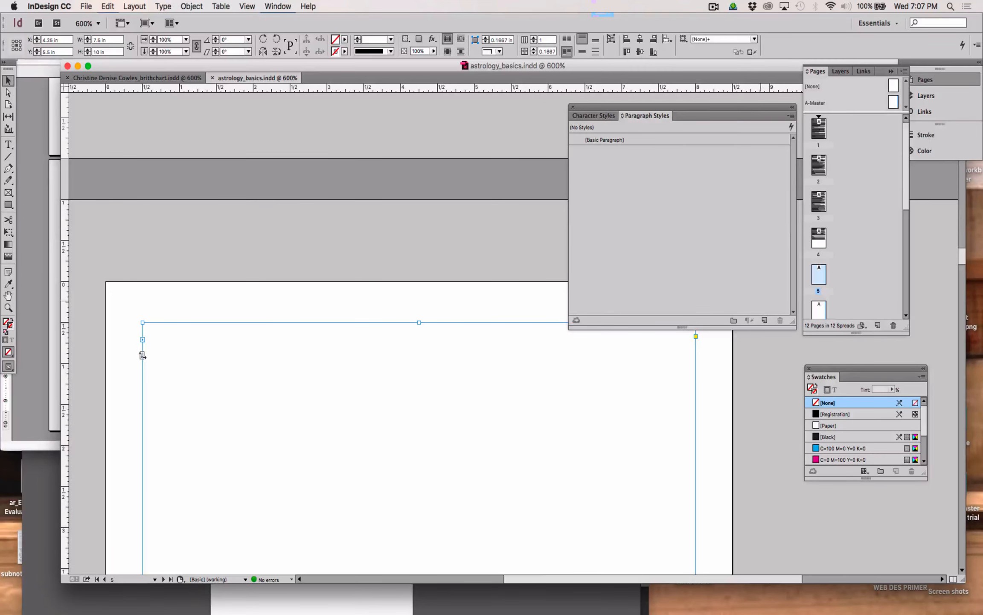
key("BackSpace")
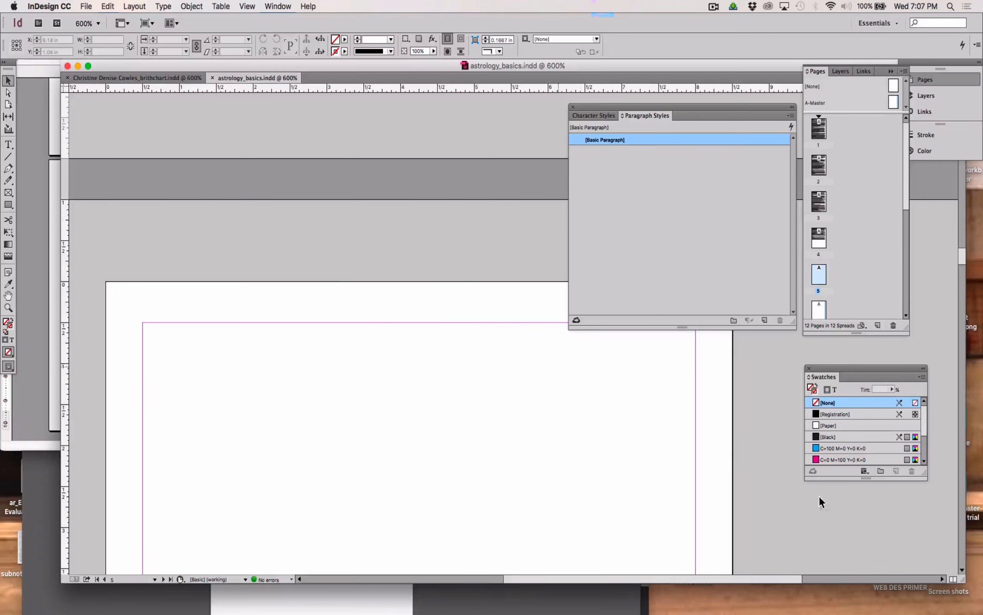
- Draw a new text frame across the margins at the top of page 5 and paste the copied birth chart text into it
key("t")
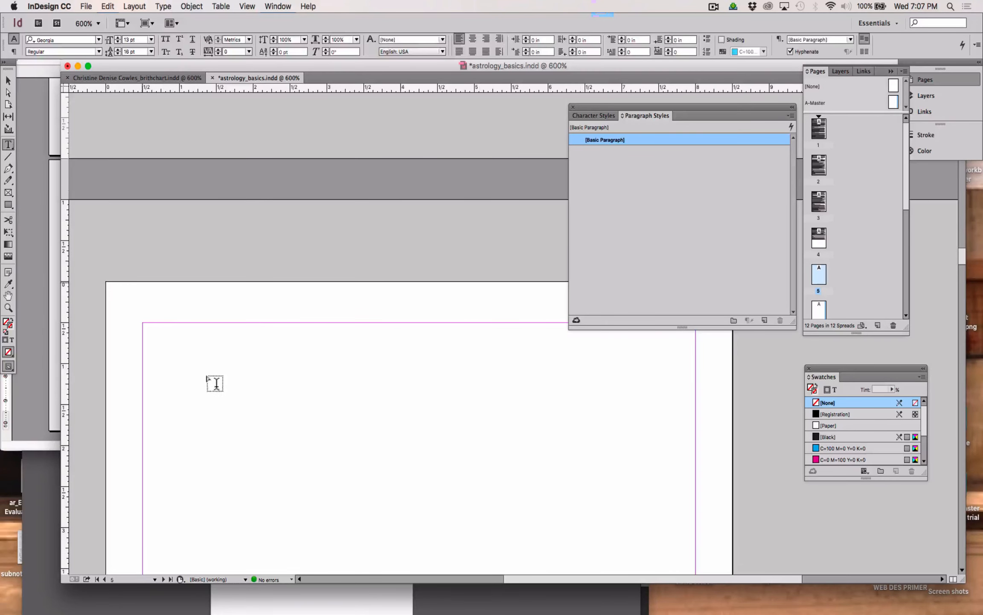
left_click_drag(143, 322, 696, 384)
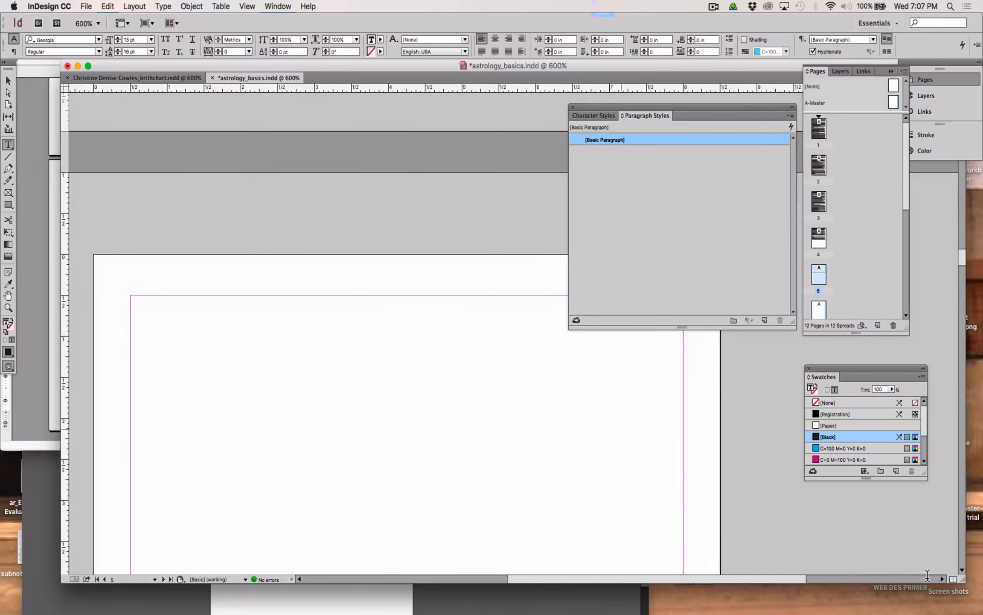
key("super+v")
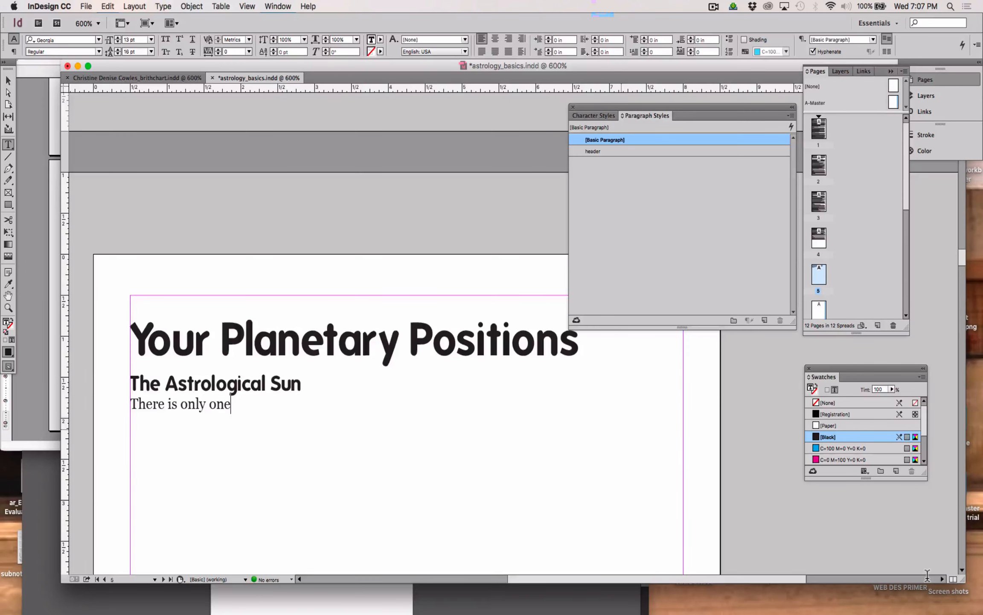
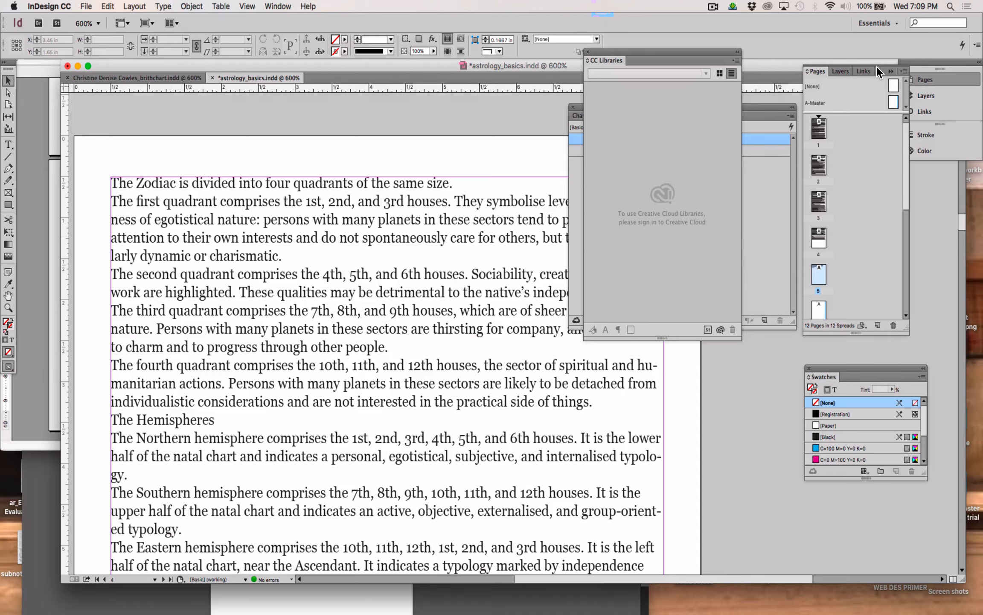
- Close the CC Libraries panel and apply the header paragraph style to the "Your Sun Sign" line on page 1
left_click(587, 53)
scroll(605, 344, "up", 20)
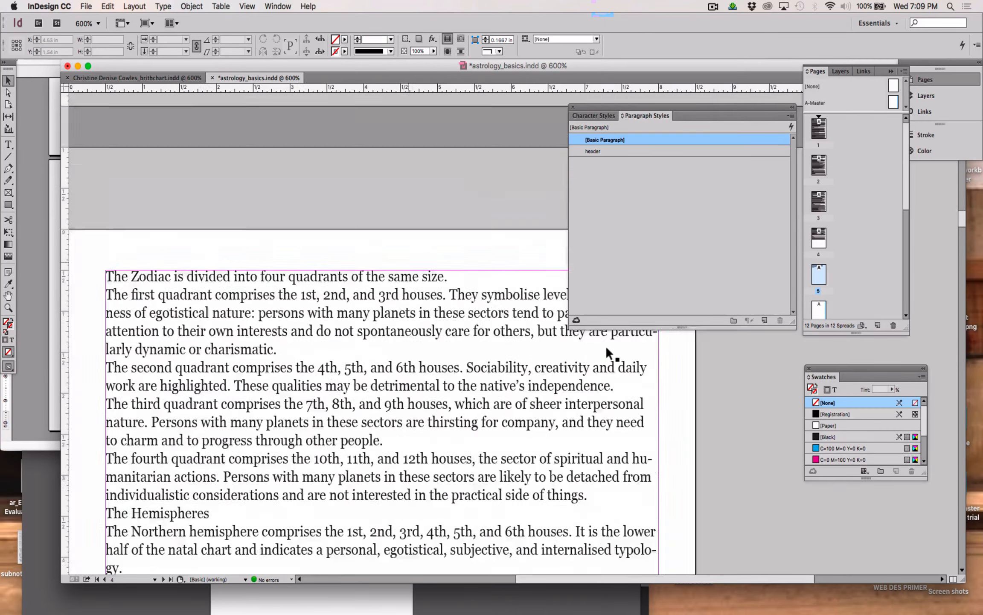
scroll(605, 345, "up", 15)
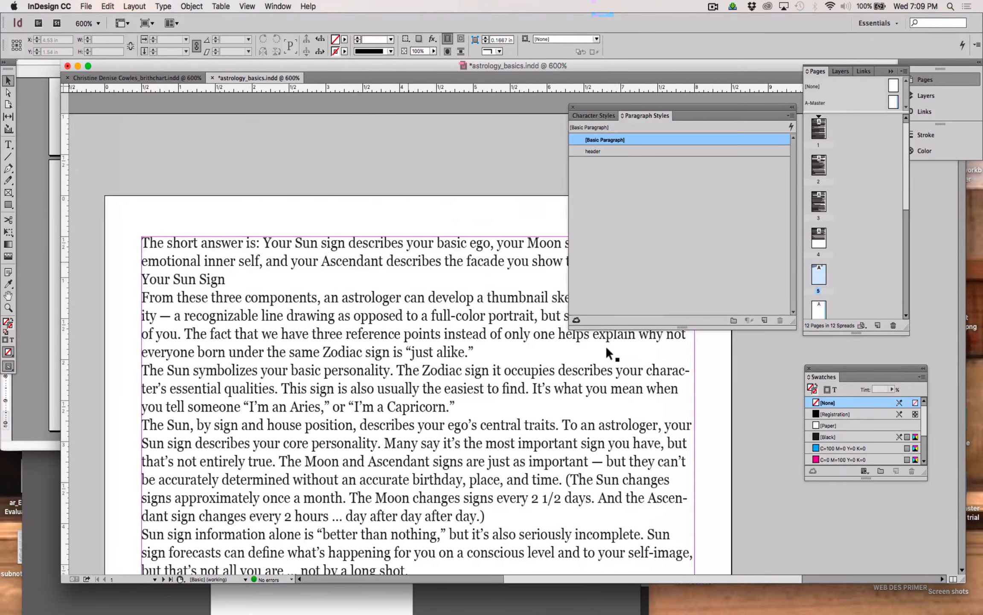
scroll(610, 351, "right", 2)
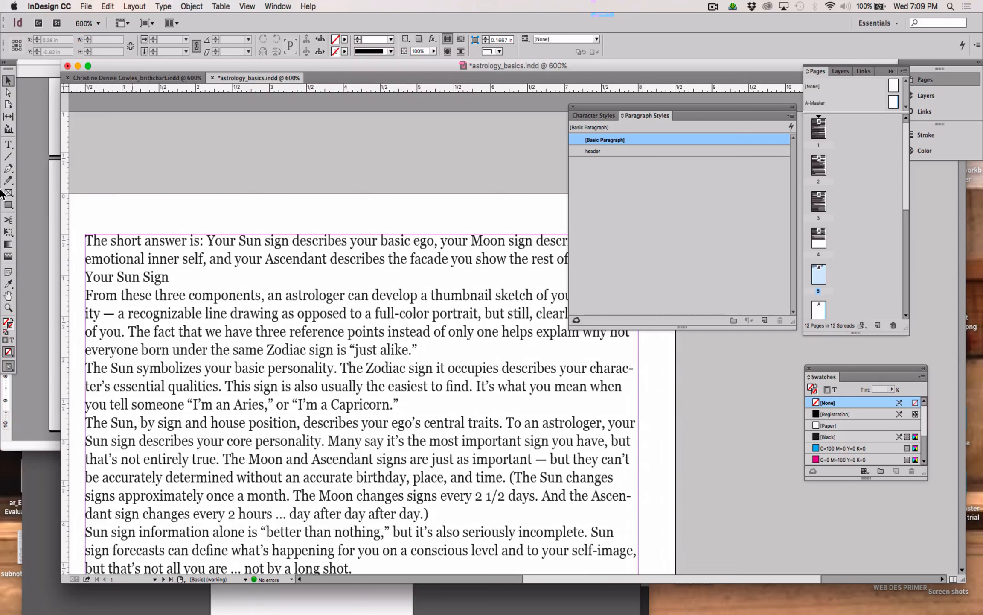
key("t")
left_click_drag(170, 279, 85, 277)
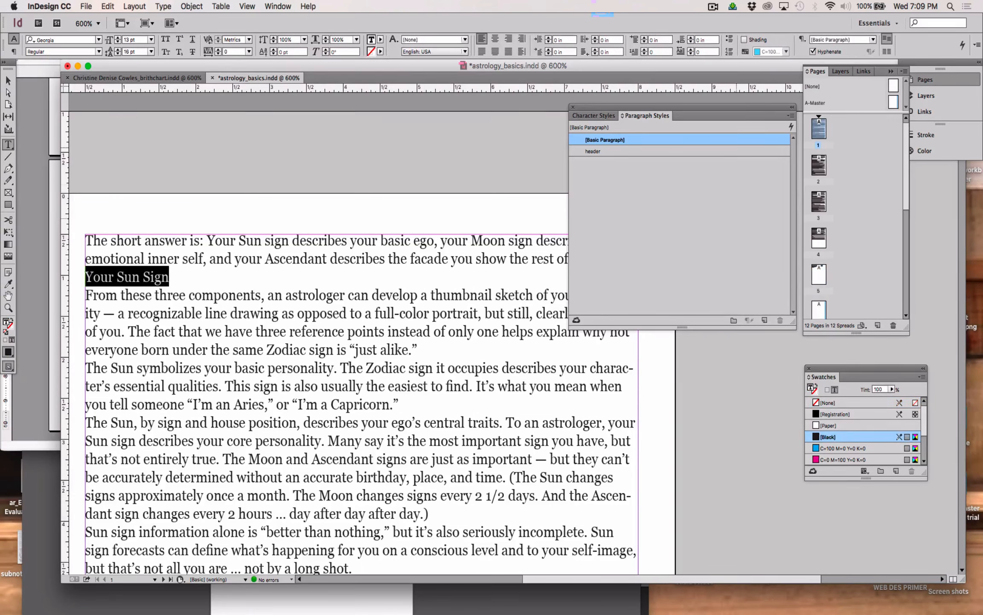
left_click(593, 151)
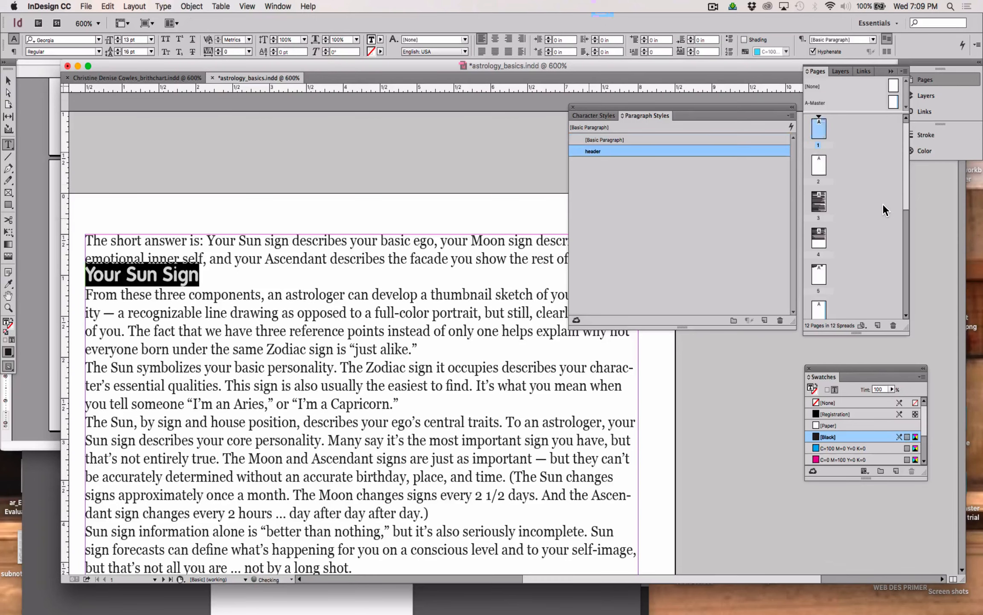
- Increase the leading of the "Your Sun Sign" heading to 20 pt
scroll(631, 403, "down", 3)
scroll(631, 404, "down", 2)
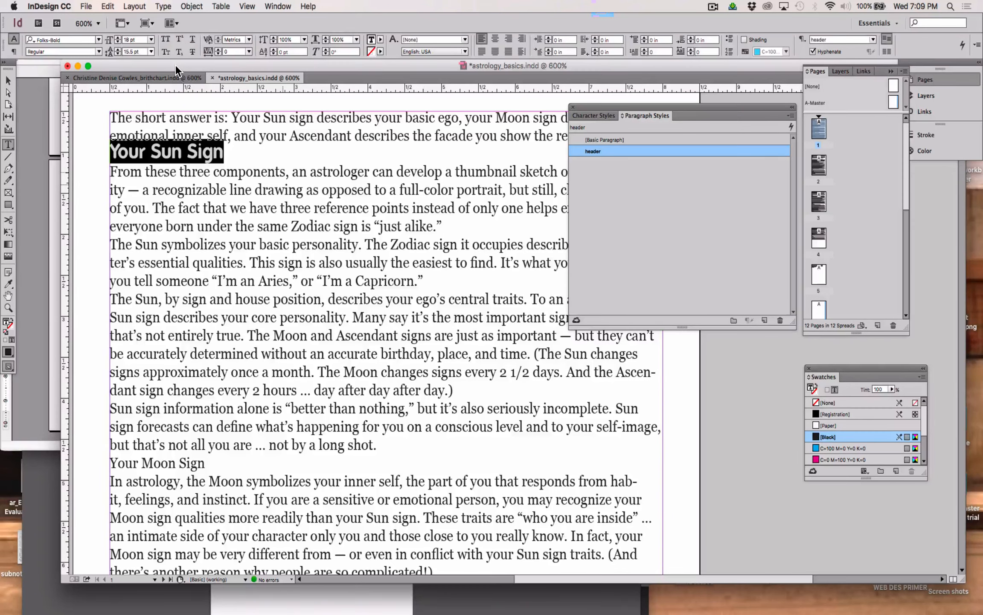
key("Up")
key("Up")
key("Up")
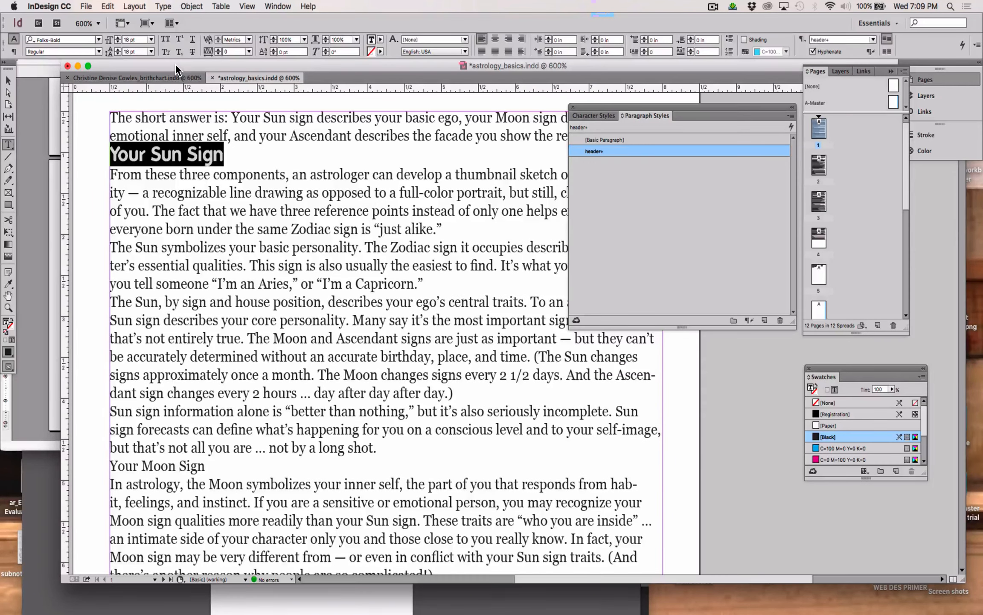
key("Up")
key("Up")
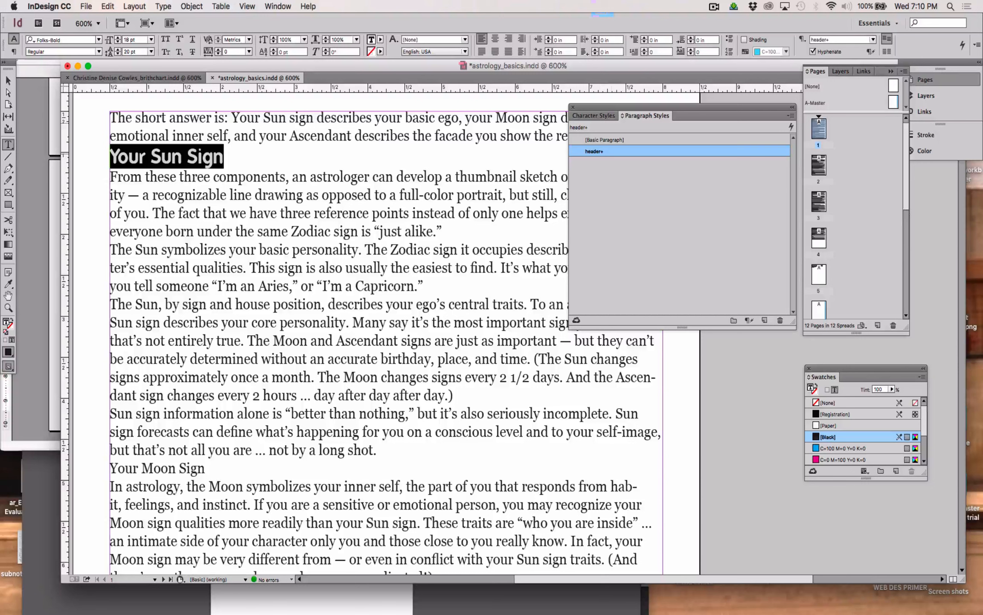
left_click(790, 115)
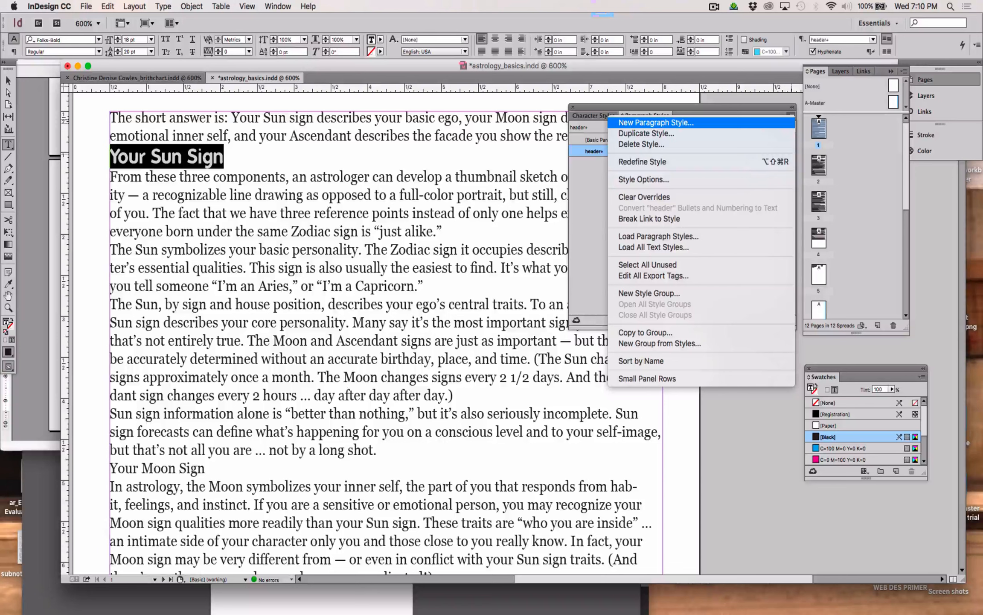
key("Return")
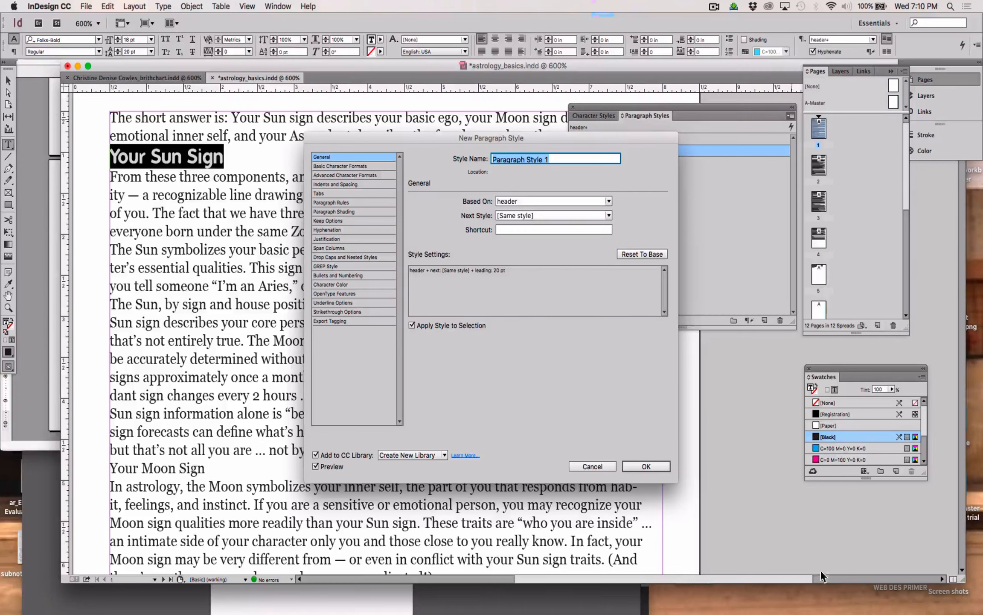
key("Escape")
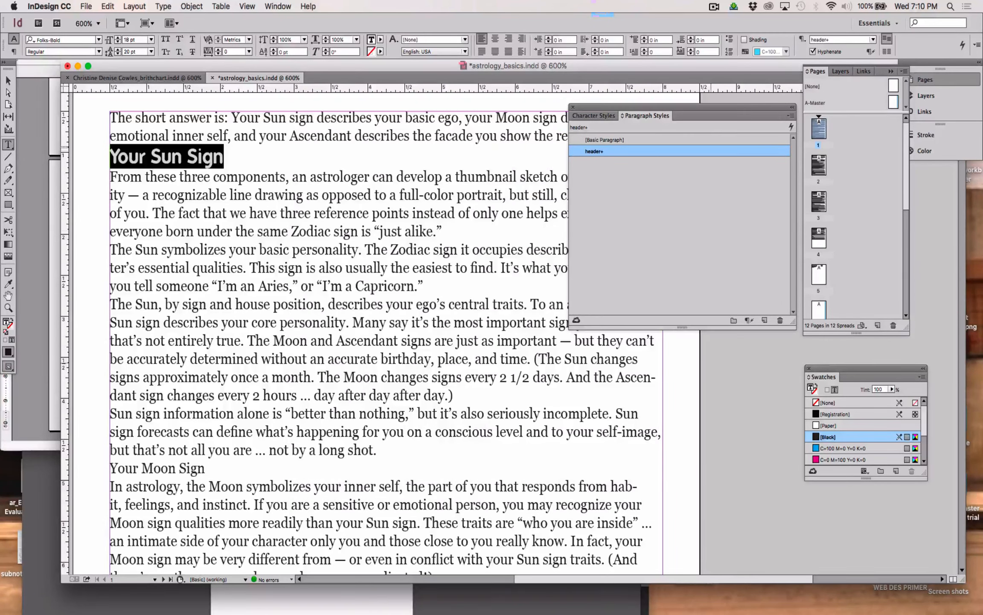
- Redefine the header paragraph style from the selected "Your Sun Sign" heading
left_click(791, 115)
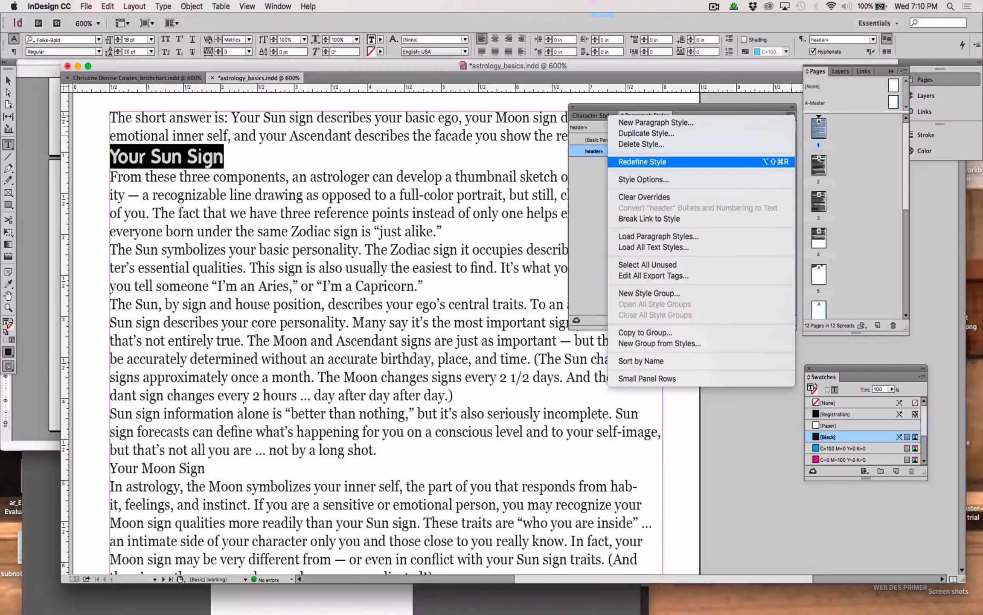
left_click(643, 162)
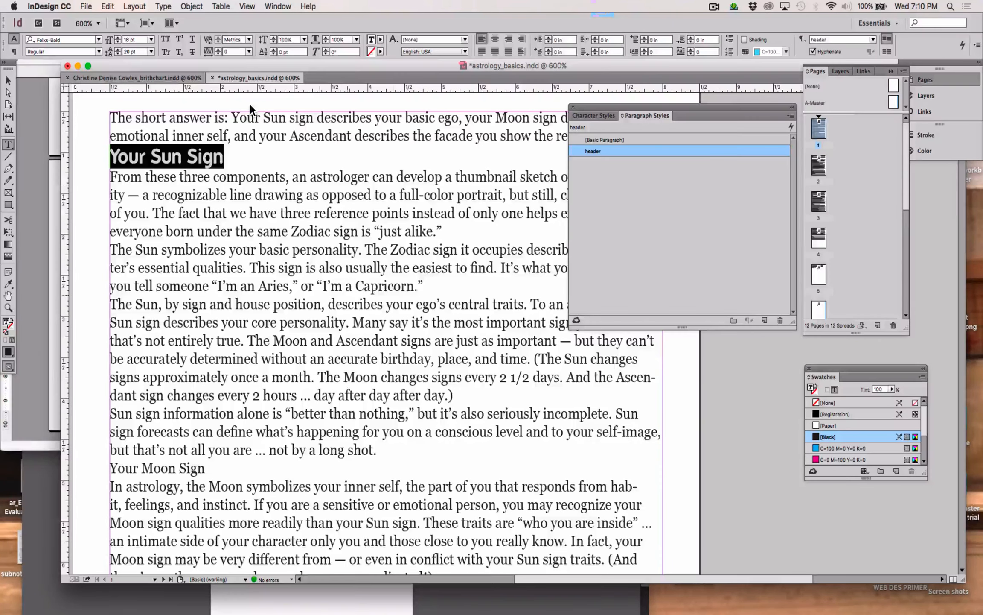
- In the birth chart document, select "The" in "The Astrological Sun" and inspect the header style's basic character formats without changing them
left_click(136, 78)
left_click(332, 259)
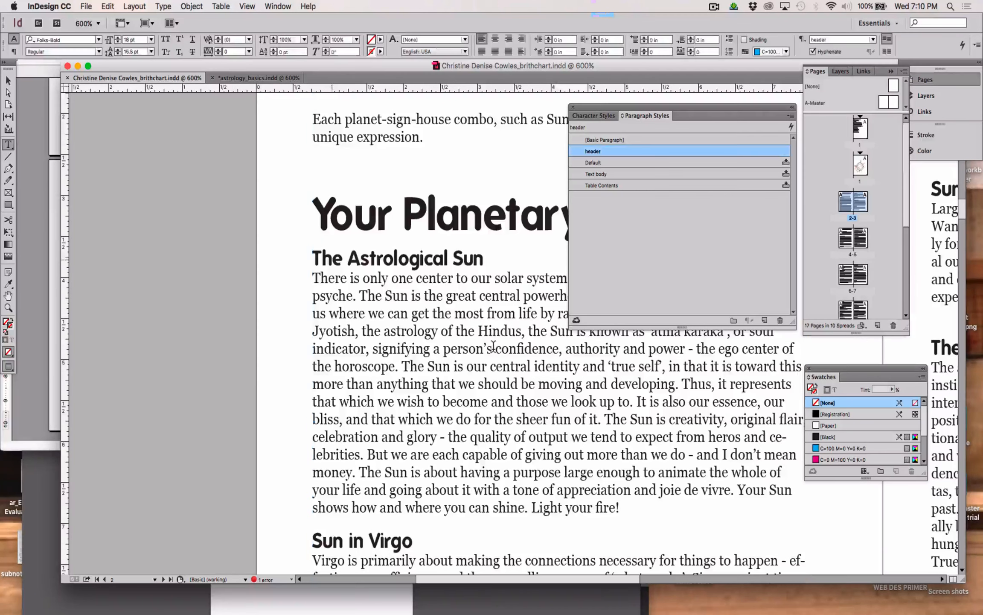
double_click(332, 259)
left_click(332, 258)
double_click(332, 260)
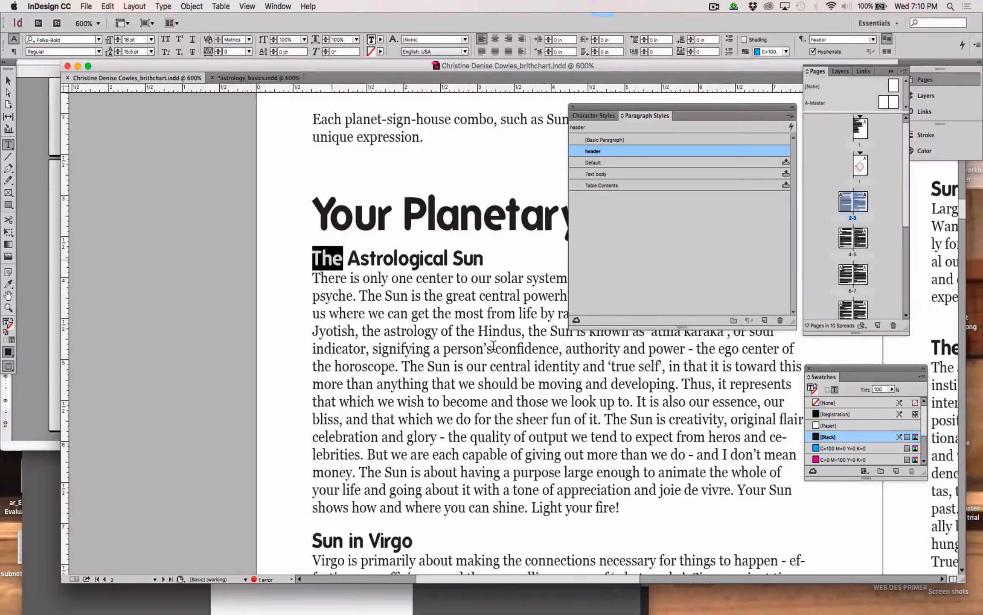
double_click(599, 151)
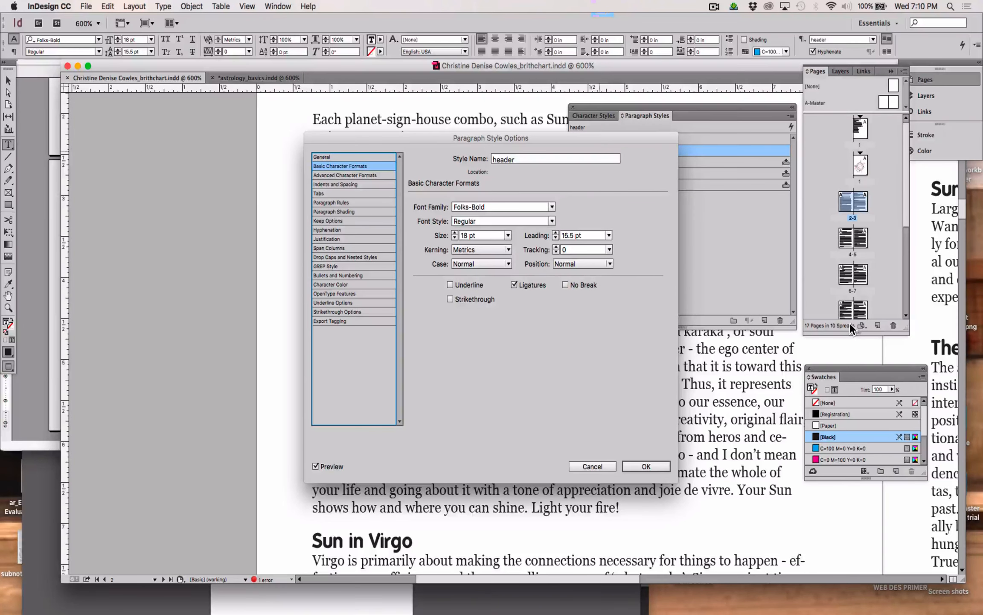
key("Escape")
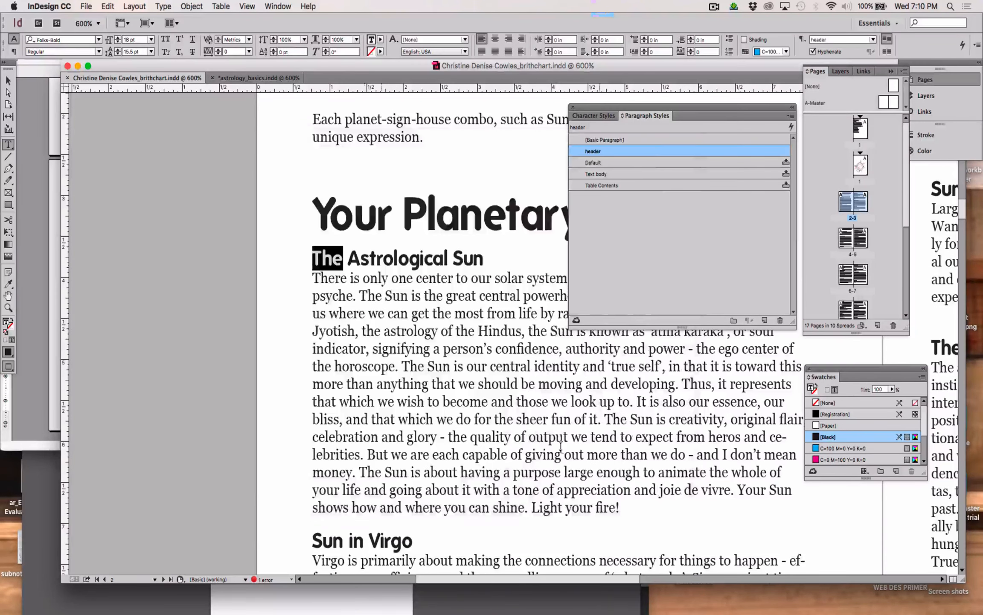
- Select the whole "Your Planetary Positions" heading to check its formatting against the header style, and shift the Paragraph Styles panel slightly
left_click(614, 447)
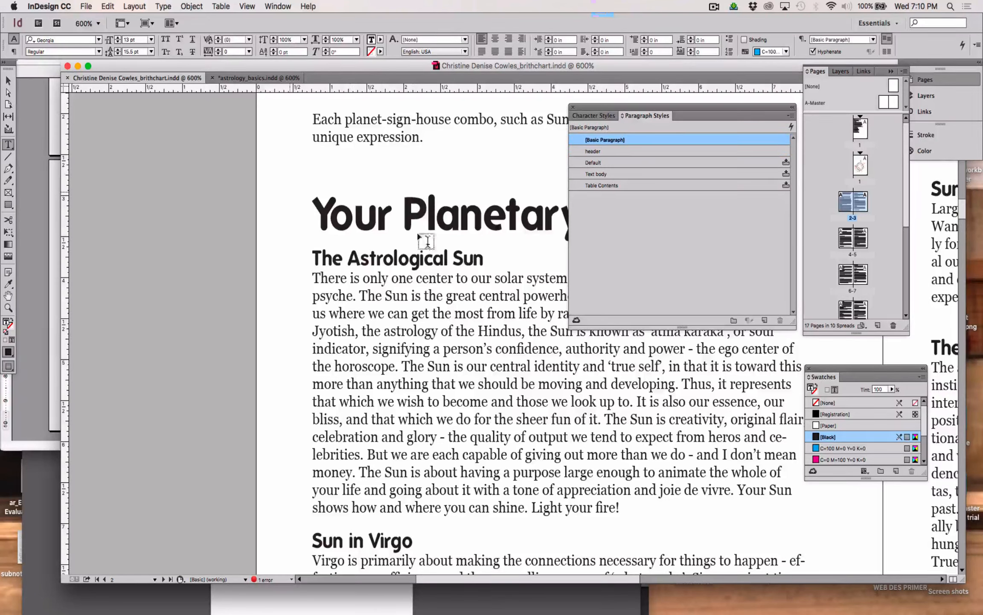
left_click(419, 211)
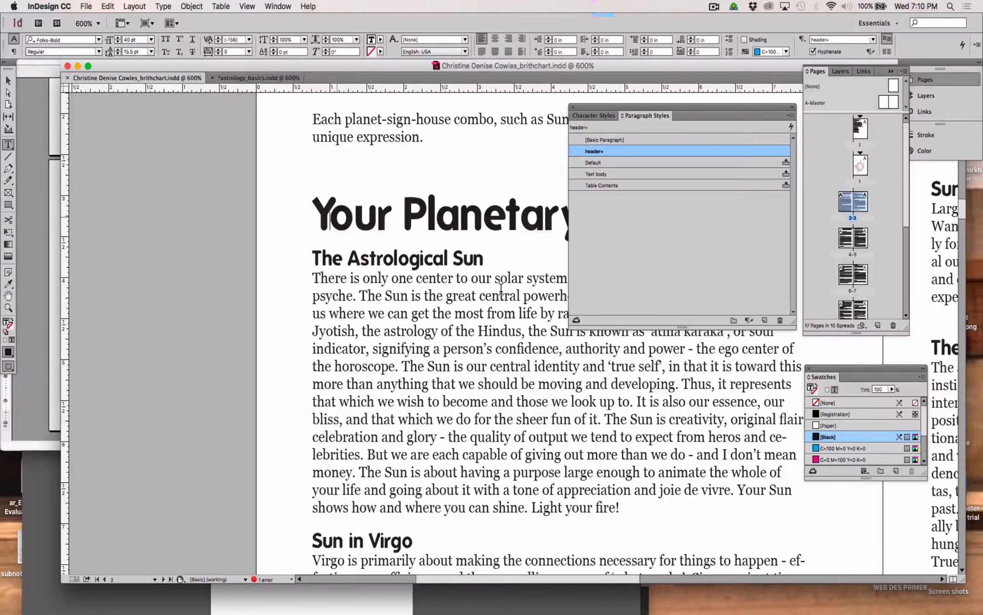
key("super+a")
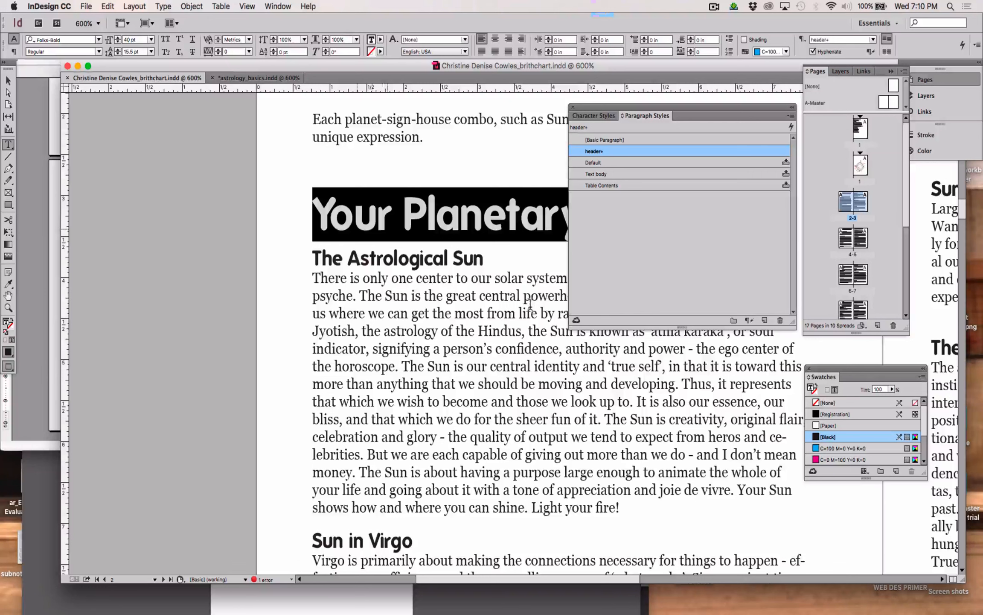
mouse_move(591, 107)
left_mouse_down()
mouse_move(594, 266)
mouse_move(580, 99)
left_mouse_up()
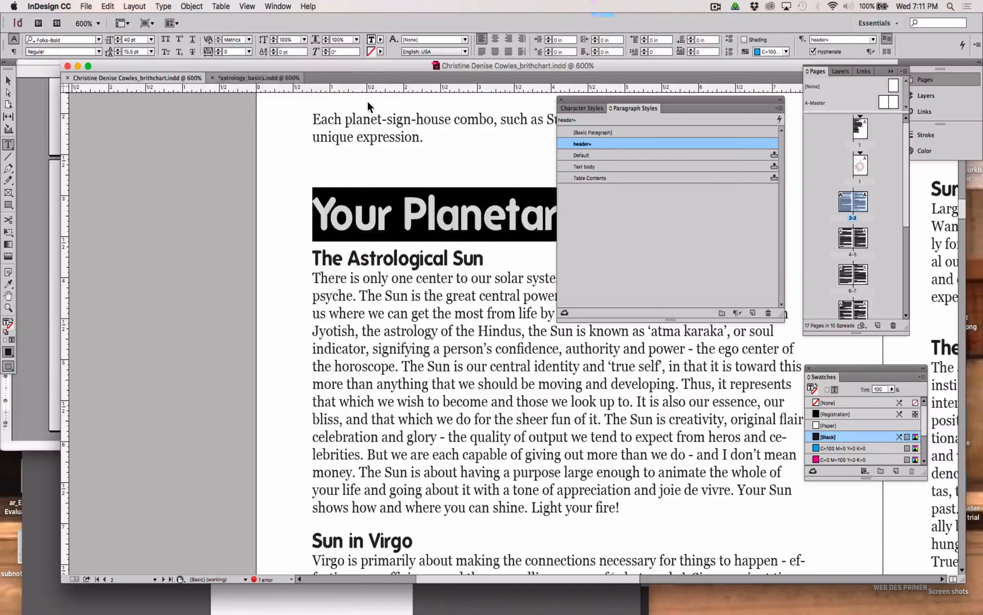
- Compare the "Your Sun Sign" heading in astrology_basics.indd with the formatting of "The Astrological Sun" in the birth chart document
left_click(246, 78)
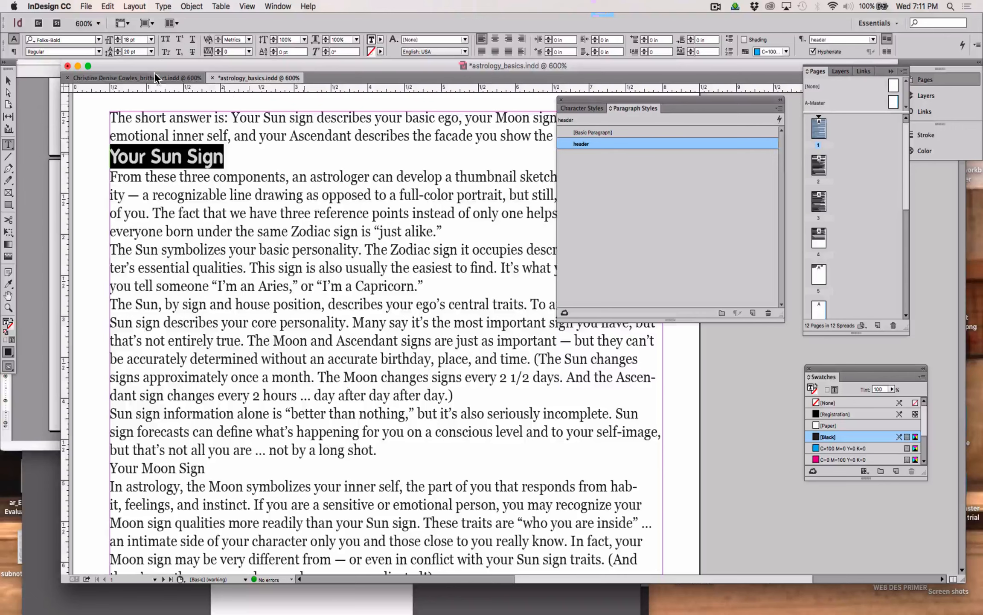
left_click(60, 160)
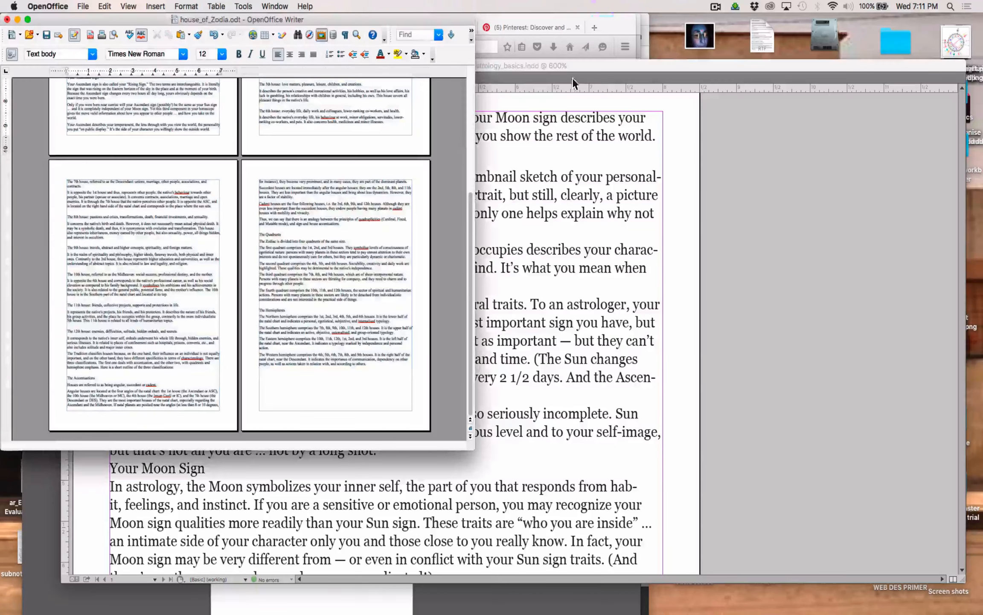
left_click(843, 172)
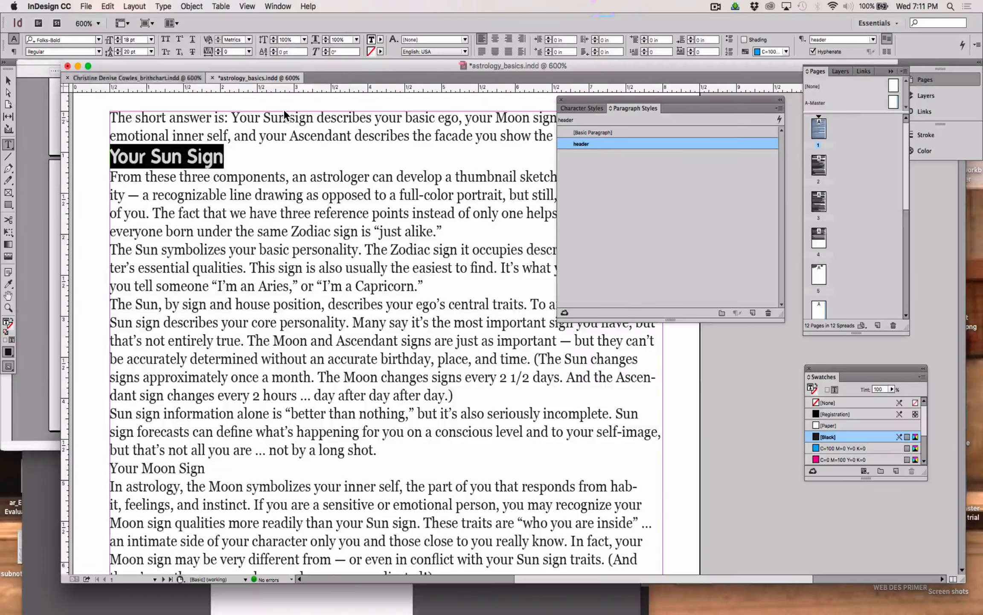
key("super+grave")
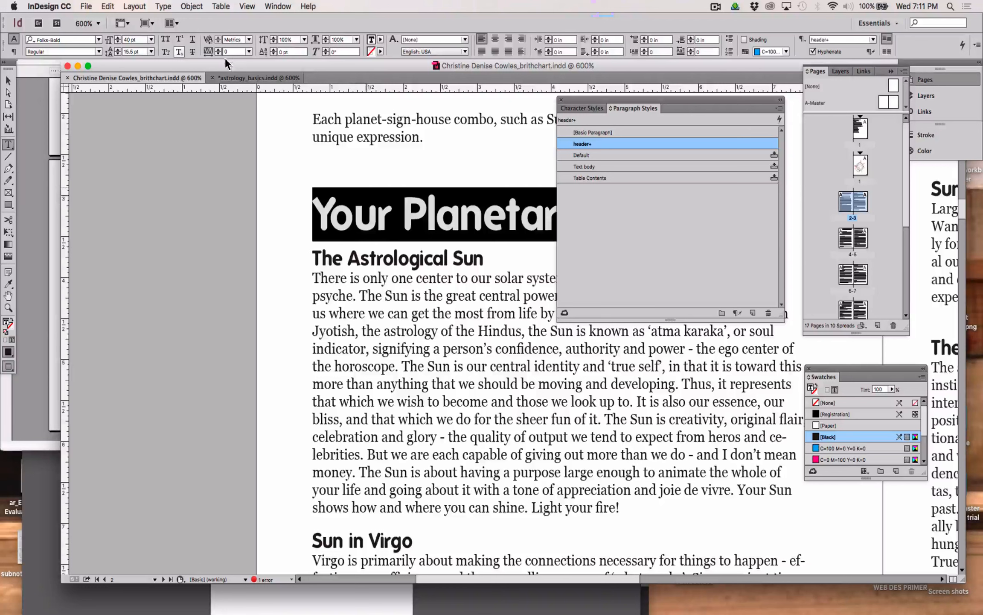
left_click(481, 341)
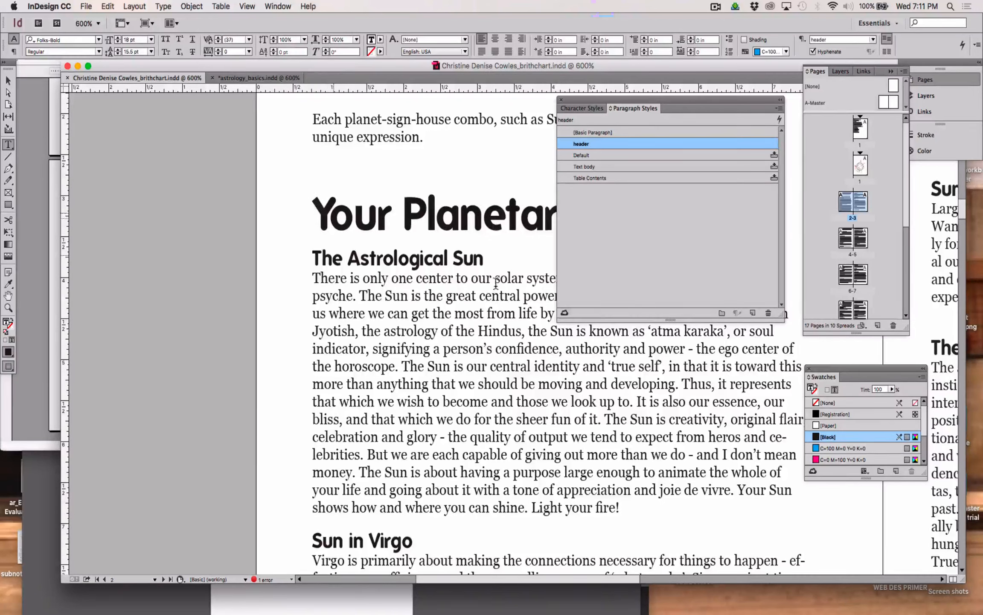
- Compare the character formatting of "Your Planetary Positions" with "The Astrological Sun" in the birth chart document
double_click(343, 208)
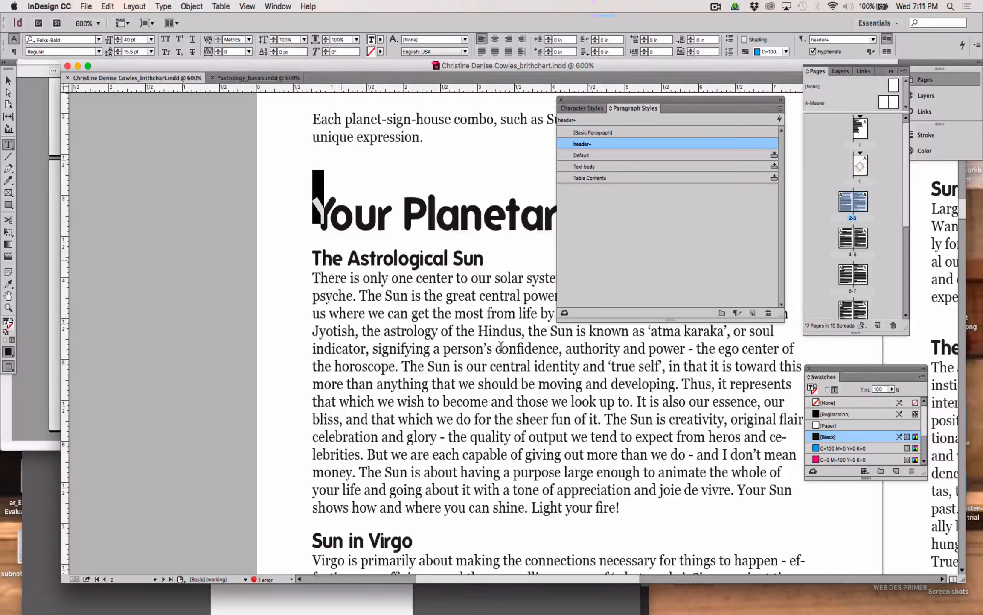
double_click(336, 261)
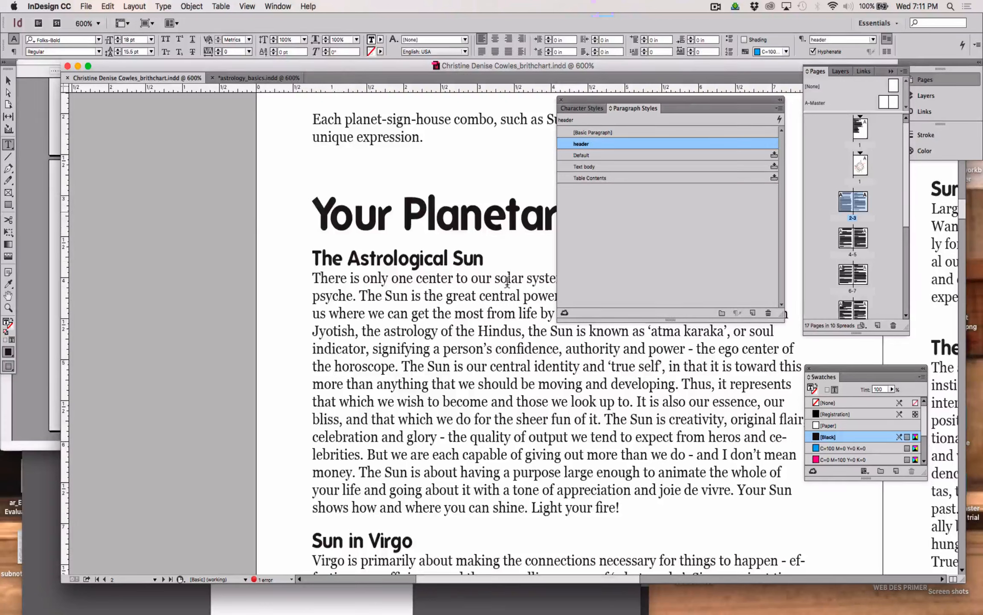
double_click(353, 213)
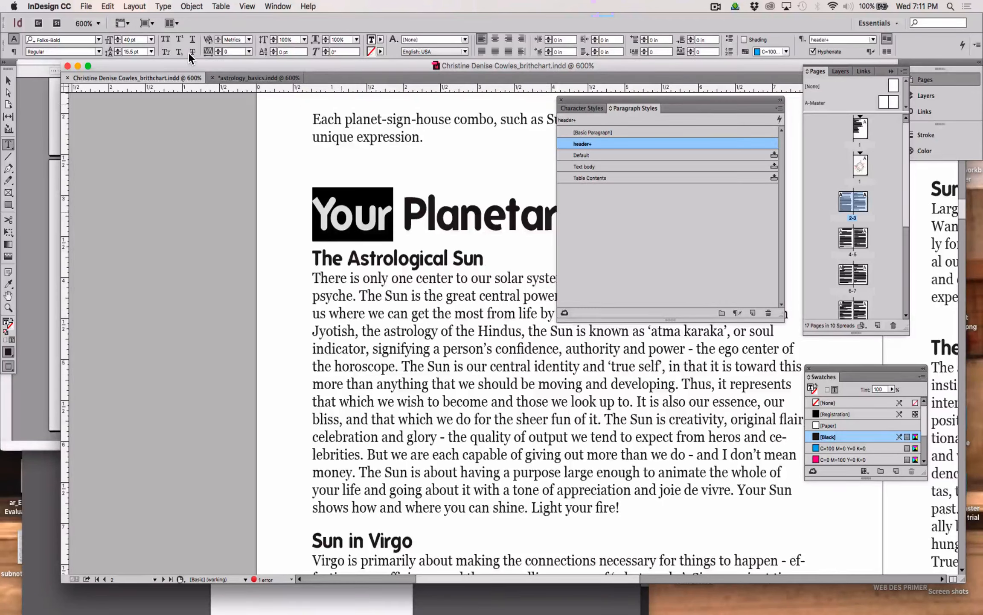
left_click(52, 161)
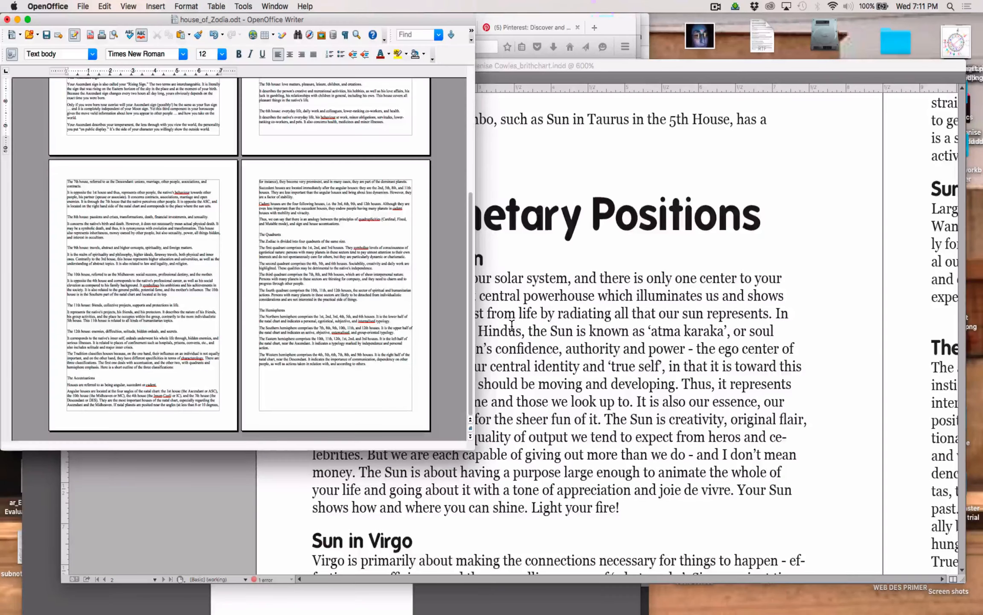
left_click(781, 254)
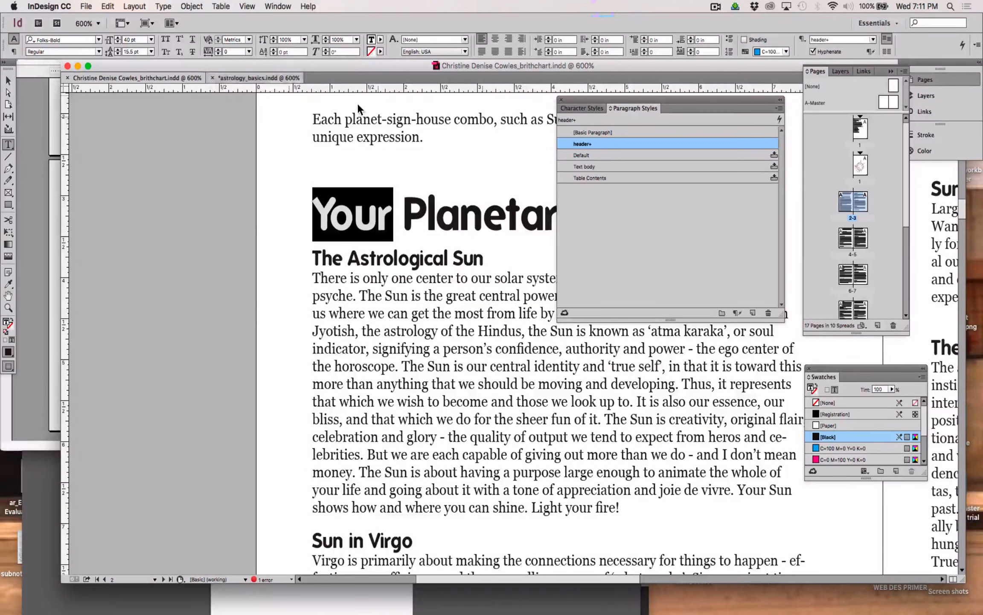
- In astrology_basics.indd, set the "Your Sun Sign" heading to 40 pt with 42 pt leading
left_click(259, 79)
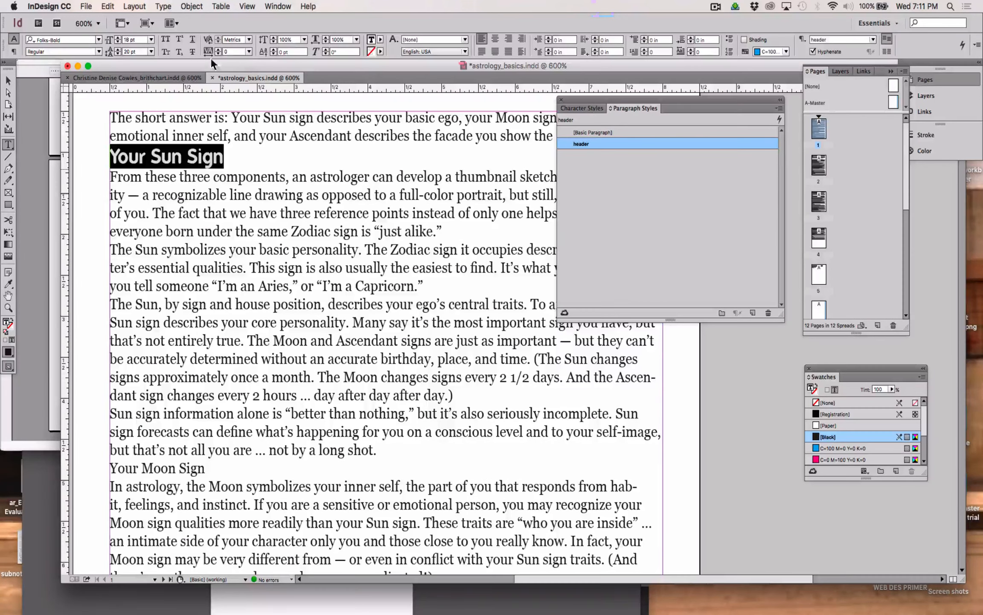
double_click(127, 40)
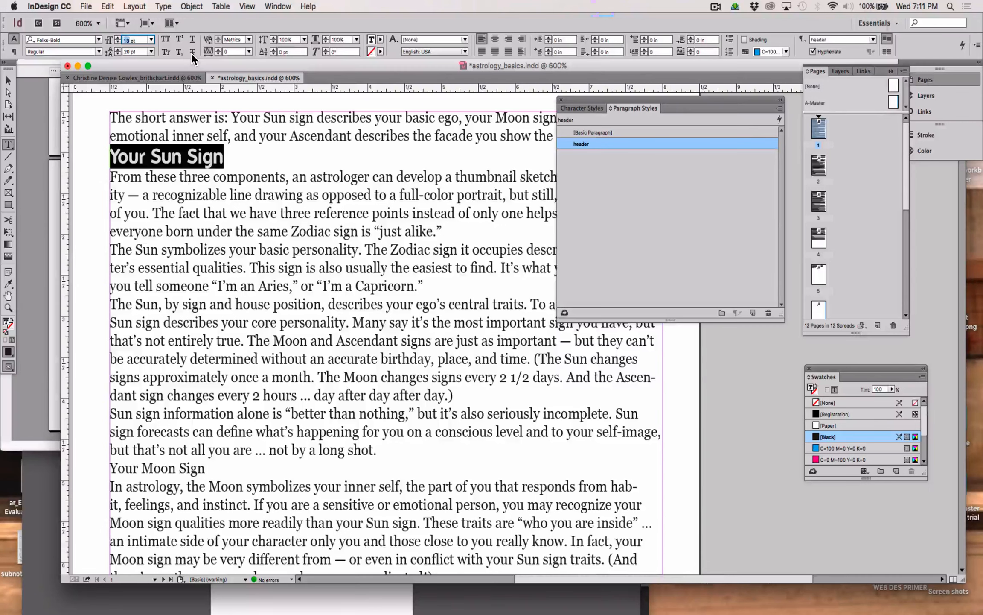
type("30")
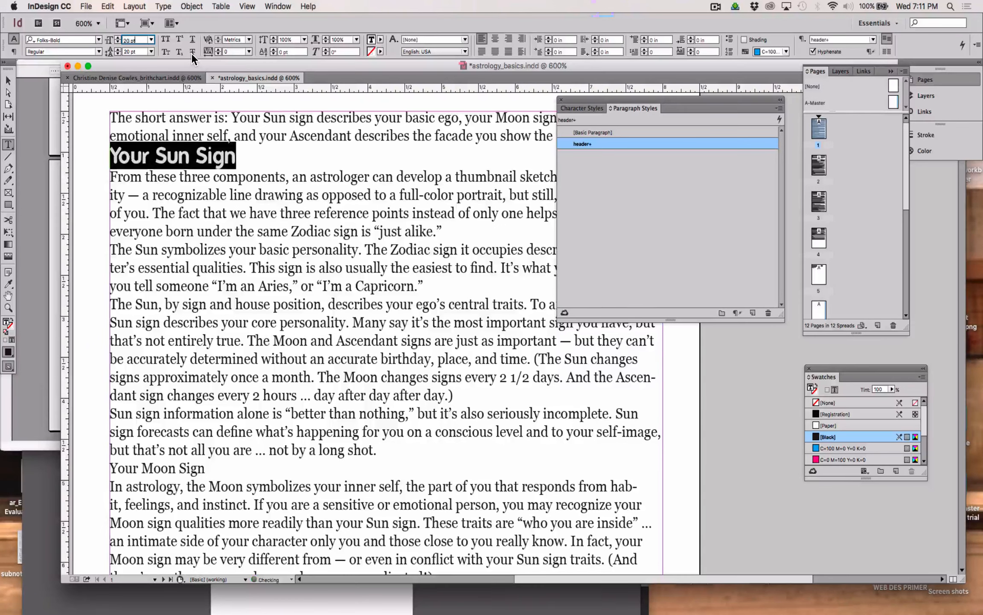
key("Return")
type("40")
key("Return")
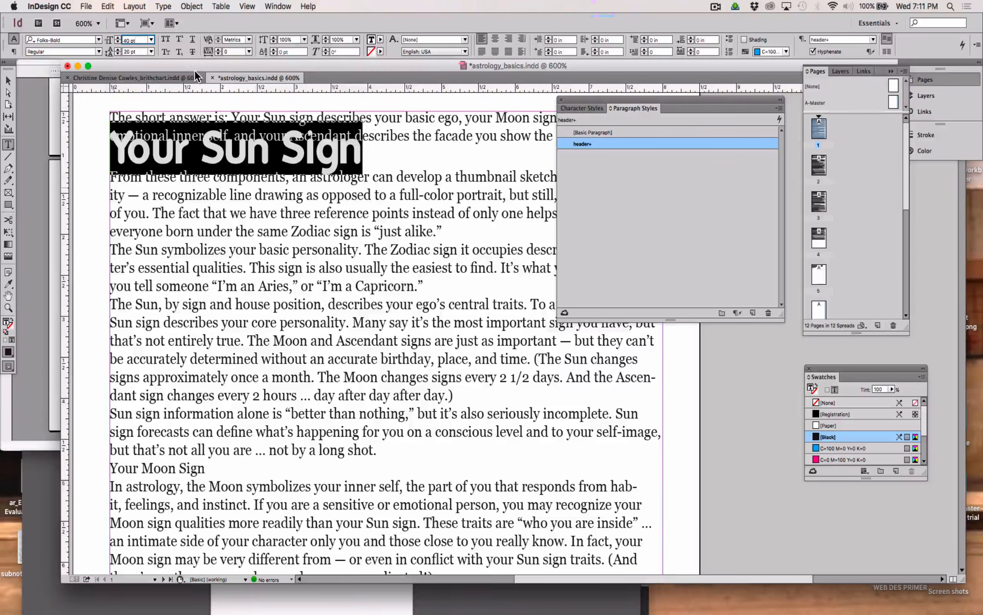
key("Tab")
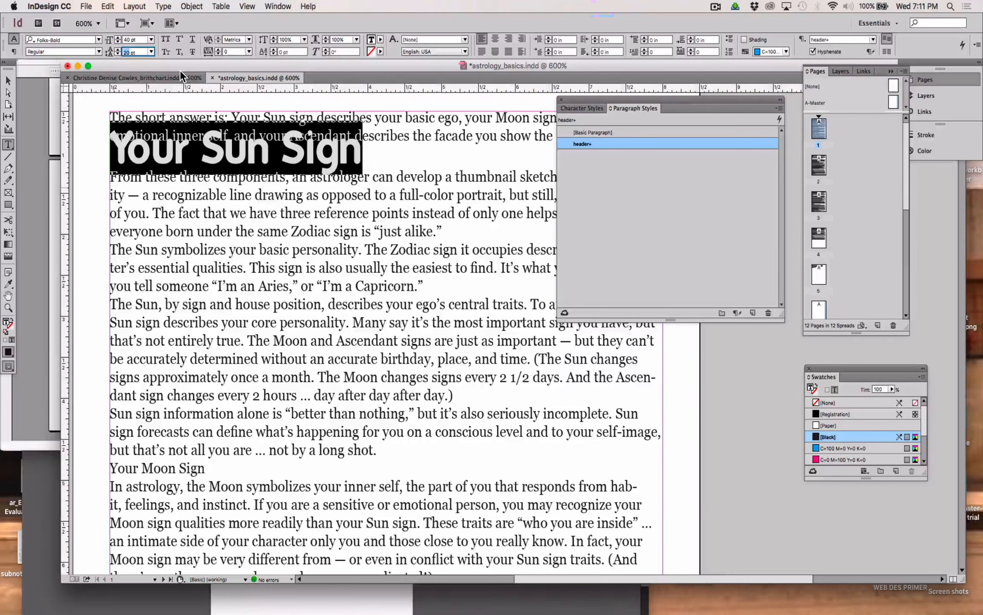
type("42")
key("Return")
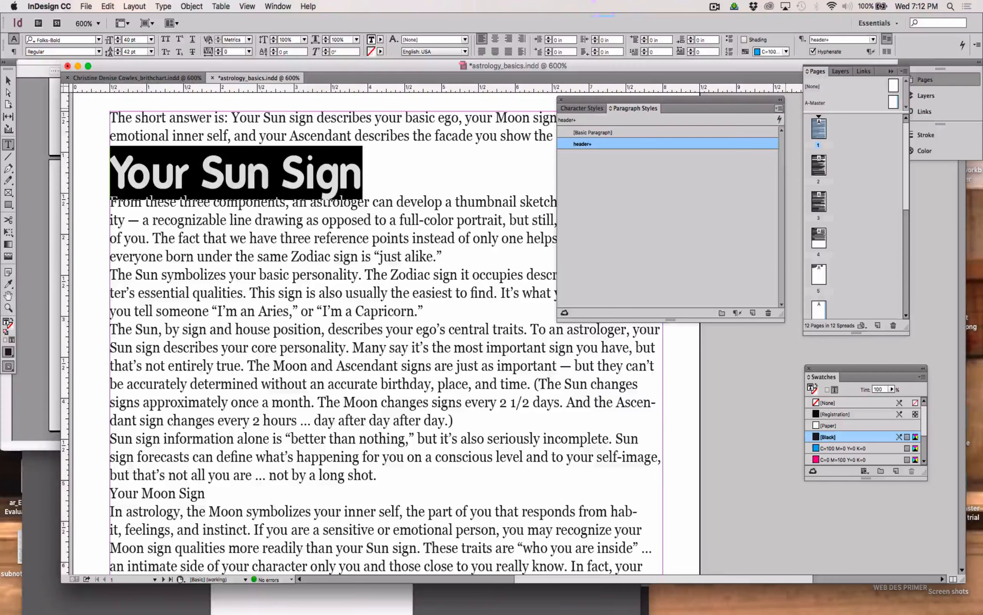
- Create a paragraph style named BigHeader based on header from the selected heading, applying it to the selection
left_click(780, 108)
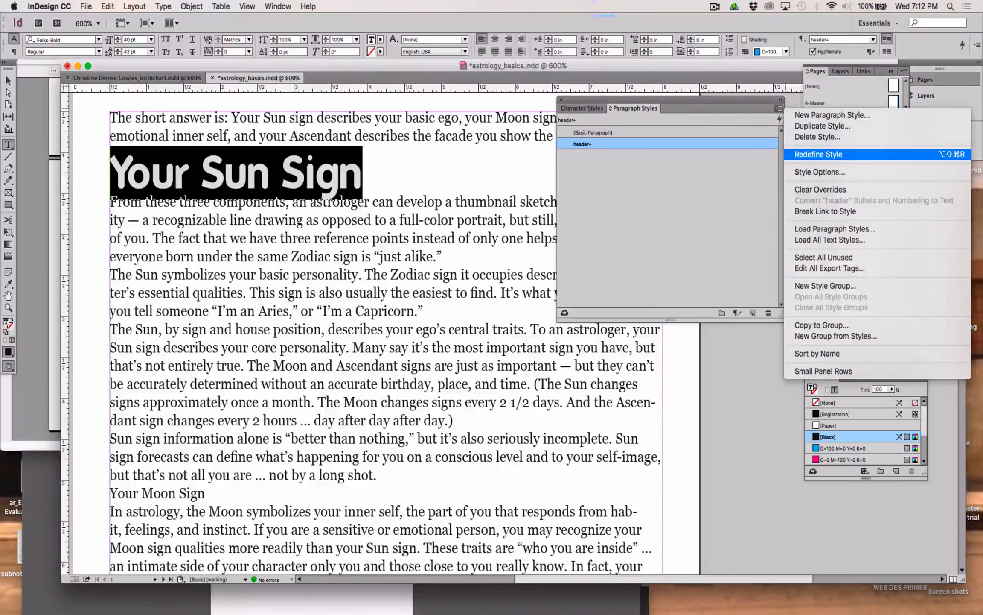
left_click(832, 115)
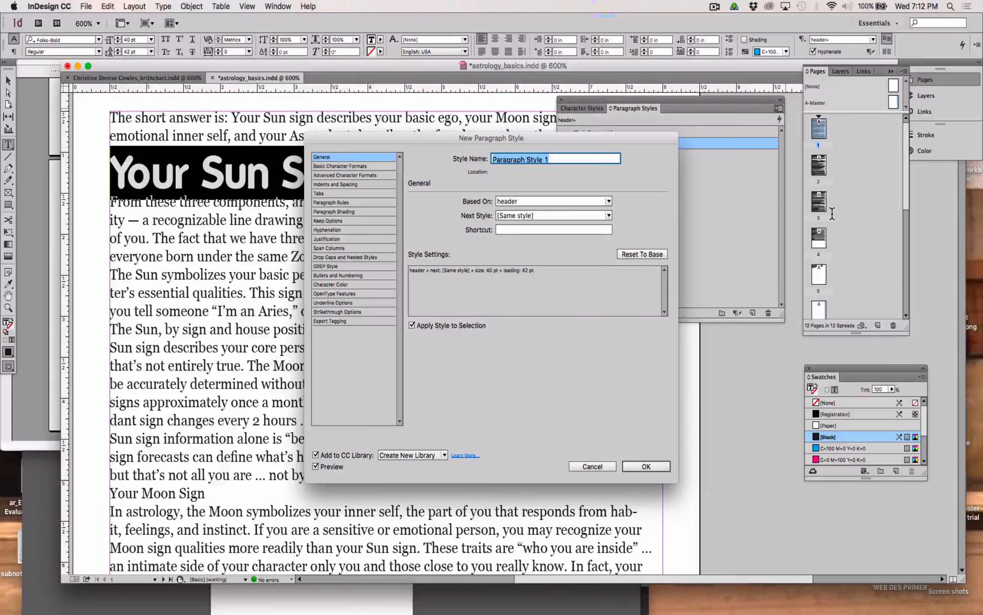
type("Bi")
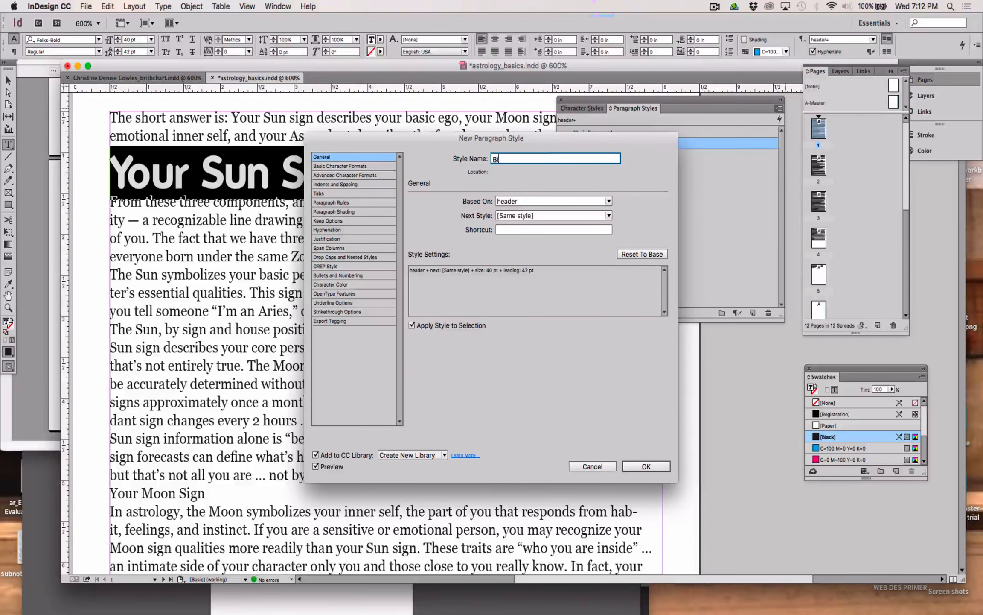
type("gHeader")
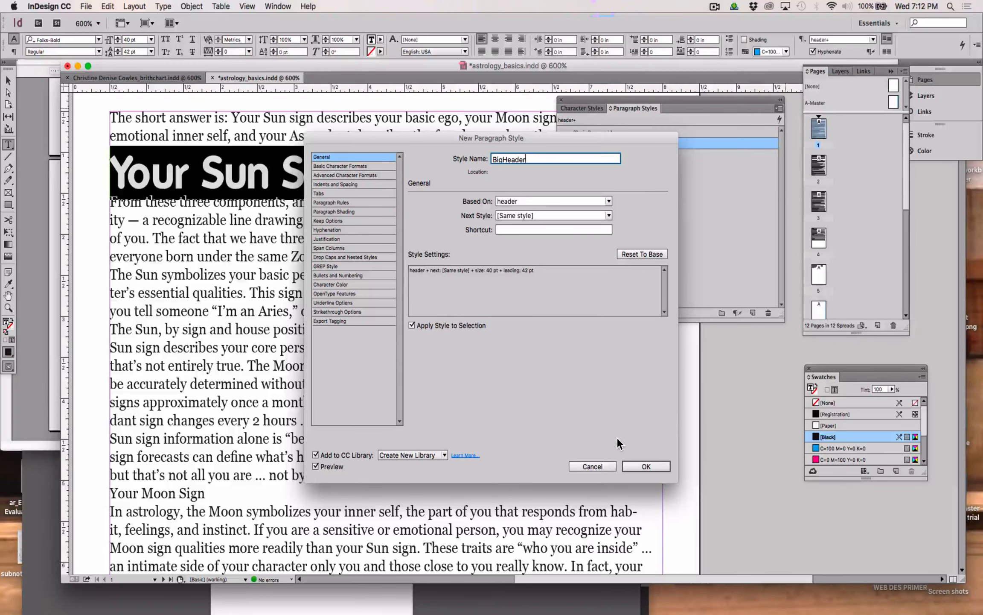
left_click(646, 466)
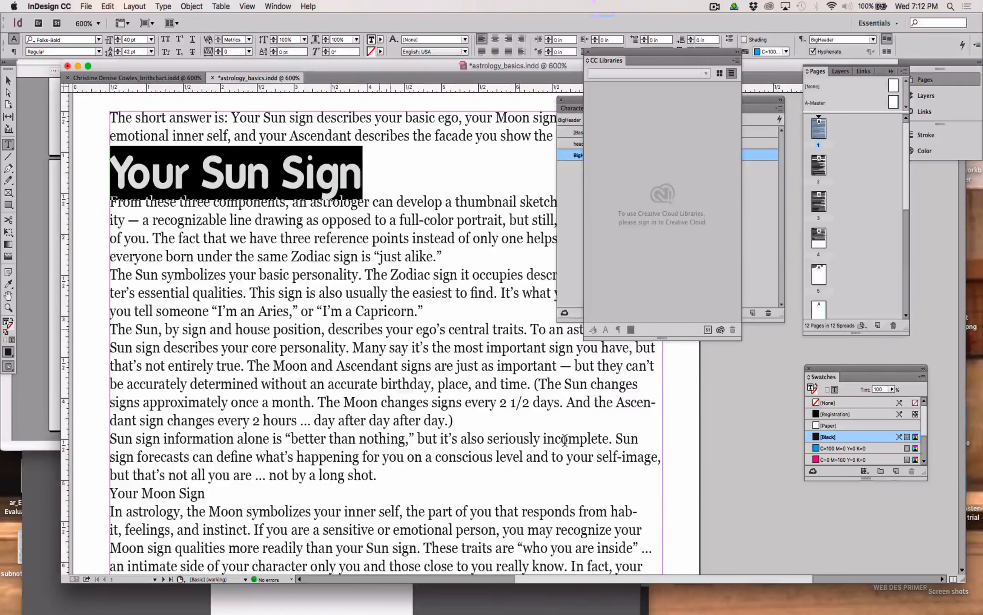
- Move the CC Libraries panel clear of the Paragraph Styles panel and check the style on the "Your Sun Sign" heading
left_click(377, 328)
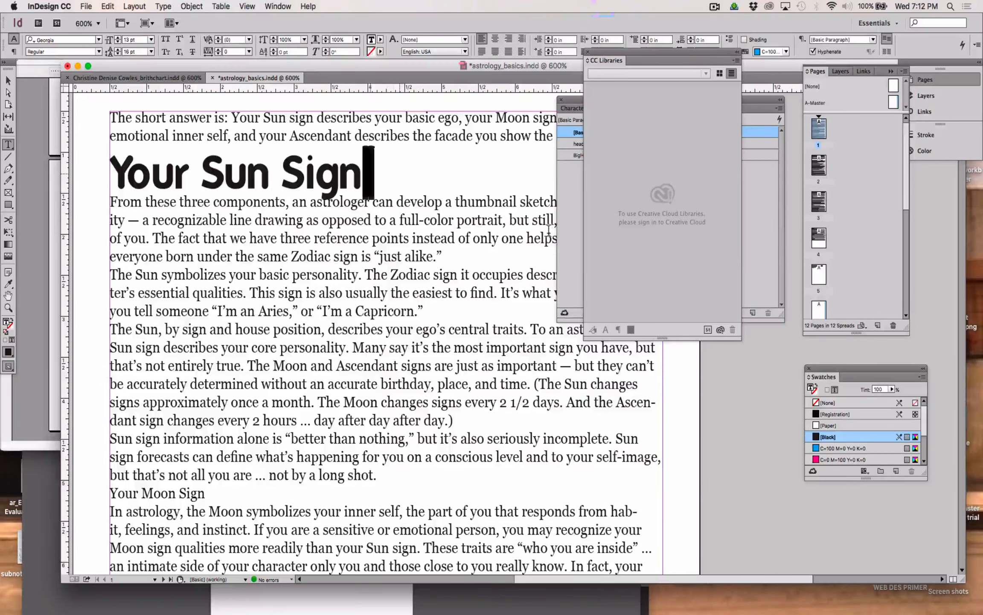
left_click_drag(370, 172, 107, 179)
scroll(498, 311, "left", 3)
left_click(364, 254)
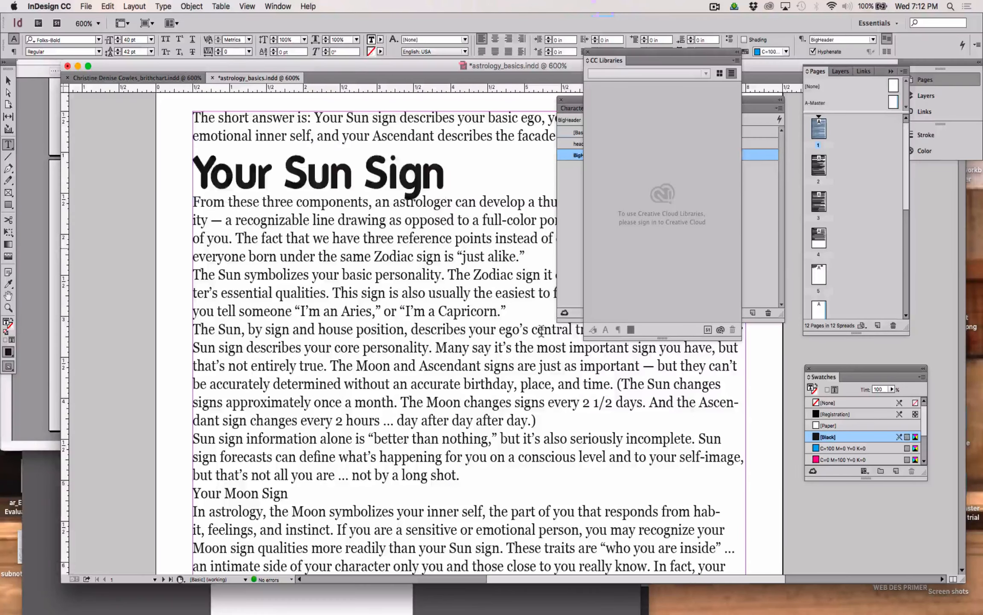
left_click_drag(610, 51, 503, 348)
double_click(388, 180)
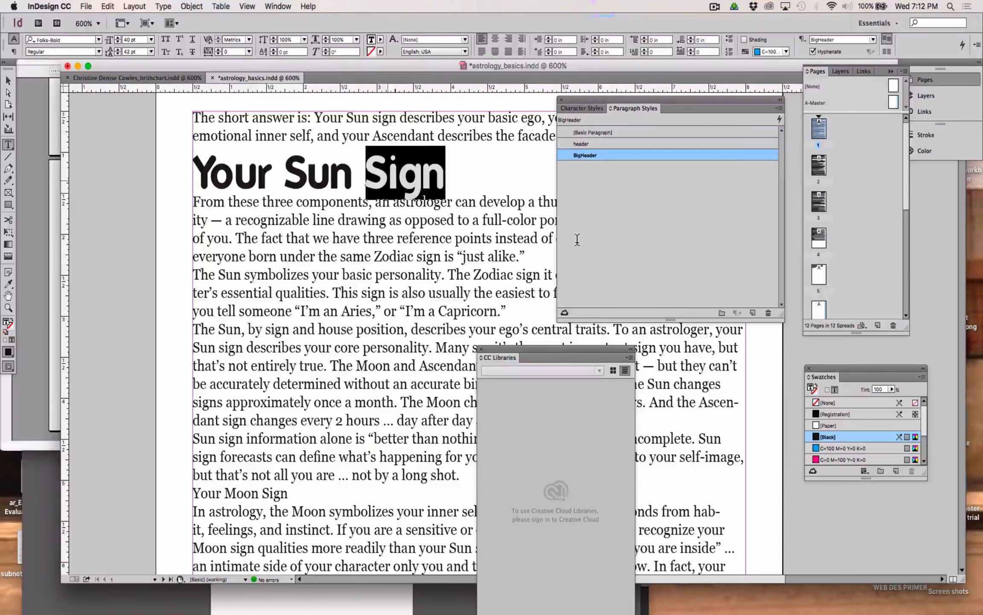
- Apply the header paragraph style to the "Your Moon Sign" heading and compare it with "Your Sun Sign"
left_click(543, 272)
scroll(520, 261, "down", 4)
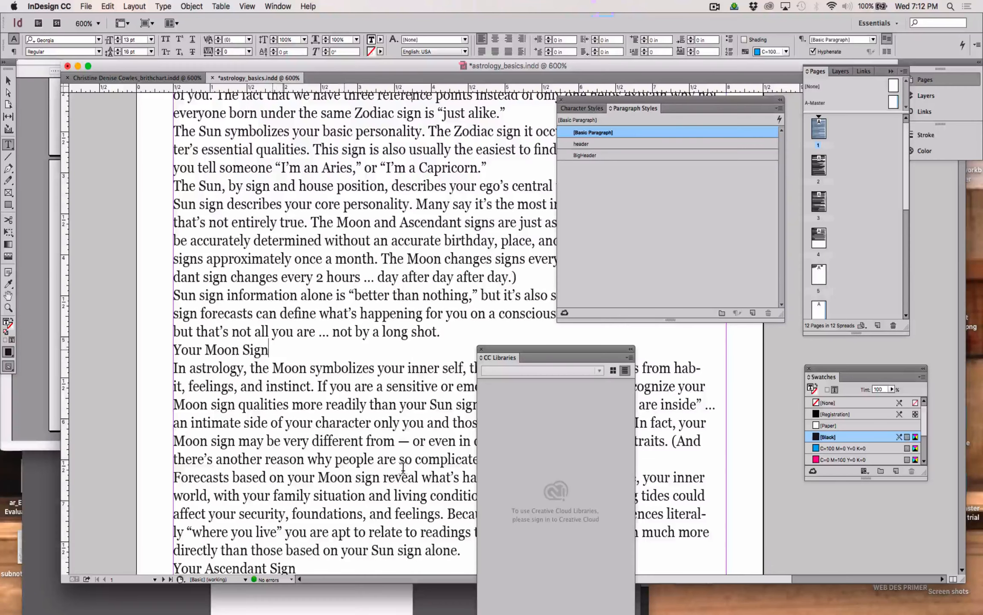
left_click_drag(270, 348, 172, 348)
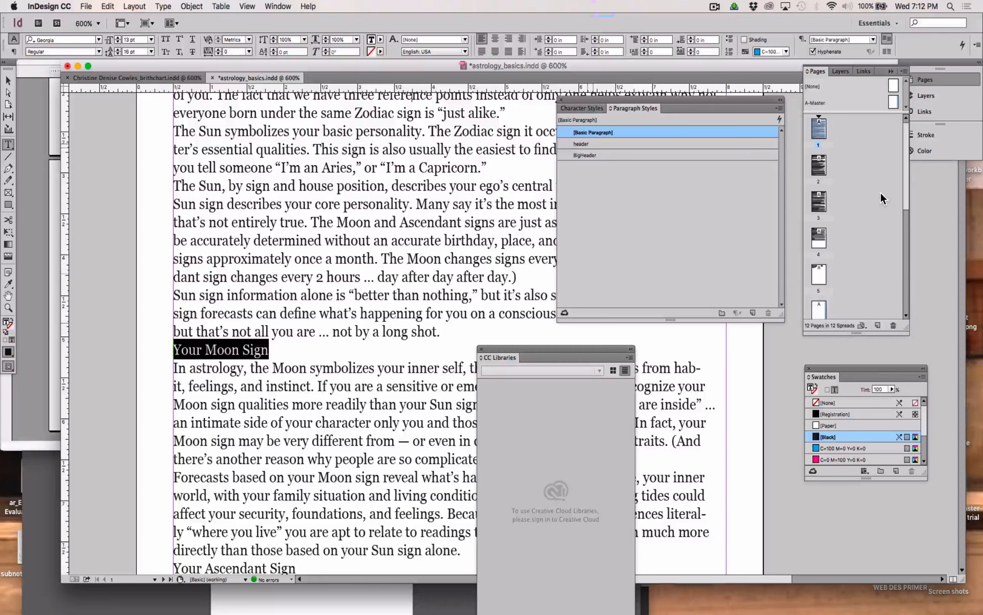
left_click(588, 144)
scroll(528, 487, "up", 5)
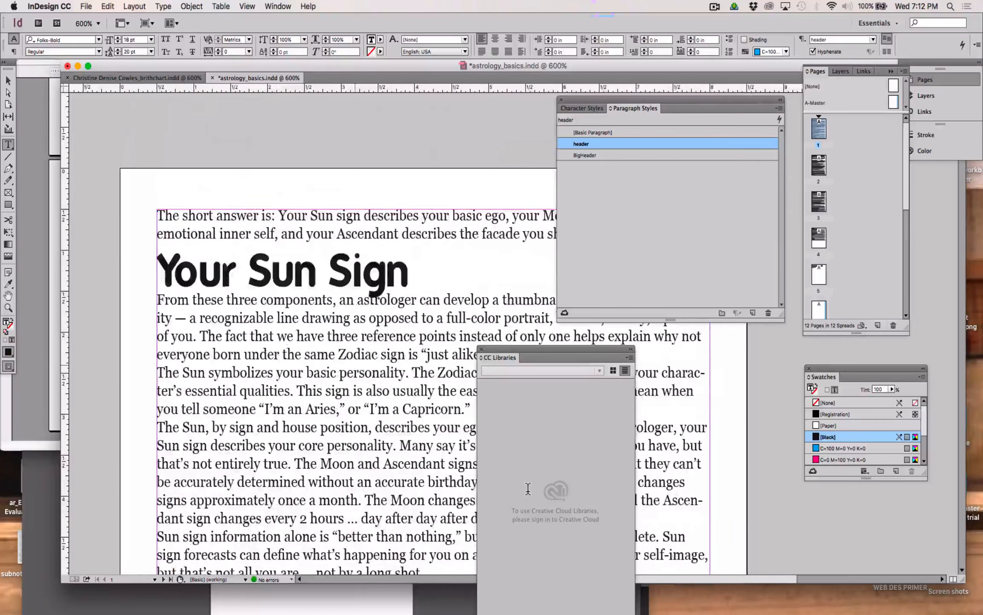
scroll(528, 488, "down", 10)
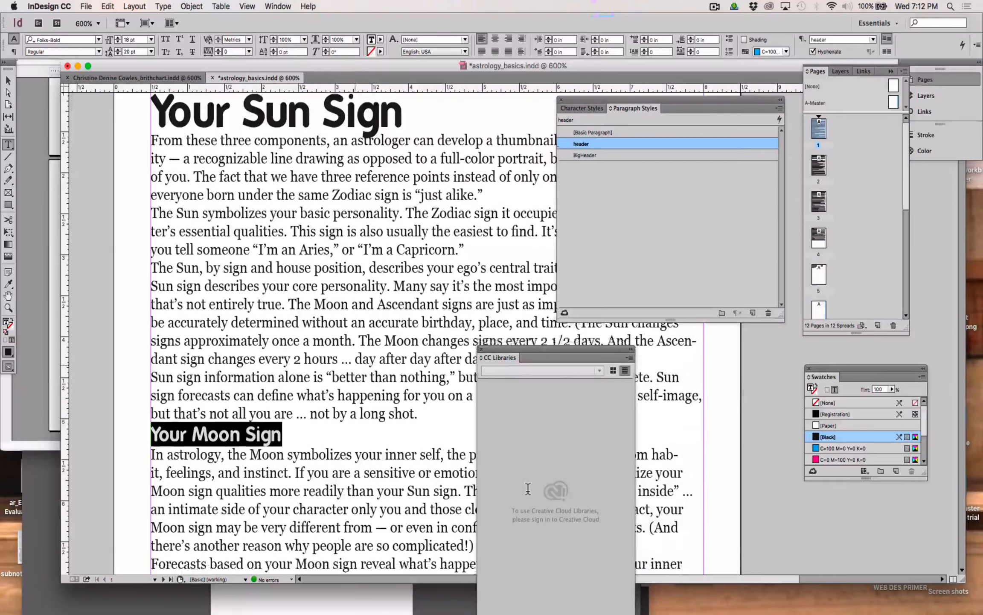
- Apply the header paragraph style to the "Your Ascendant Sign" heading near the end of page 1
scroll(528, 488, "down", 4)
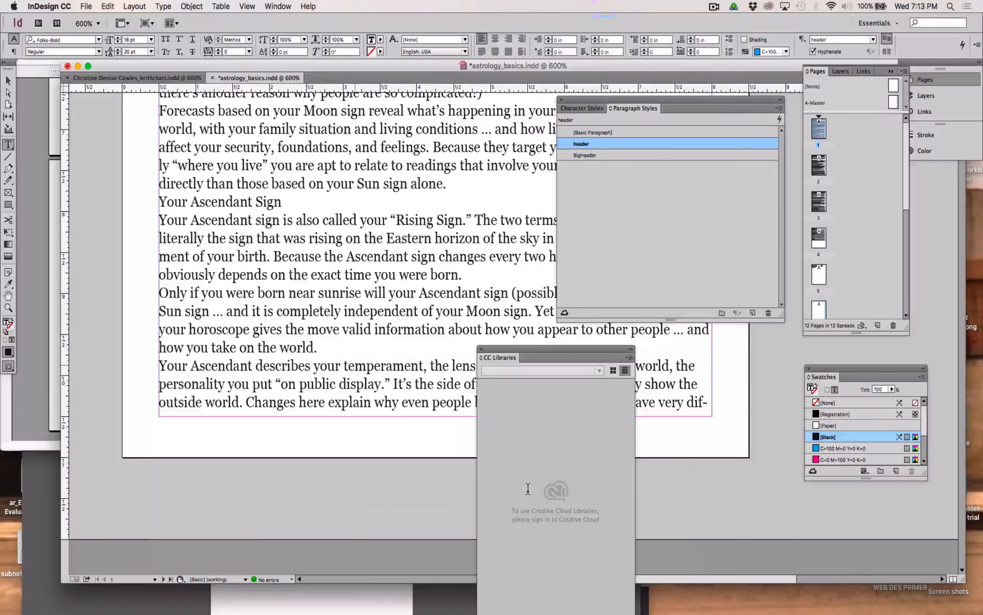
left_click_drag(283, 202, 153, 202)
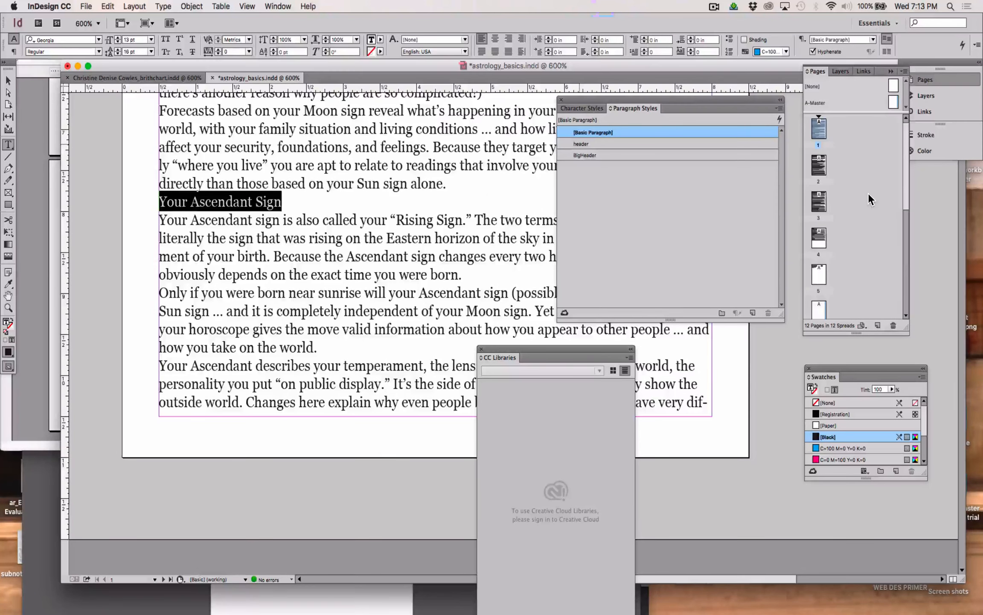
left_click(581, 143)
- Move the Paragraph Styles and CC Libraries panels off the text on page 2, keeping the Pages panel uncovered
scroll(528, 493, "down", 15)
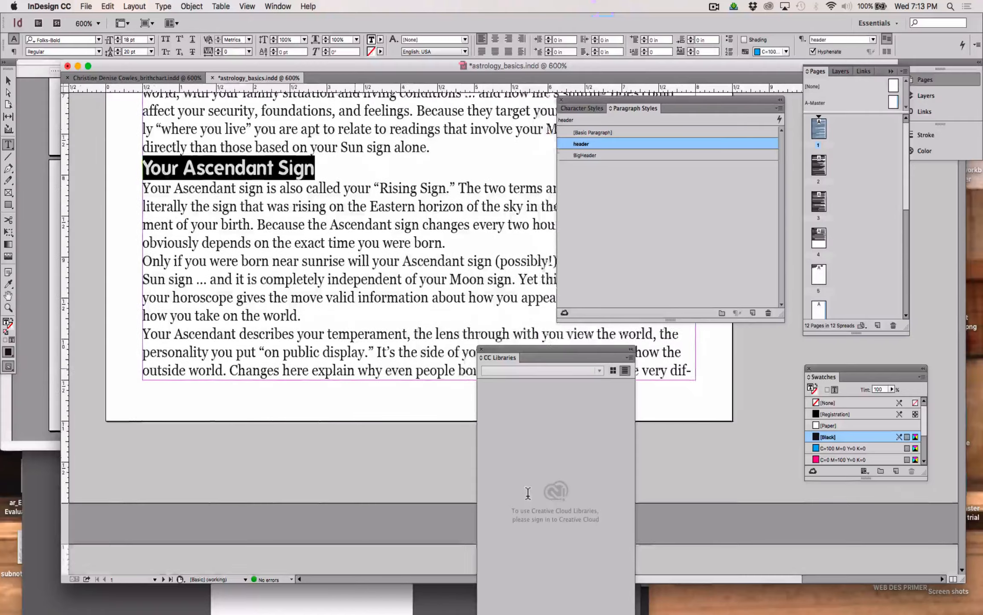
scroll(521, 493, "up", 3)
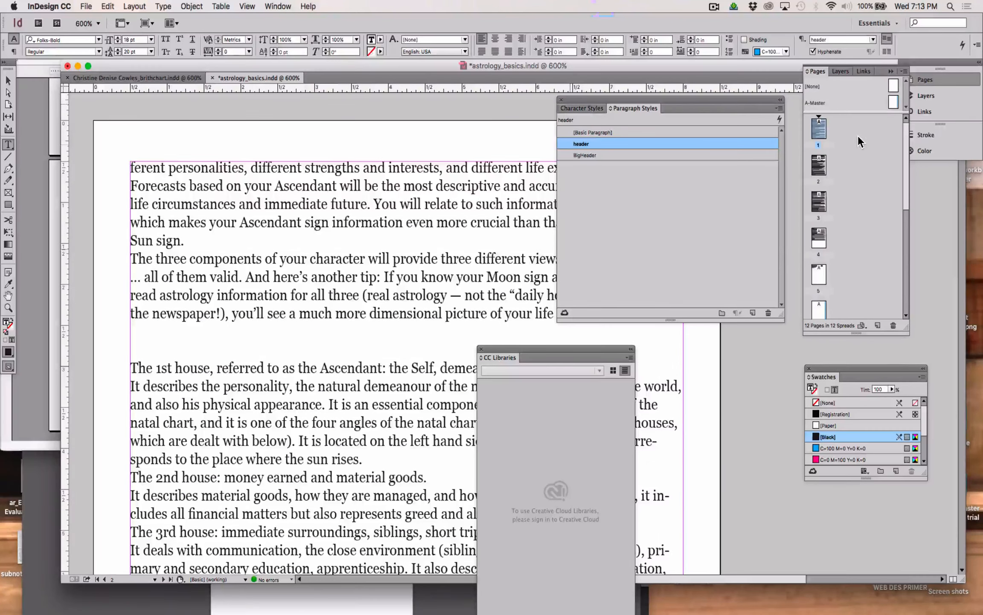
left_click_drag(696, 99, 877, 258)
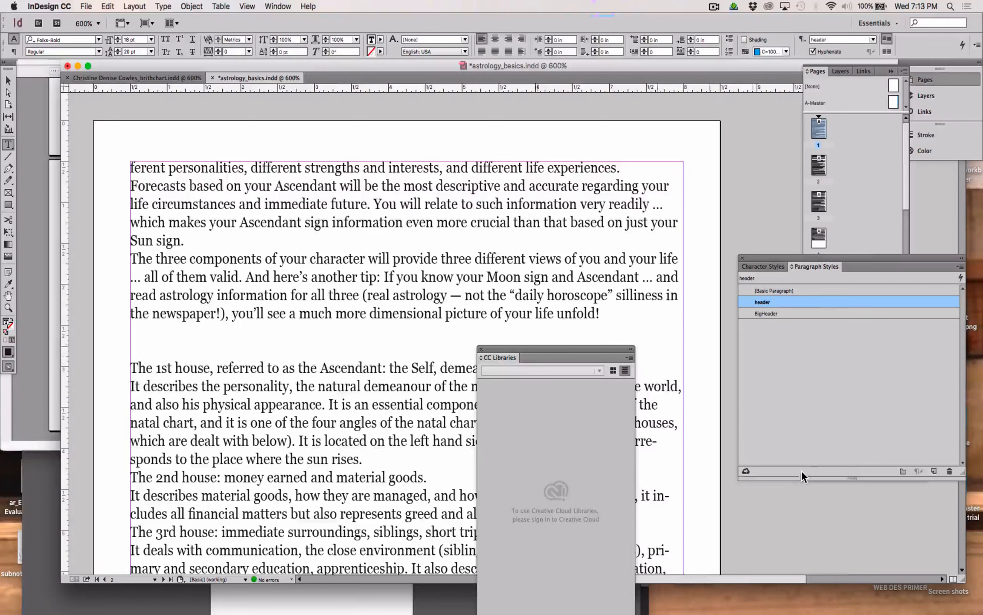
left_click_drag(555, 348, 817, 505)
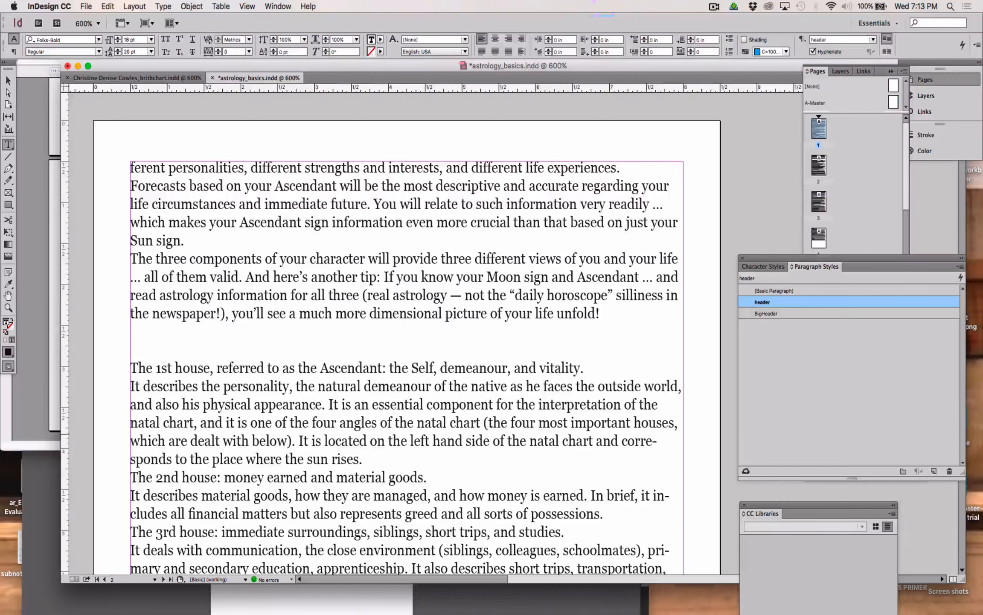
scroll(566, 314, "up", 1)
scroll(844, 418, "up", 5)
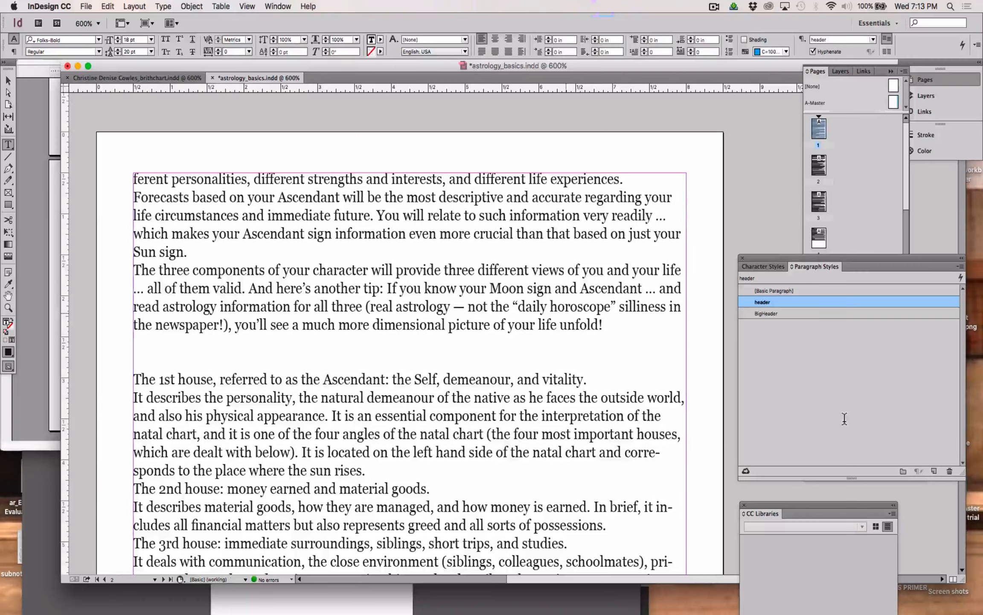
scroll(844, 418, "down", 8)
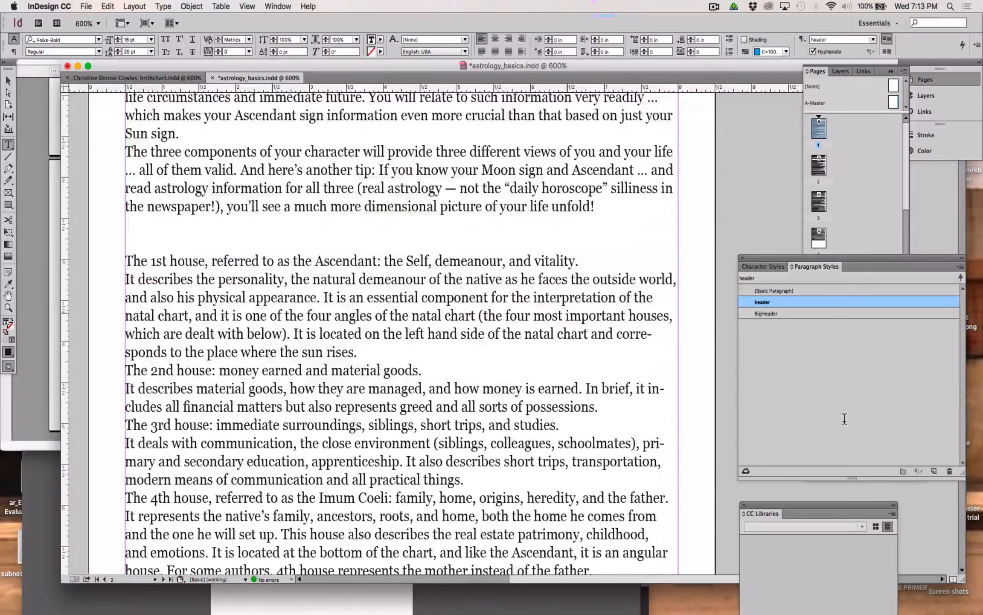
left_click_drag(850, 257, 851, 360)
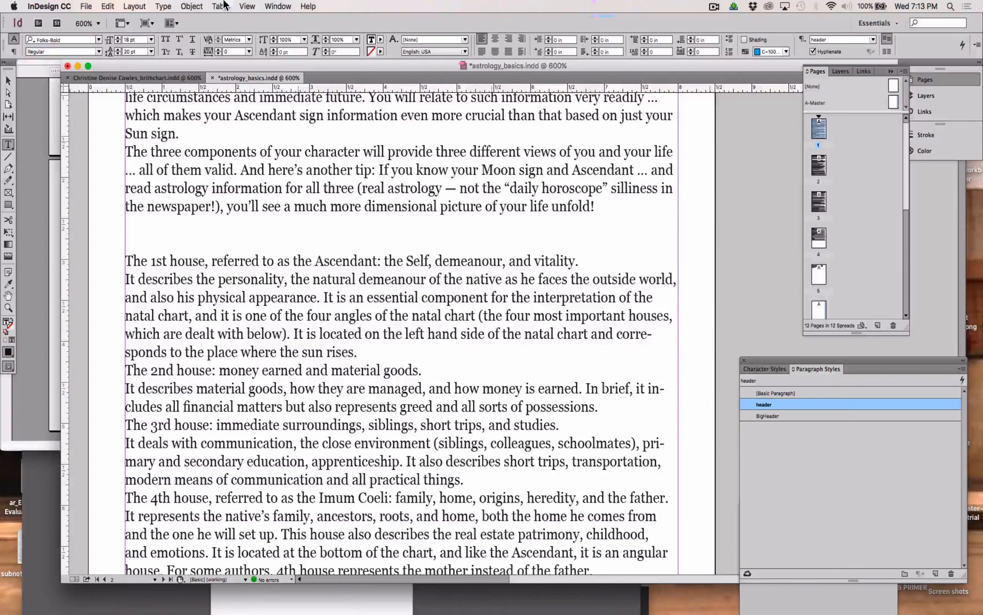
- Show the hidden characters in the document text to reveal paragraph marks on page 2
left_click(107, 6)
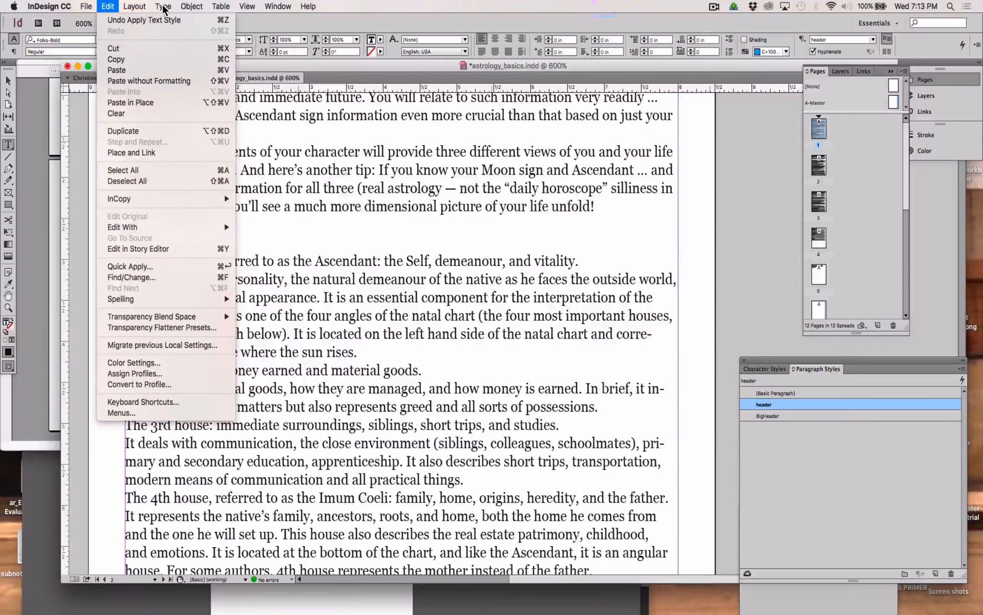
left_click(163, 6)
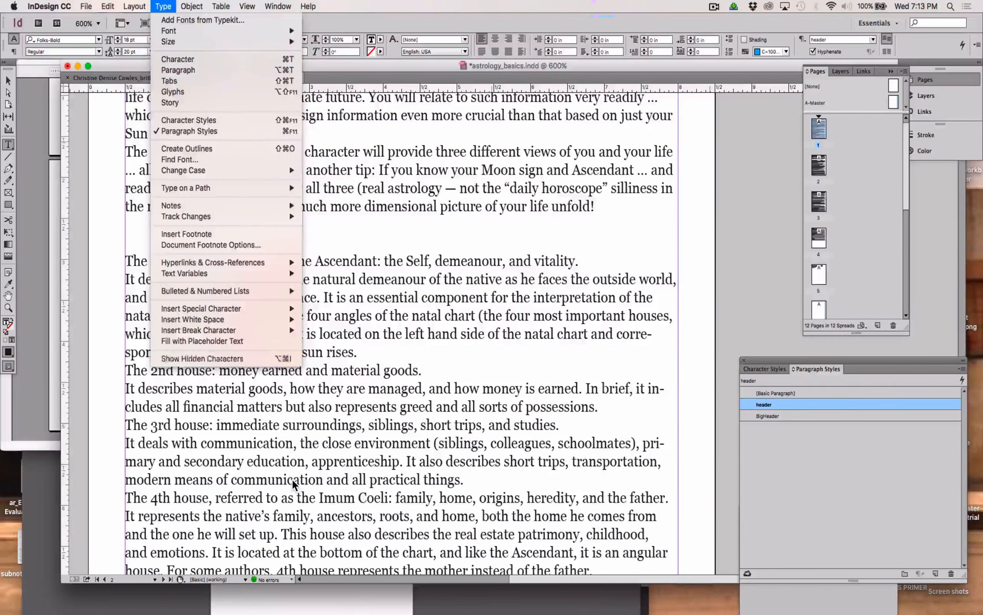
key("alt+super+i")
scroll(336, 301, "up", 1)
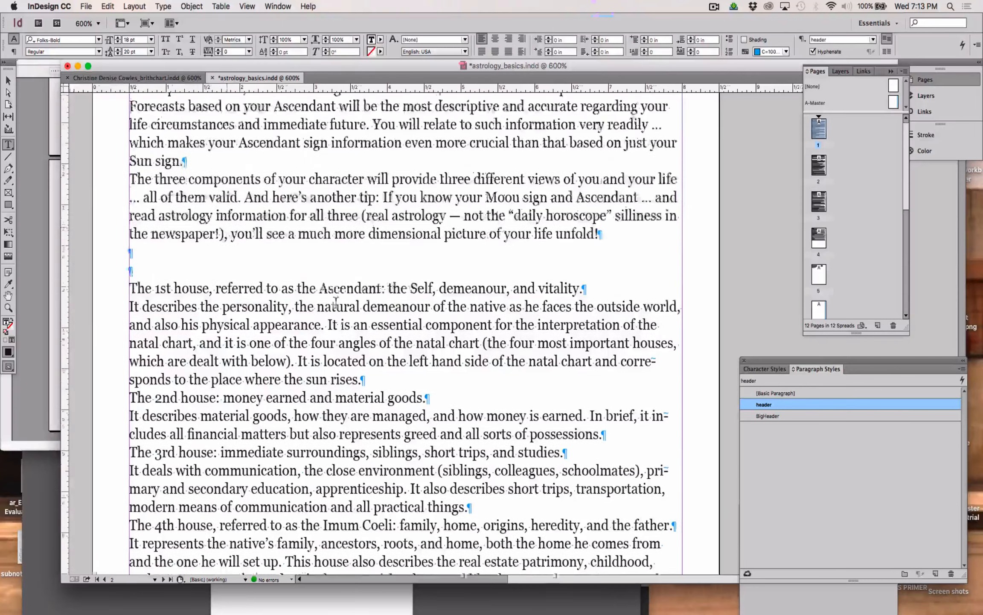
- Delete the stray "z" after the last paragraph of the text on page 4
scroll(335, 302, "up", 15)
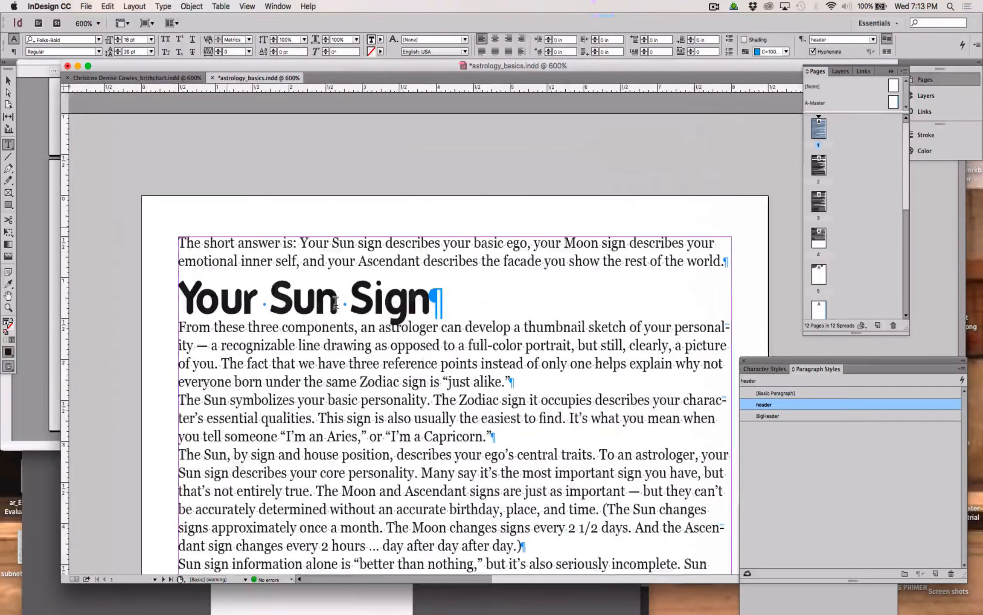
scroll(335, 301, "down", 4)
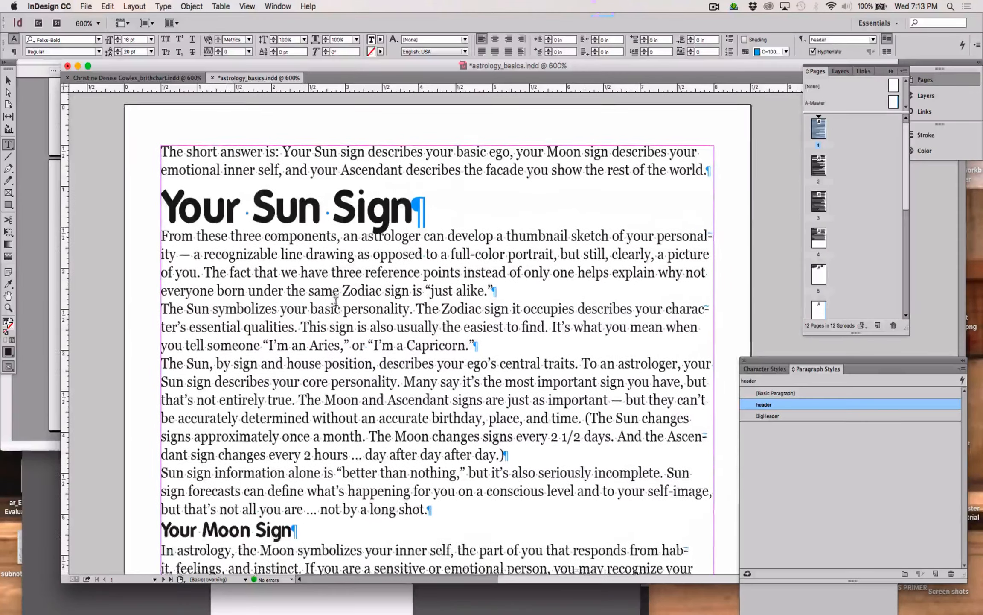
scroll(336, 302, "down", 8)
scroll(336, 301, "down", 15)
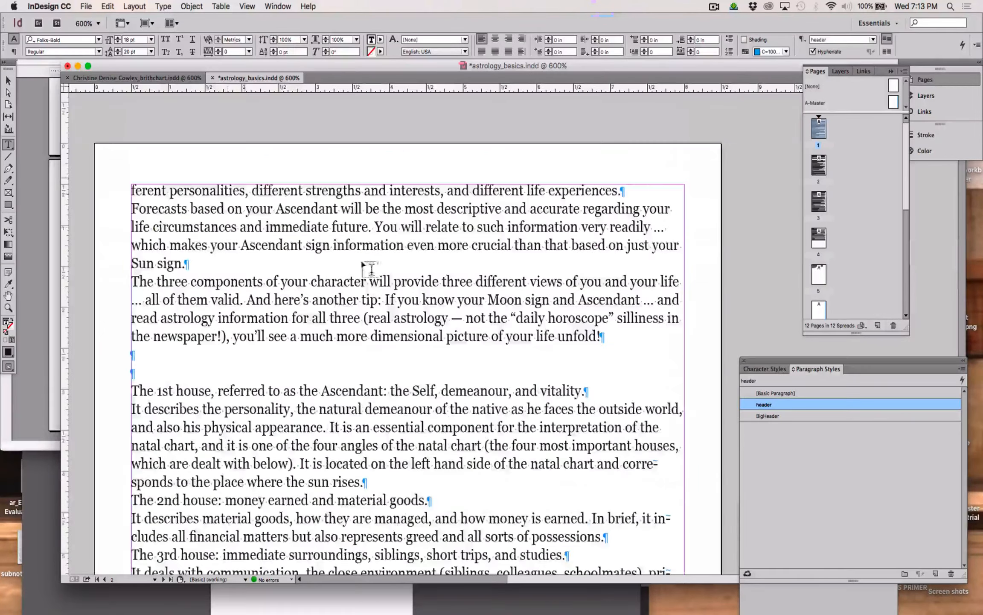
scroll(258, 490, "down", 20)
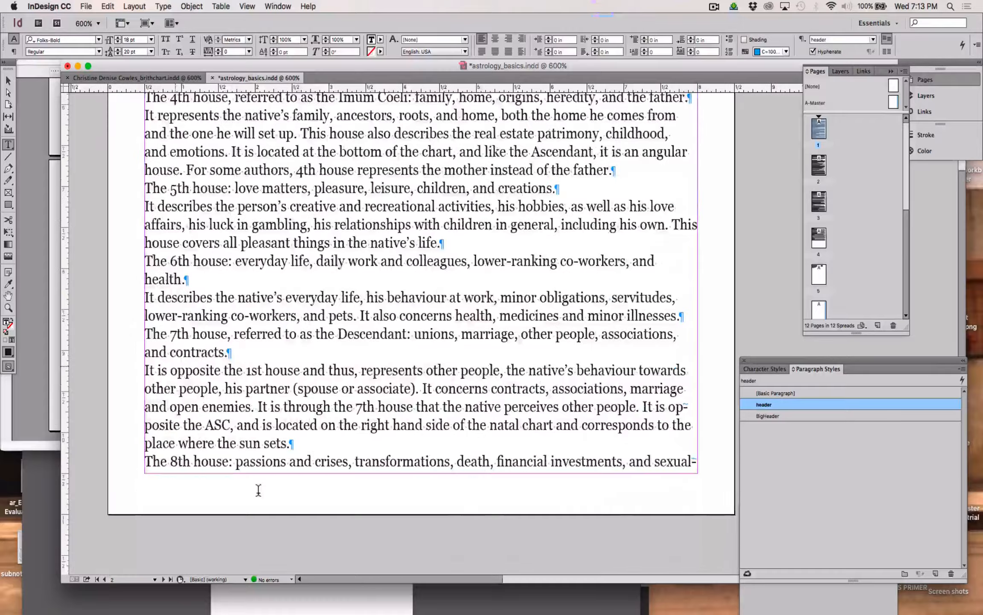
scroll(259, 490, "down", 20)
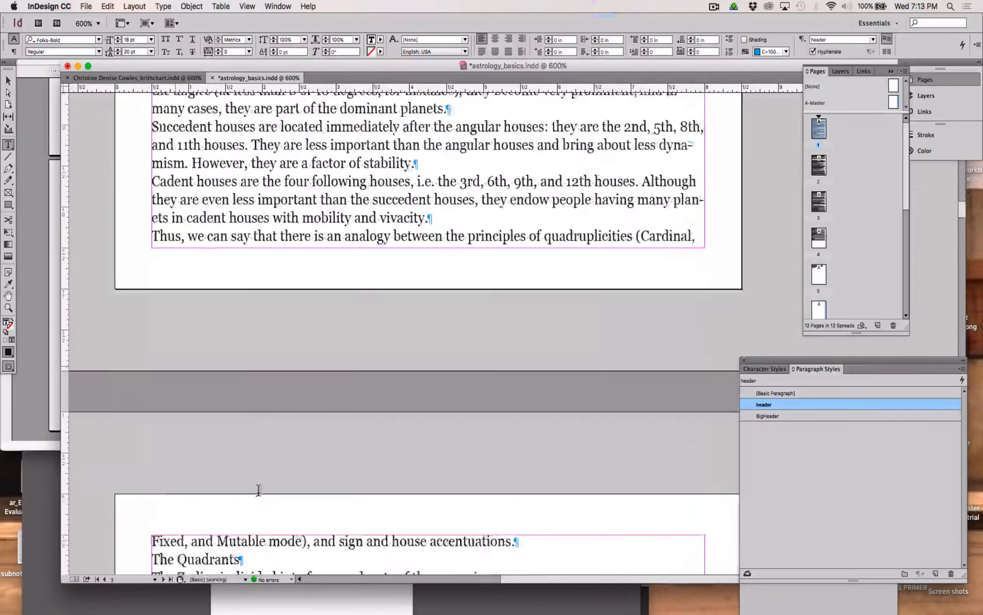
scroll(258, 490, "down", 20)
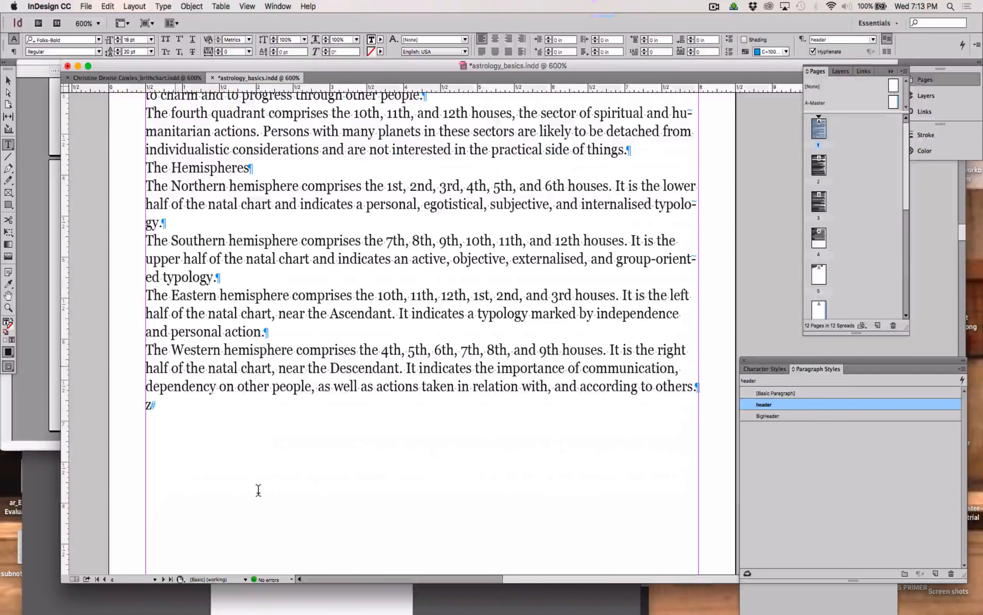
double_click(226, 537)
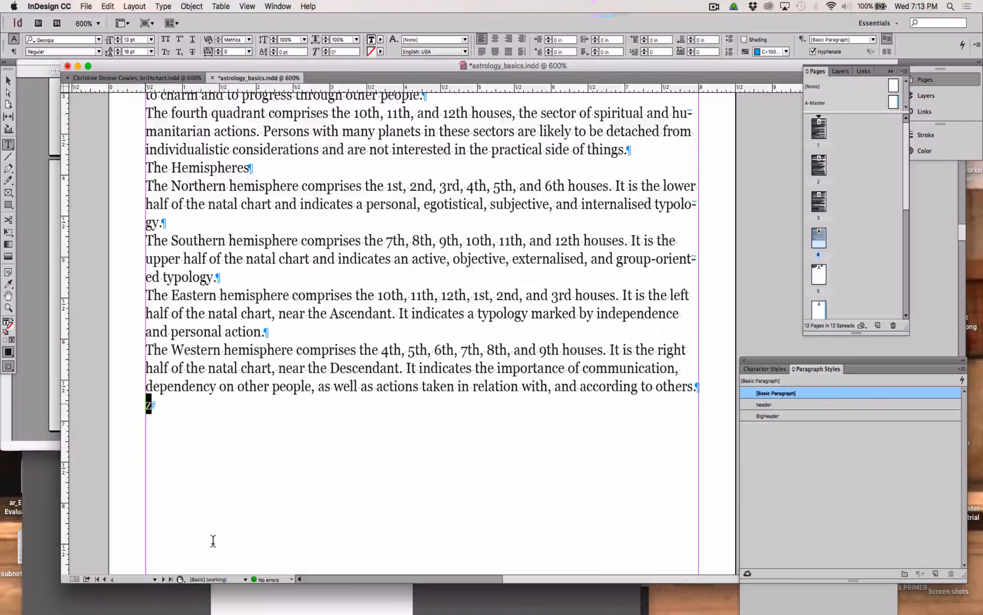
key("BackSpace")
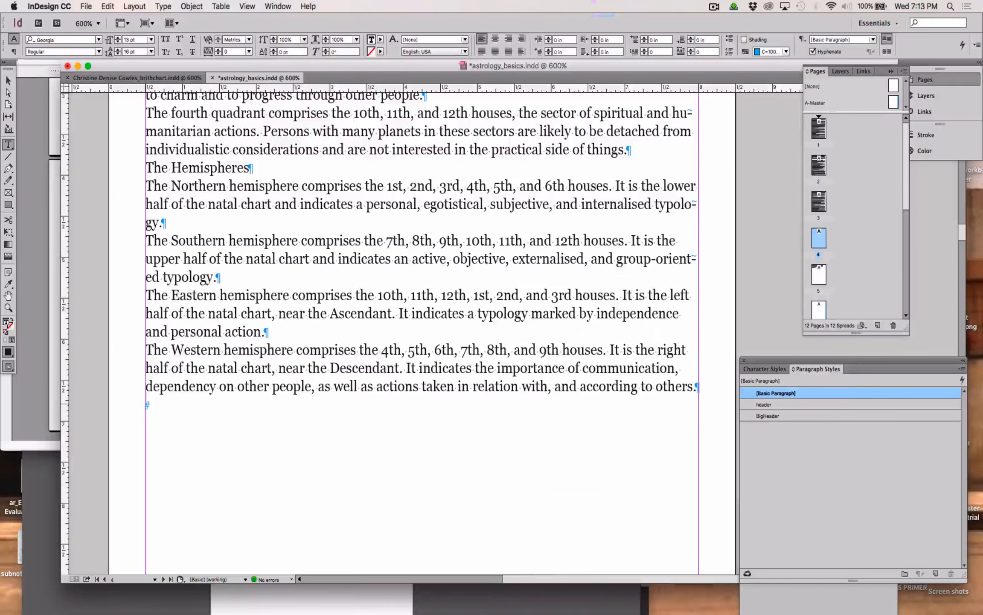
- Remove the two empty paragraphs above "The 1st house" line on page 2
scroll(257, 544, "down", 20)
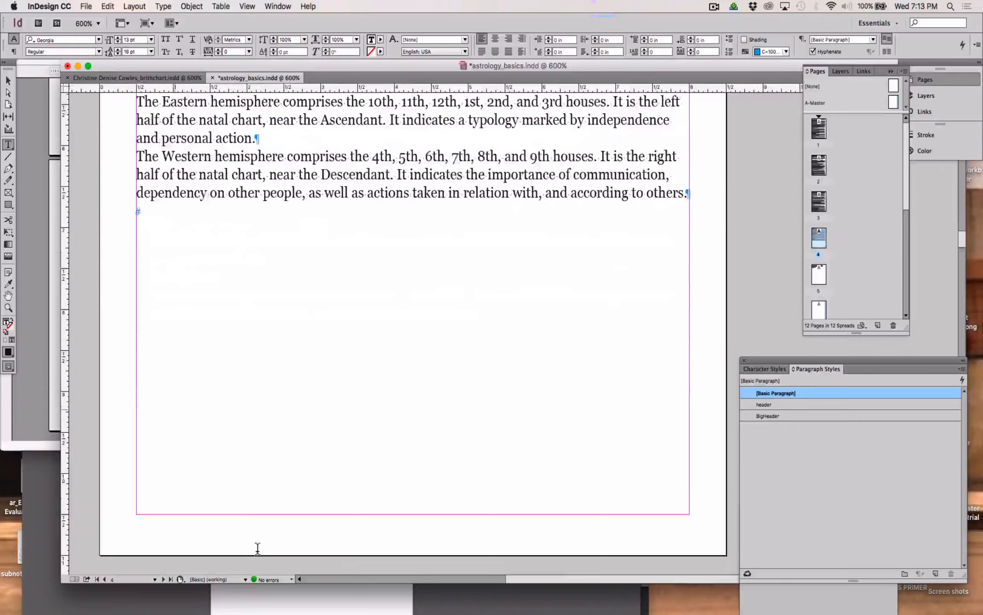
scroll(257, 547, "up", 2)
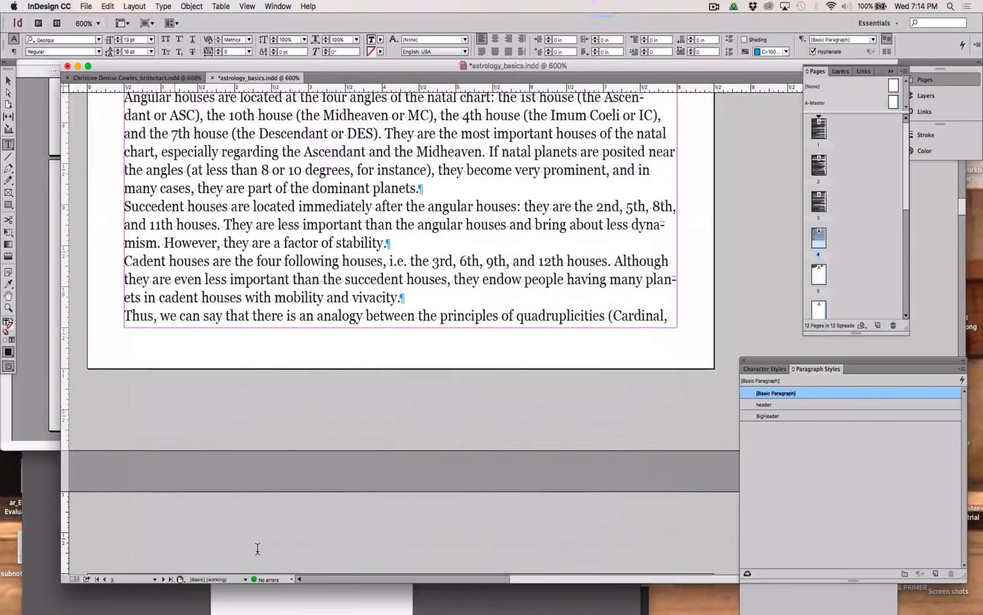
scroll(289, 567, "up", 20)
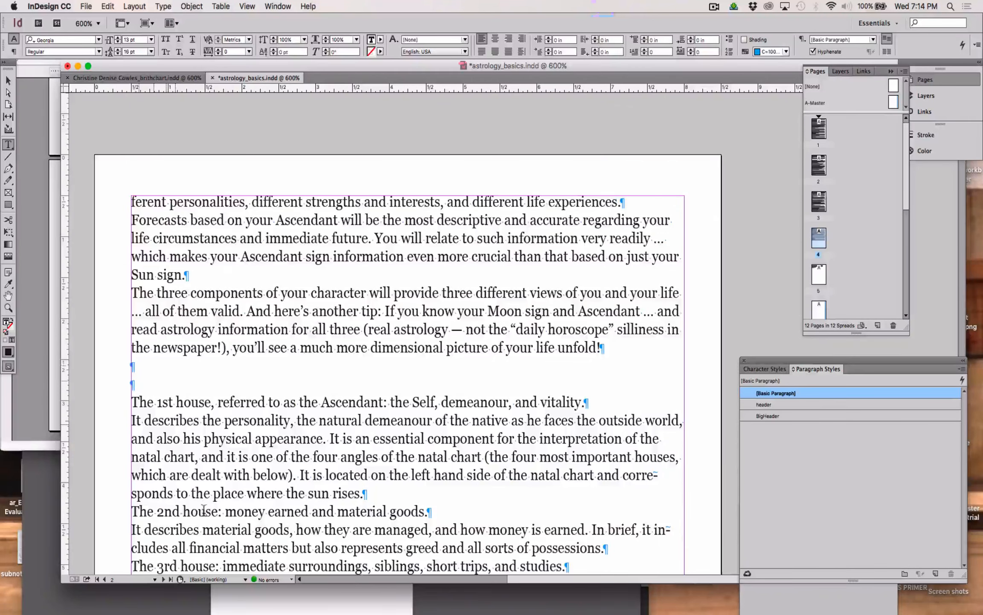
key("BackSpace")
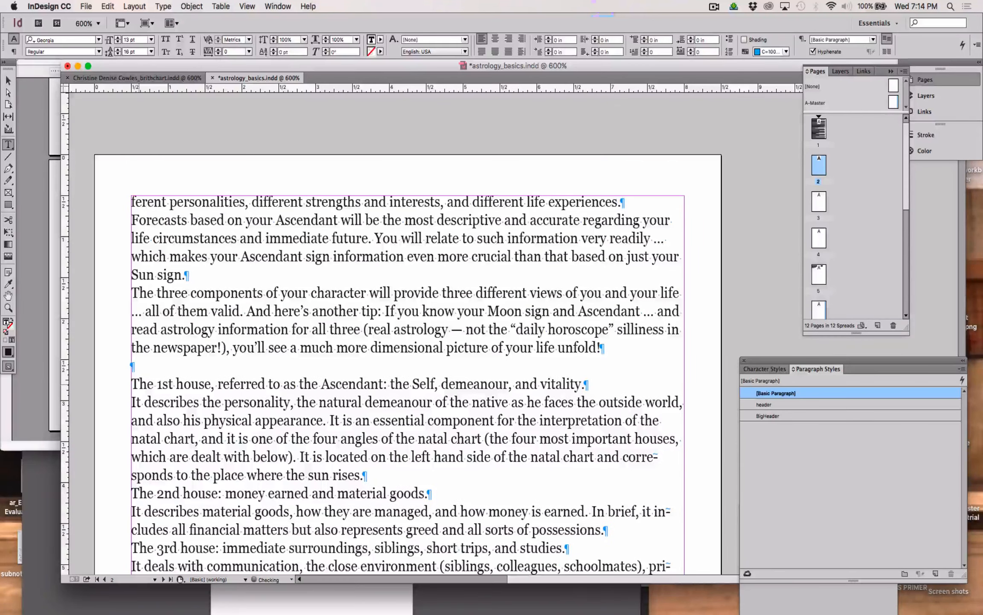
key("BackSpace")
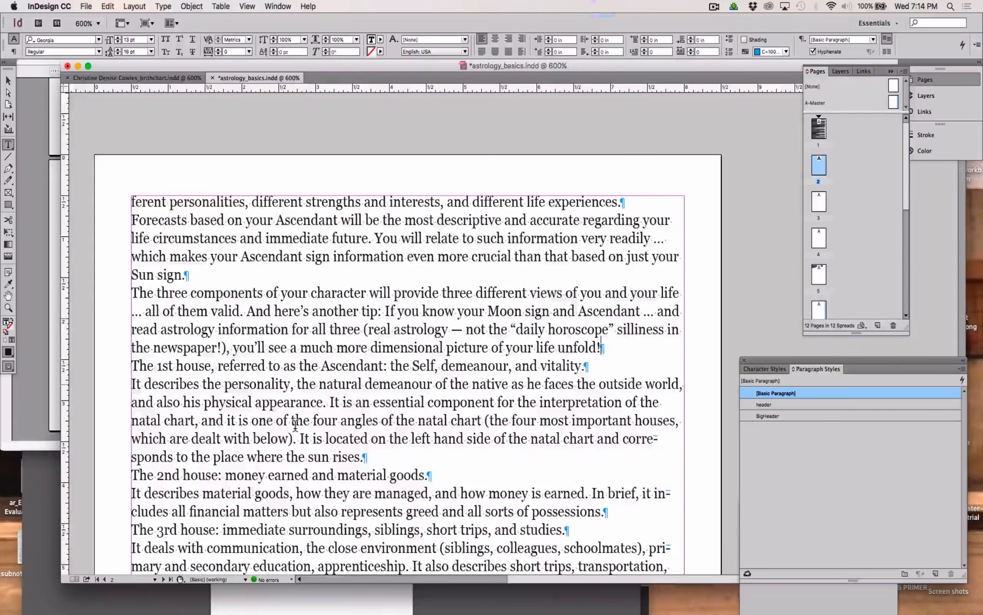
- Place the text cursor in the first paragraph under "Your Sun Sign" and move the Paragraph Styles panel up beside the page
scroll(275, 444, "down", 15)
scroll(294, 425, "up", 20)
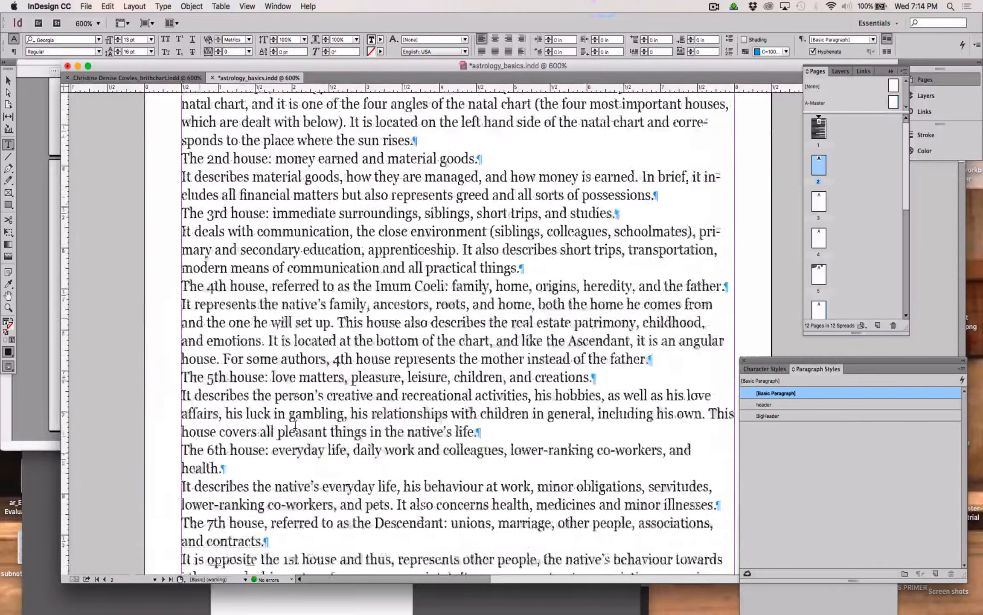
scroll(295, 425, "up", 5)
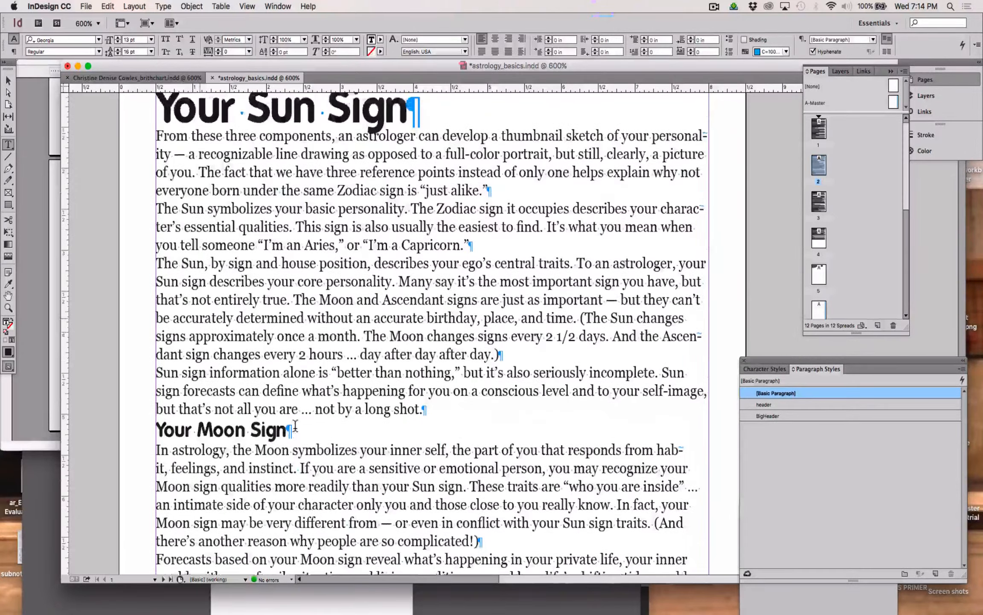
scroll(295, 425, "left", 2)
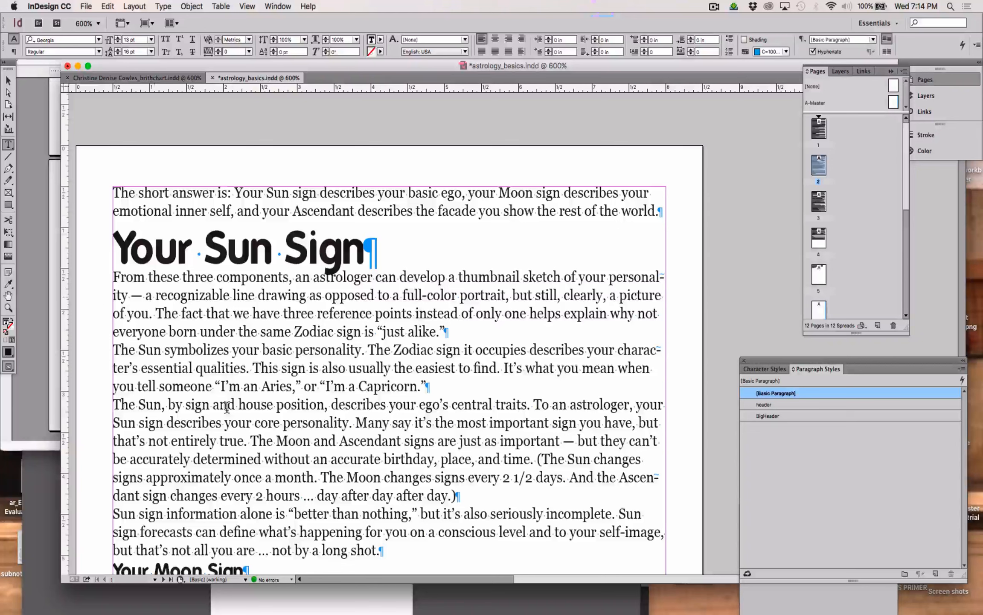
left_click(166, 331)
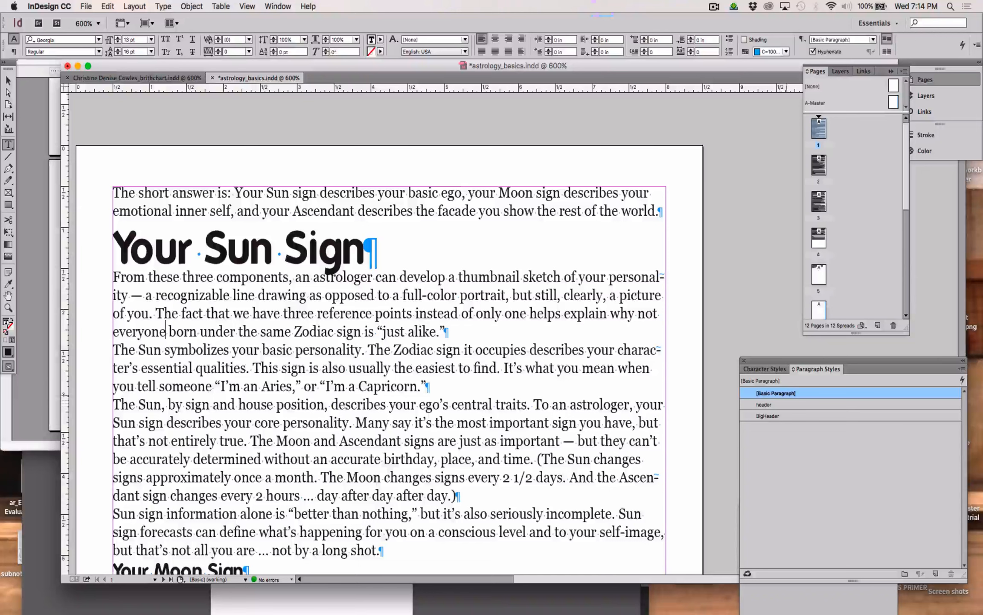
left_click_drag(853, 361, 826, 96)
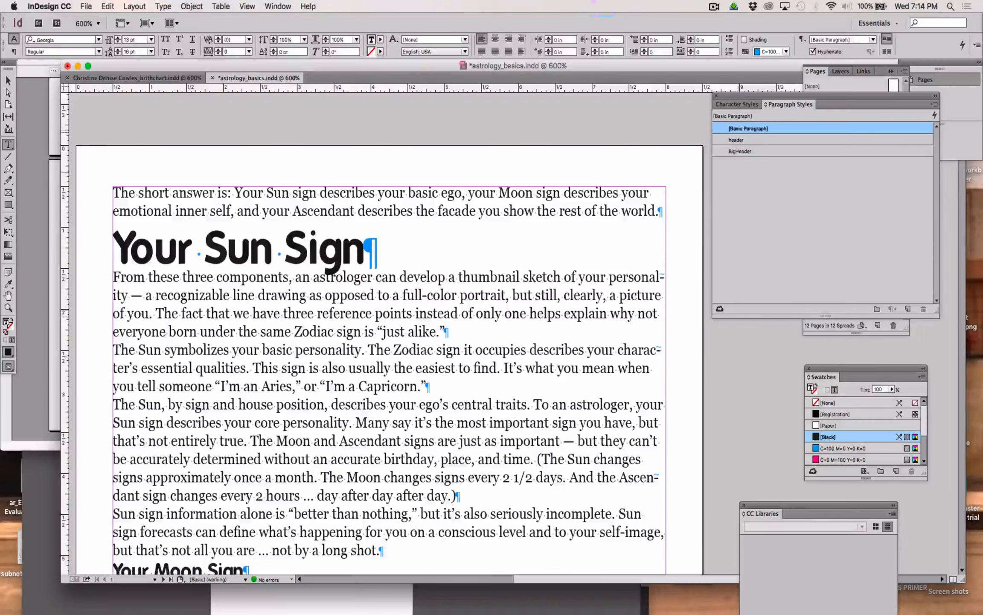
- Edit the [Basic Paragraph] style with preview on and set its space after to 0.1875 in
double_click(748, 128)
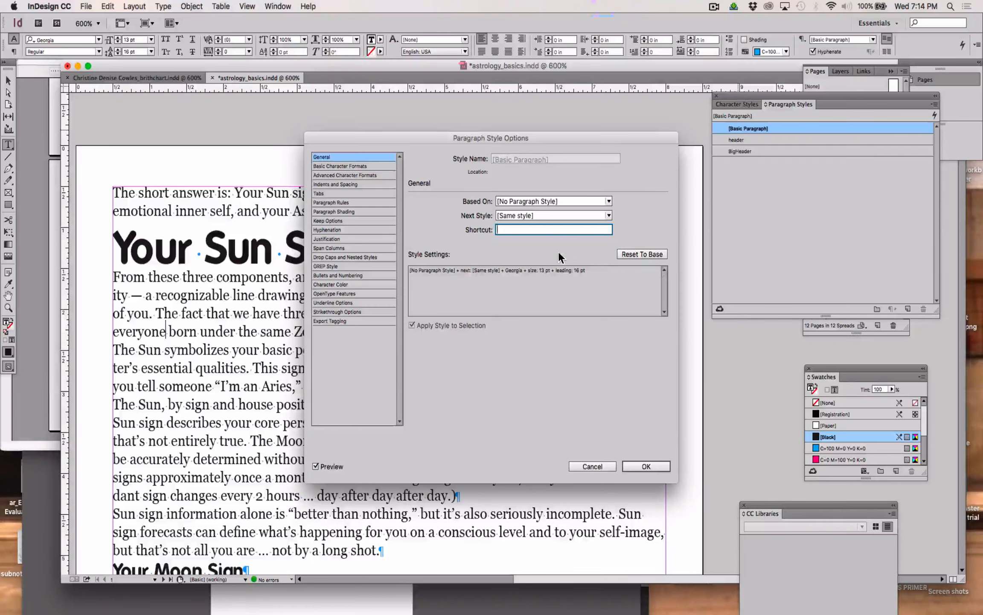
key("super+4")
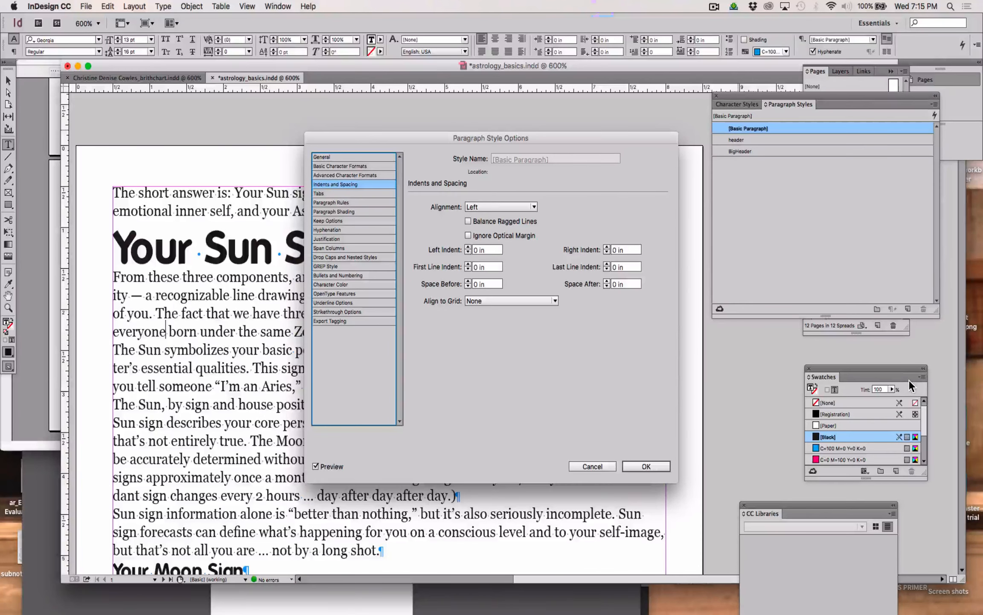
key("Up")
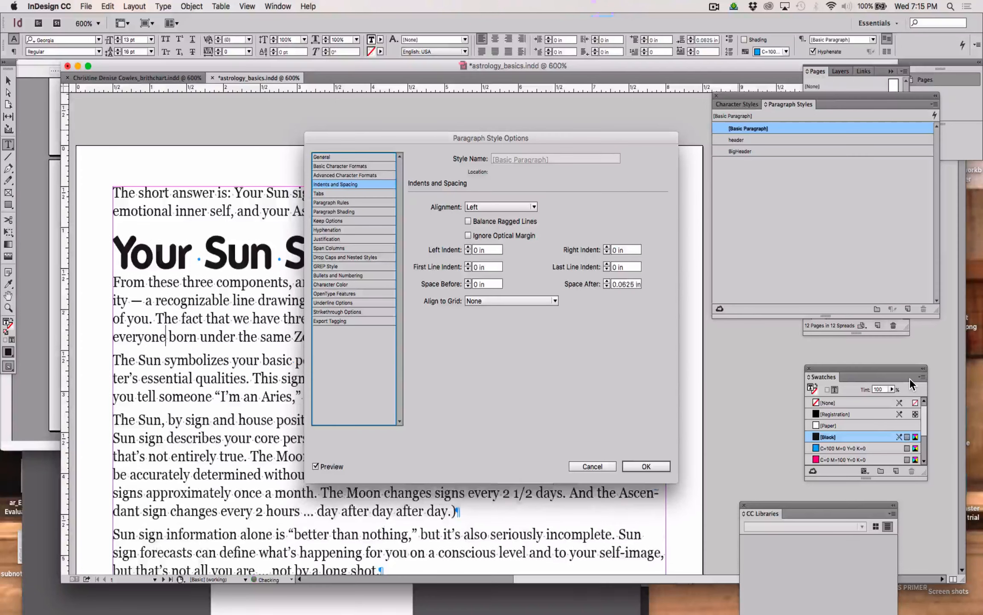
key("Up")
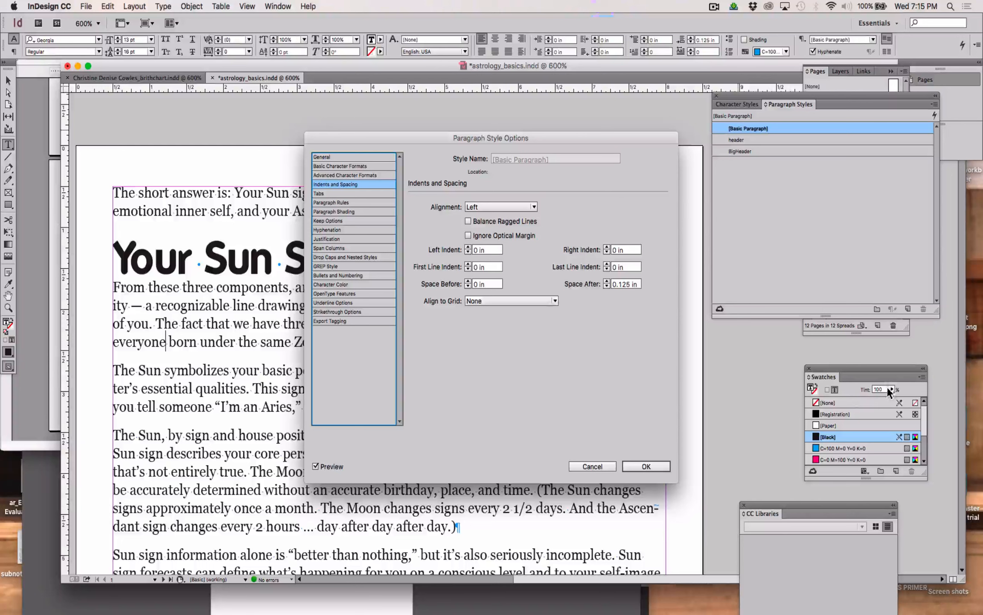
key("Down")
key("Down")
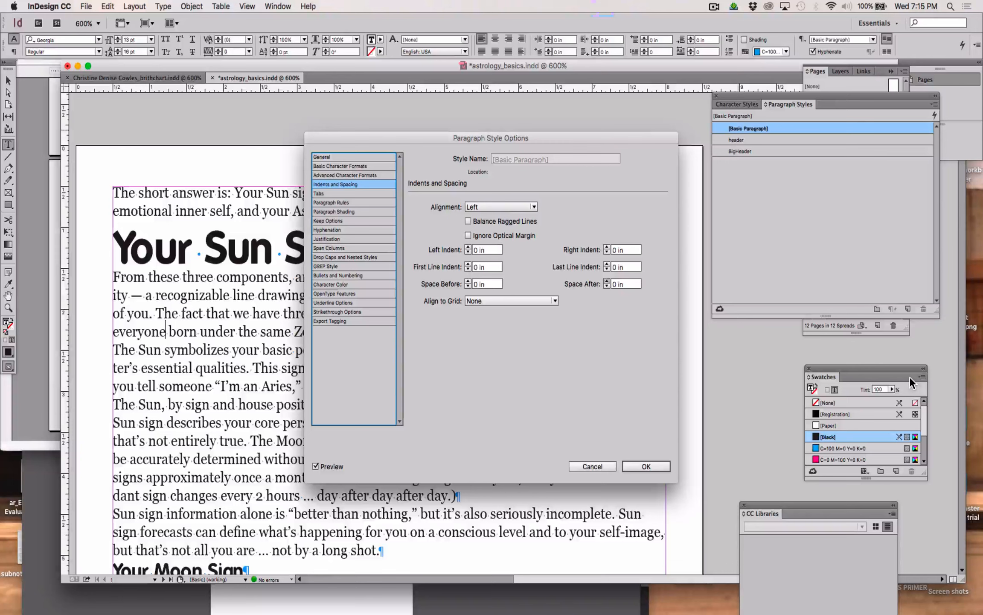
key("Up")
key("Up")
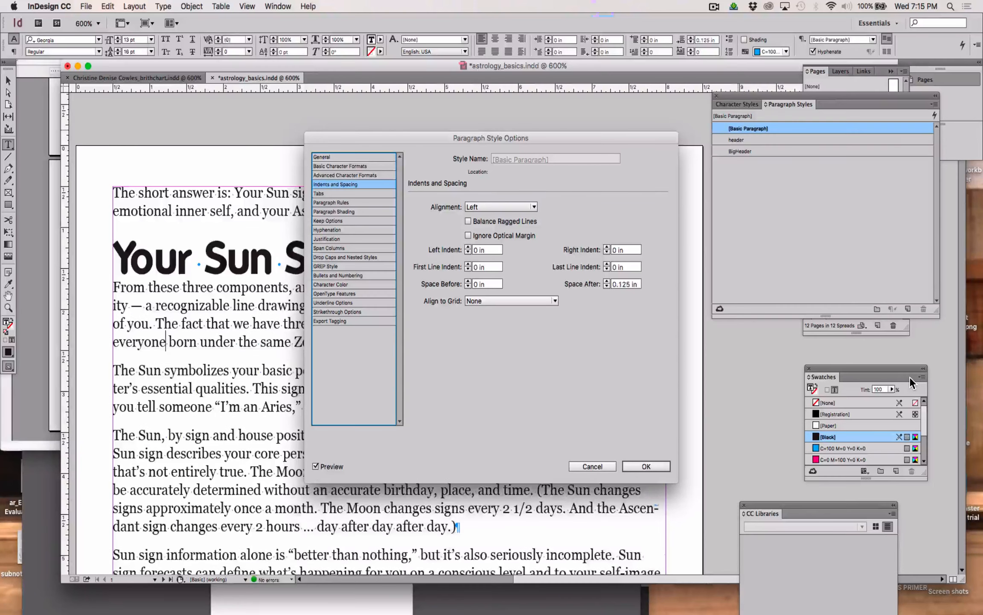
key("Up")
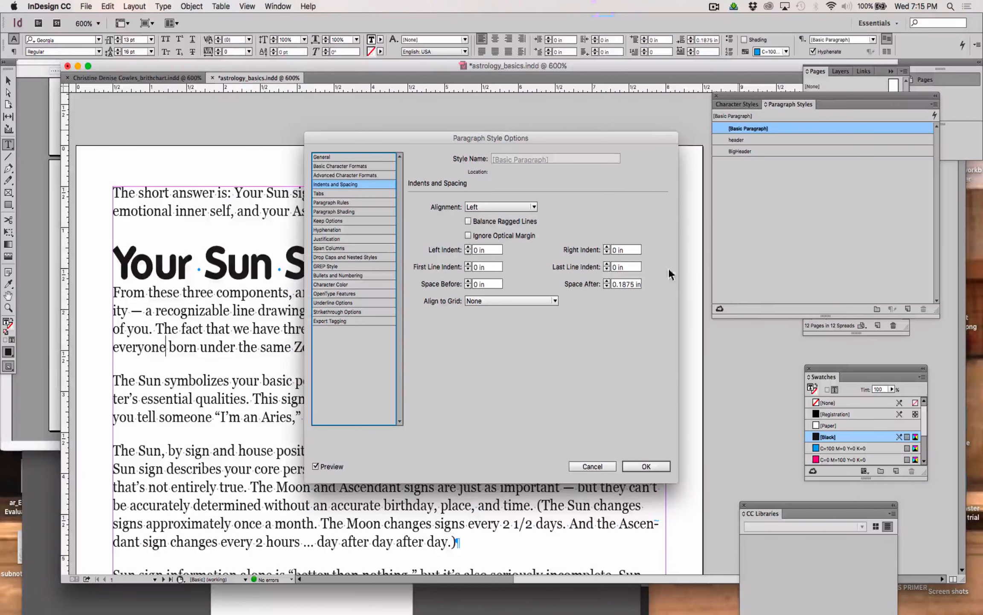
- Set the [Basic Paragraph] leading to 18 pt and move the style options dialog off the body text
key("Up")
key("Up")
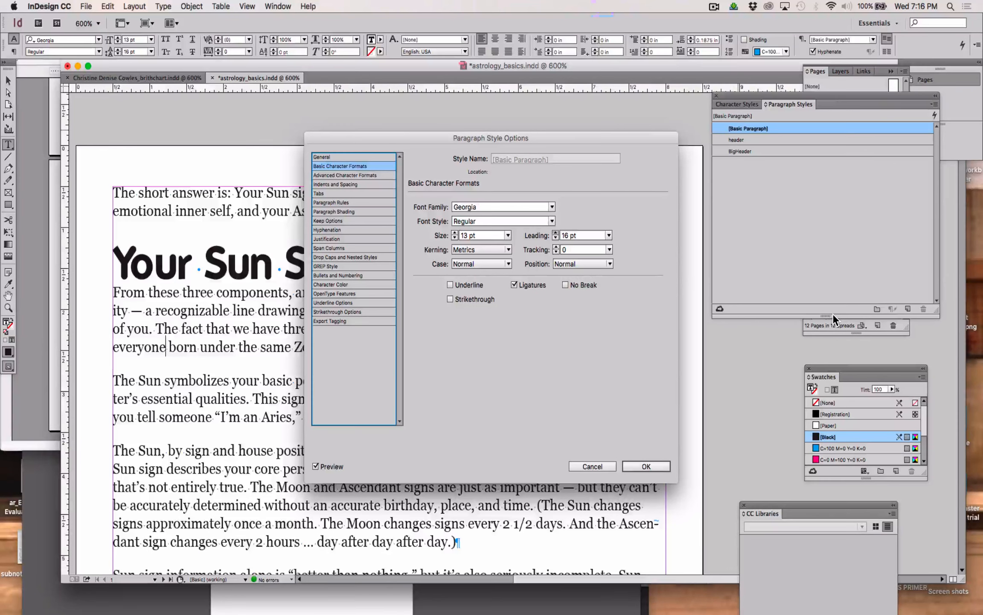
key("Up")
key("Up")
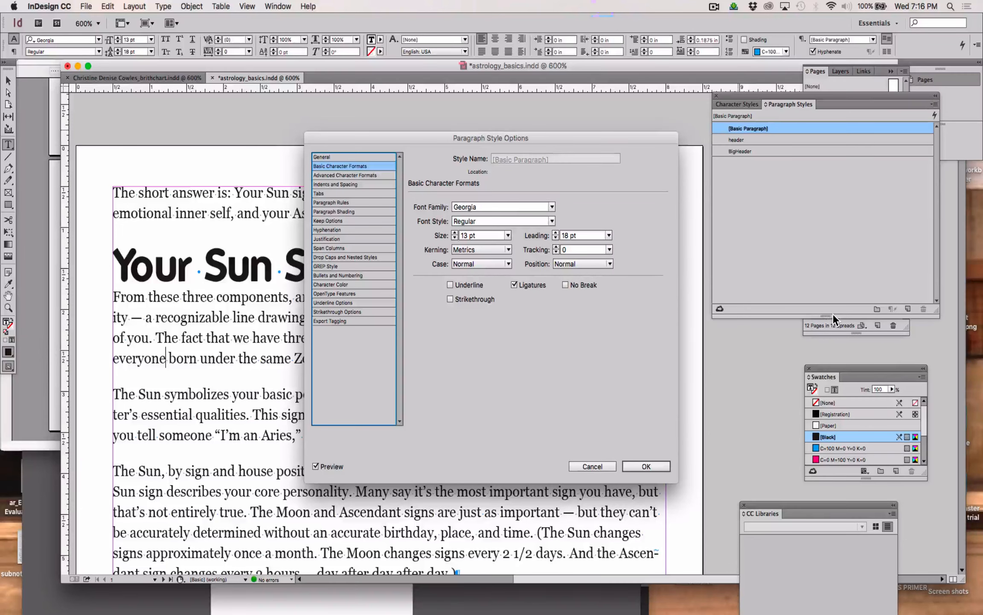
left_click_drag(639, 176, 949, 113)
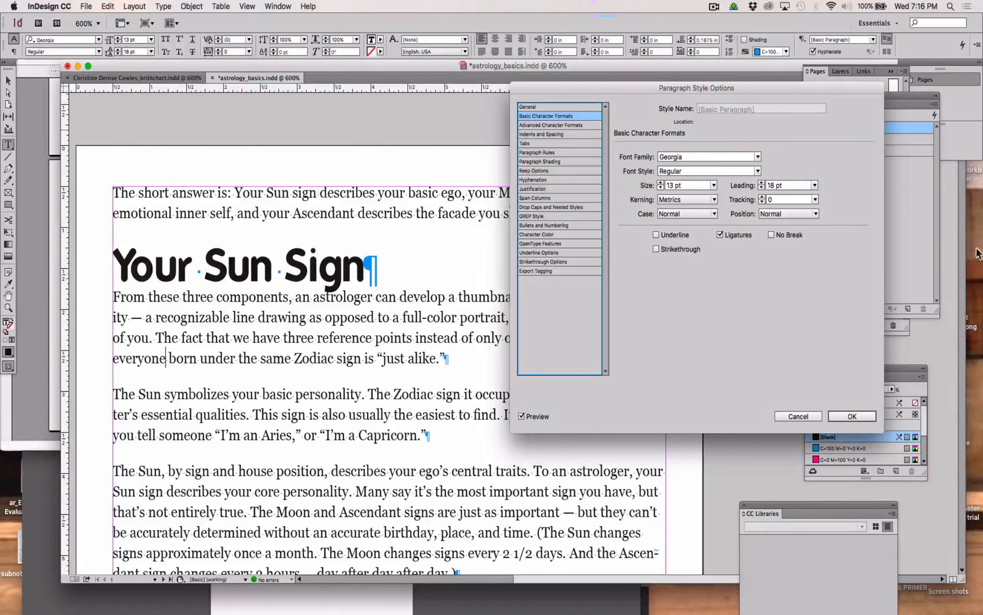
- Recheck the style's indents and spacing, set its leading to 17 pt and compare the text with and without preview
key("Down")
key("Down")
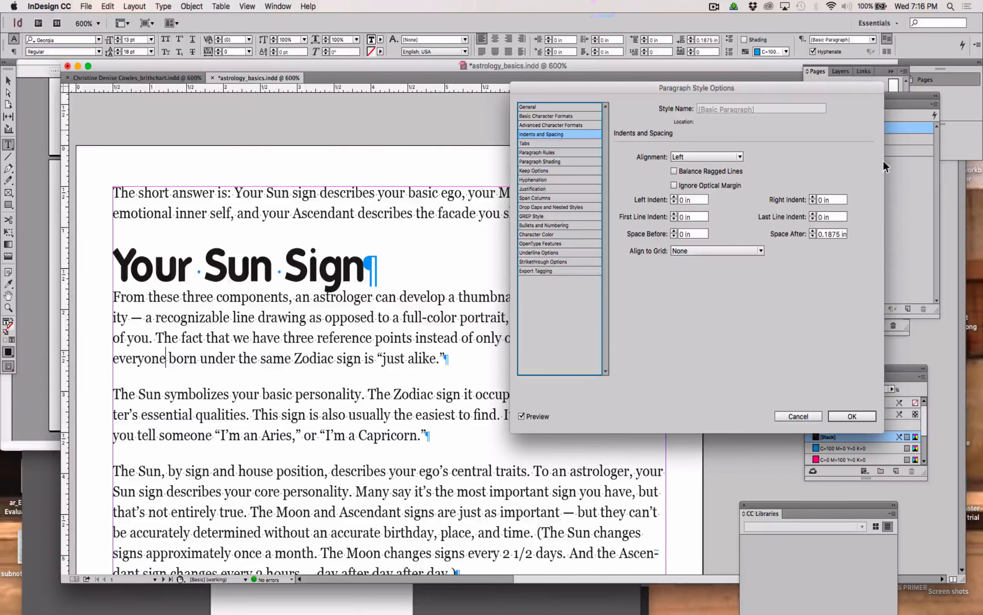
key("Up")
key("Up")
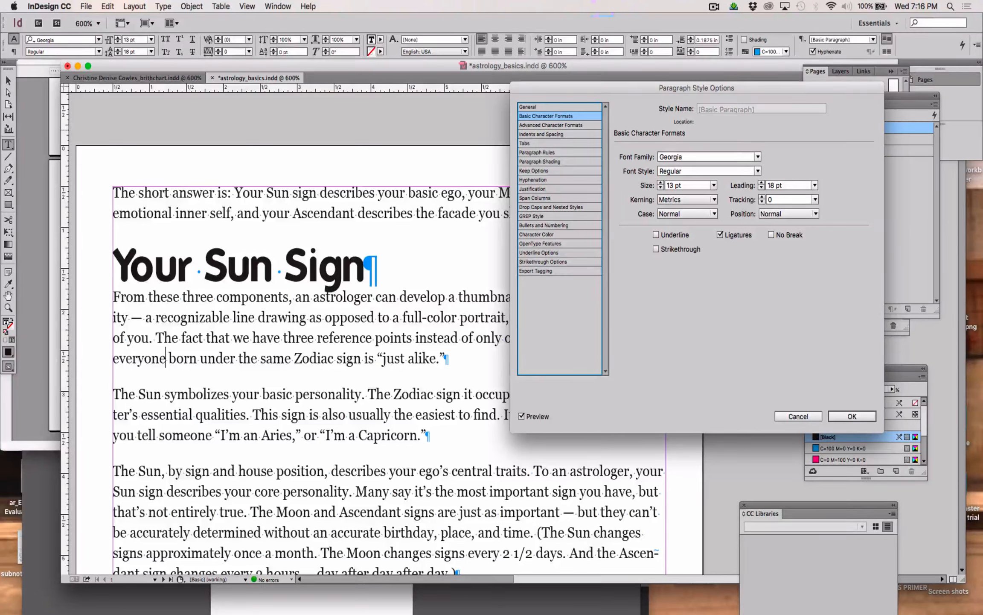
left_click(772, 185)
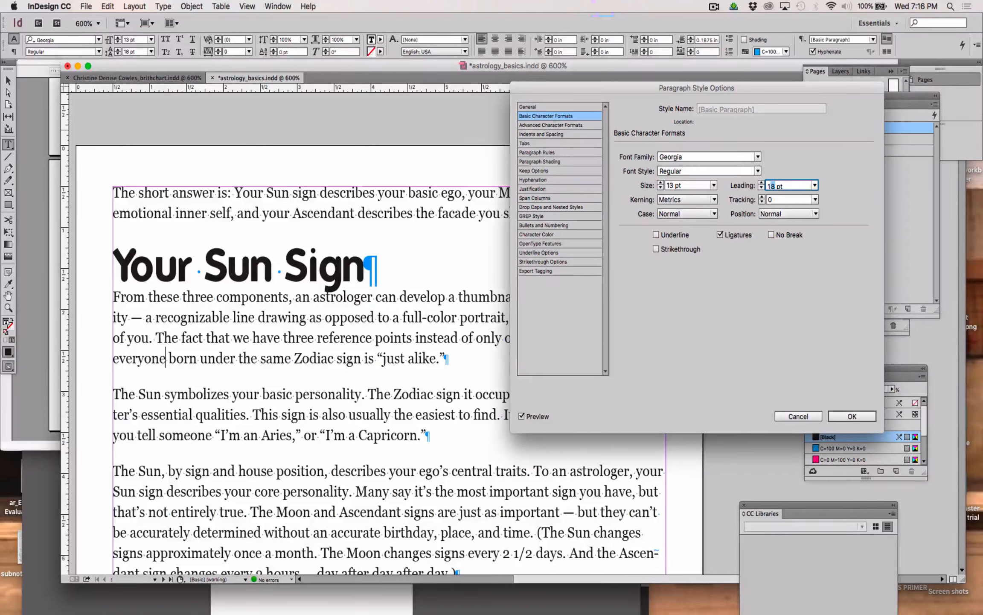
type("7")
key("super+p")
key("super+p")
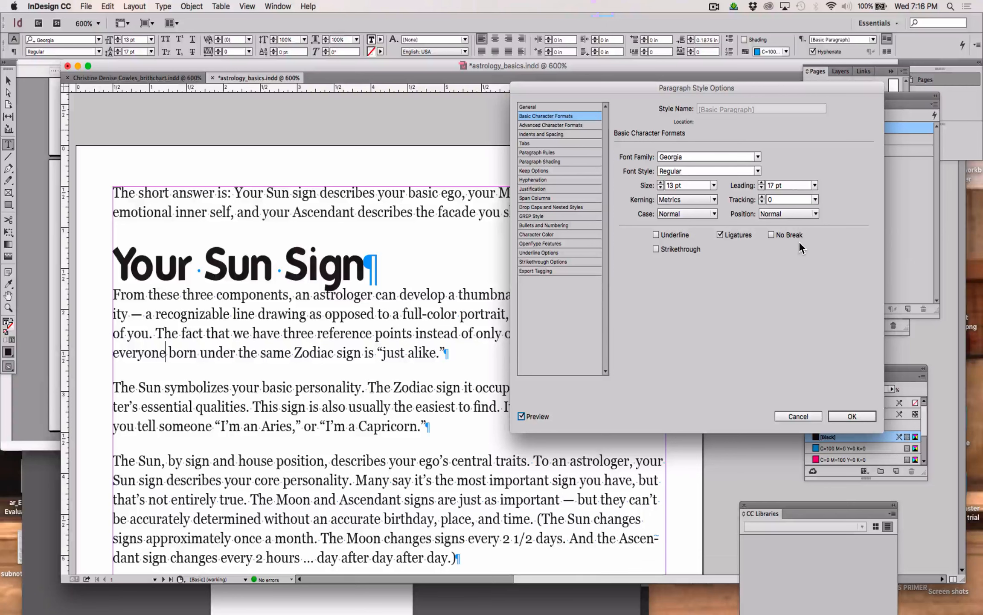
- Turn off hyphenation in the [Basic Paragraph] style and accept the style changes
key("super+9")
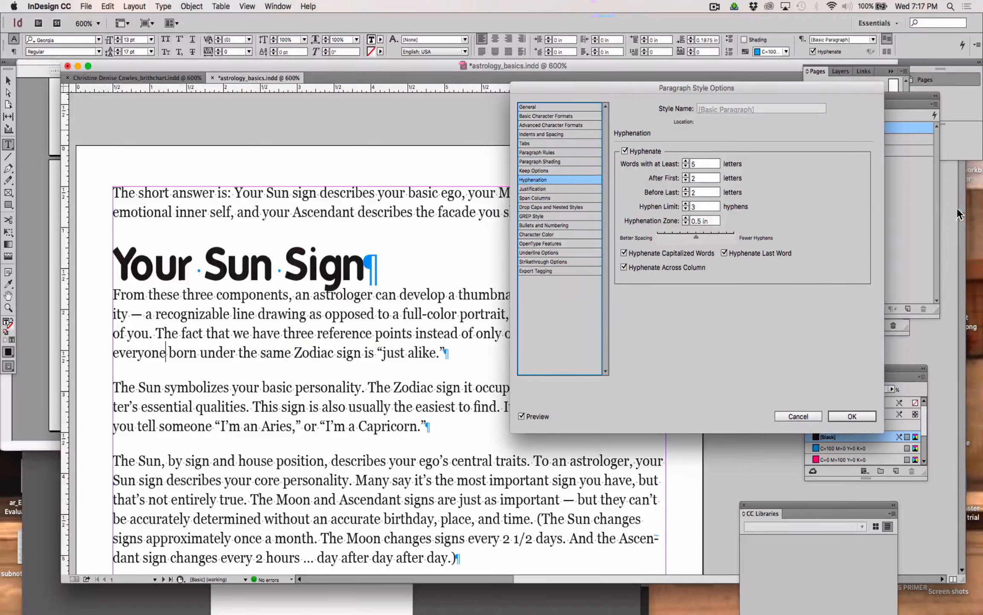
key("Tab")
key("space")
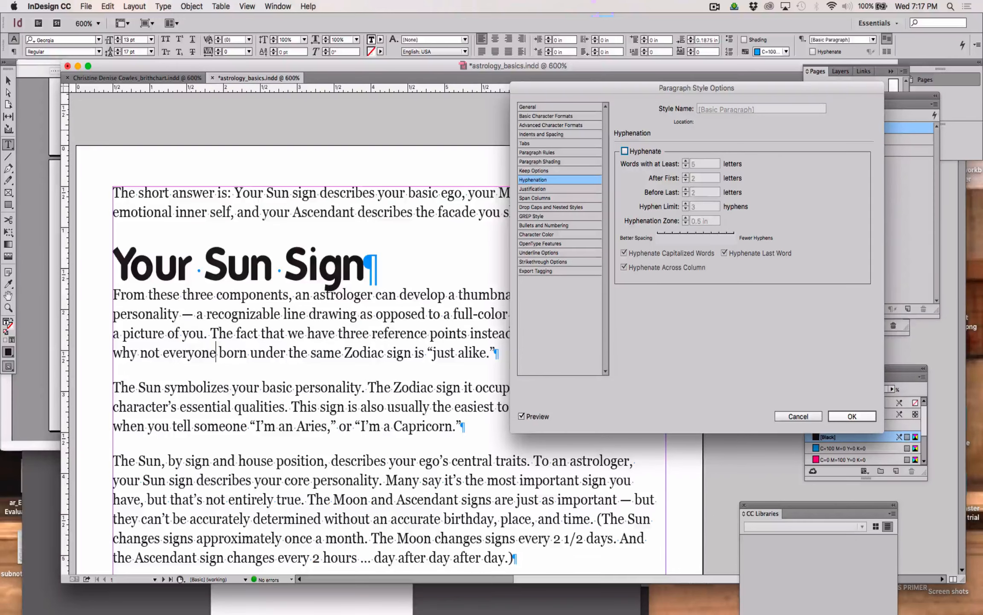
key("Return")
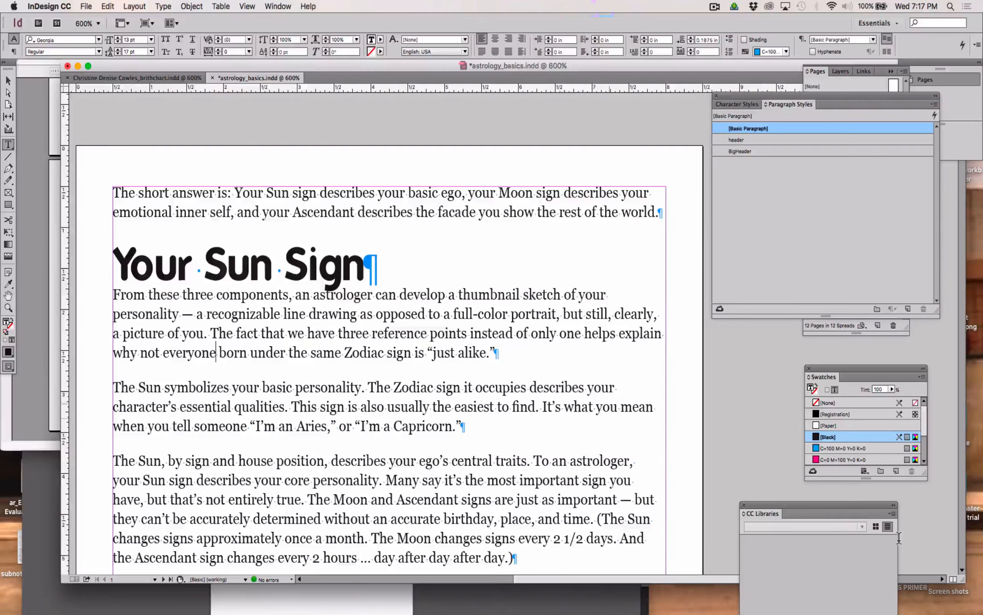
- Examine the reflowed body text and the house headings on pages 1 to 3
scroll(899, 538, "down", 10)
scroll(898, 537, "down", 15)
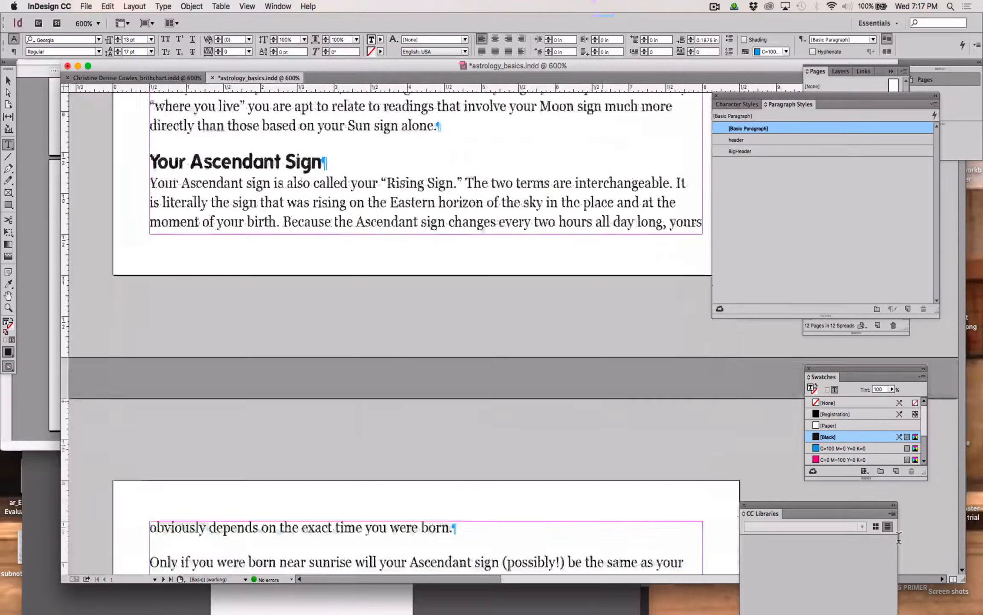
scroll(899, 538, "down", 20)
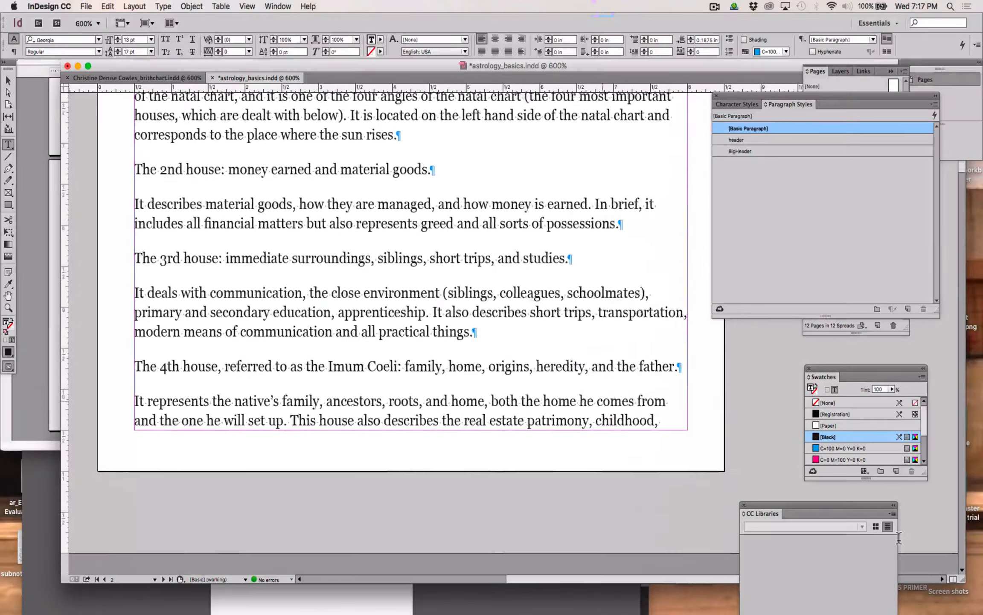
scroll(898, 538, "down", 20)
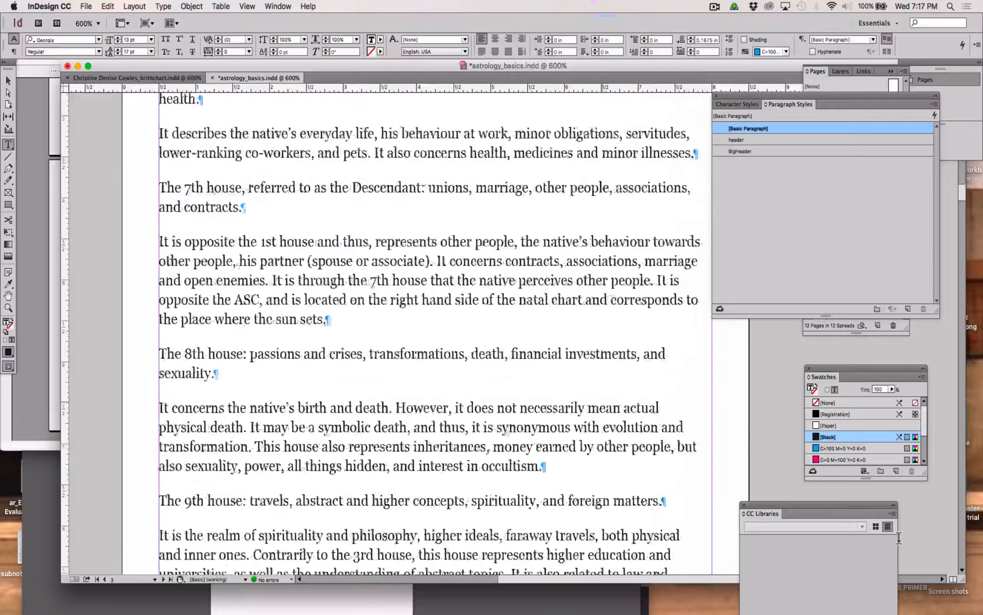
scroll(899, 538, "up", 2)
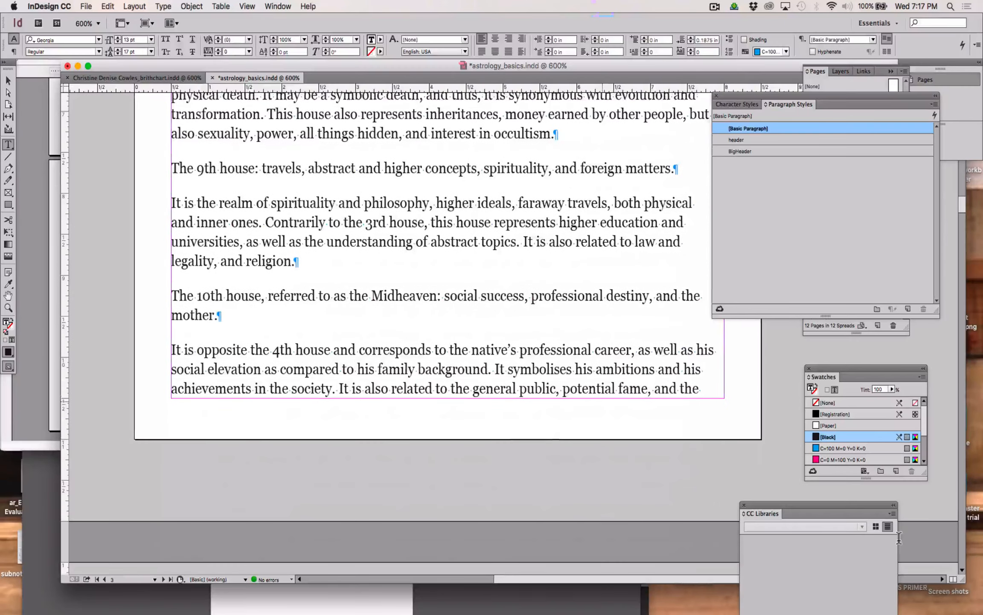
scroll(899, 538, "up", 15)
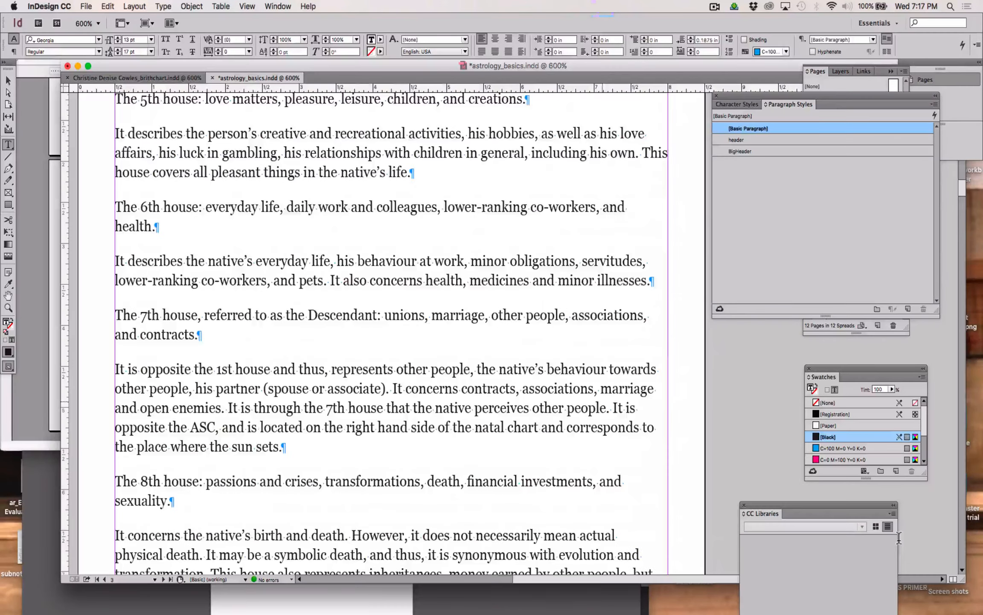